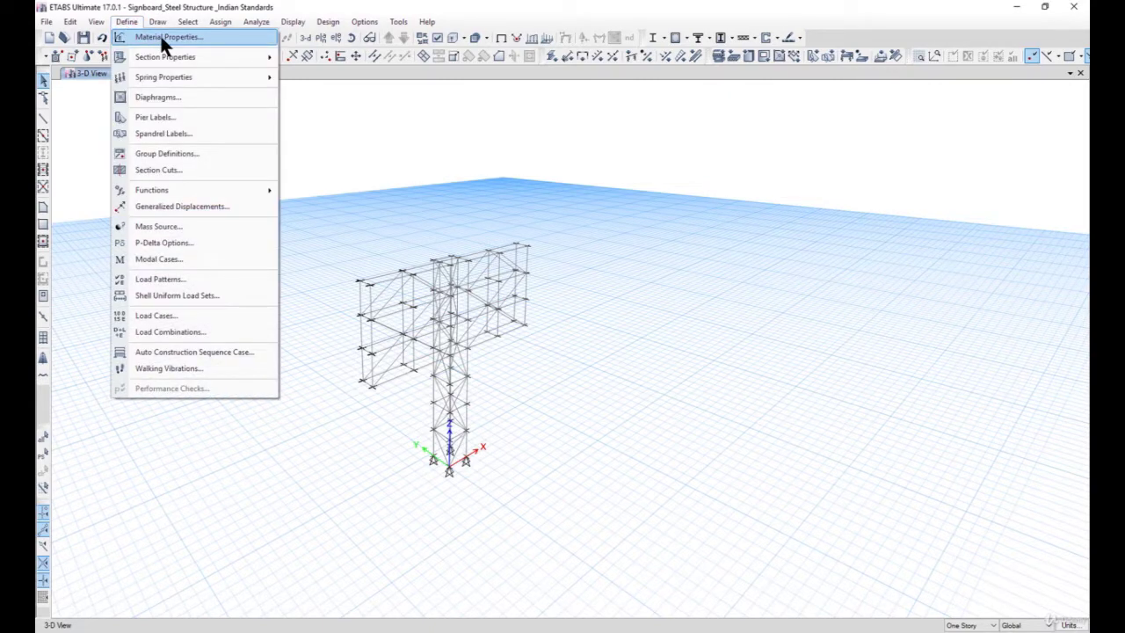
- Add a new steel material for region India, Indian standard, grade Fe250, and accept the material definitions
{"action": "left_click", "coordinate": [161, 37]}
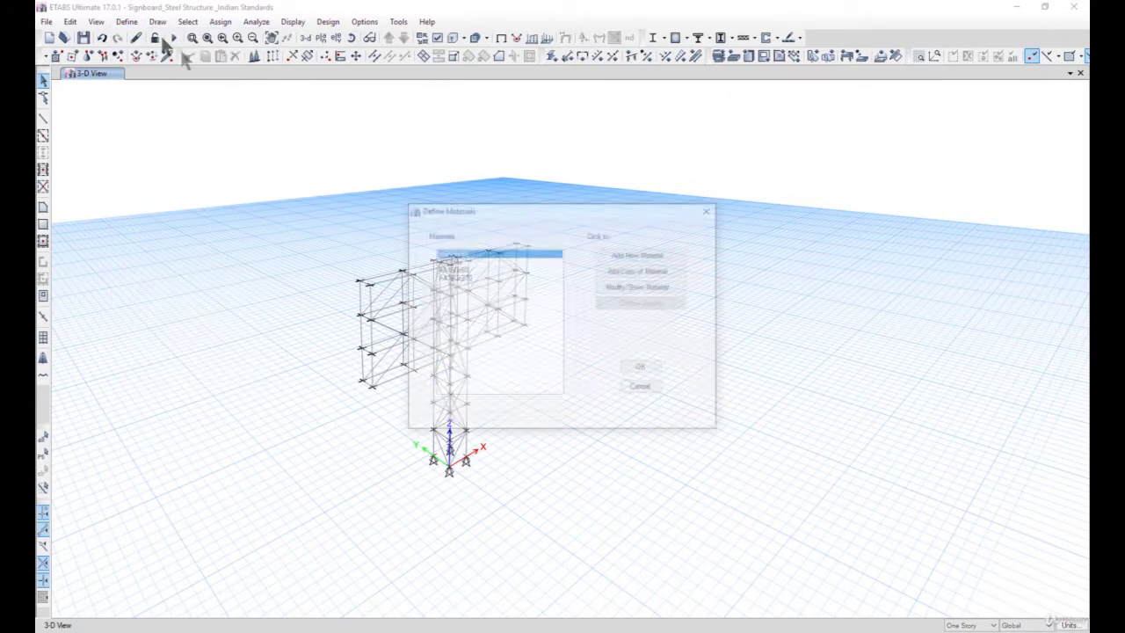
{"action": "left_click", "coordinate": [618, 253]}
{"action": "left_click", "coordinate": [555, 287]}
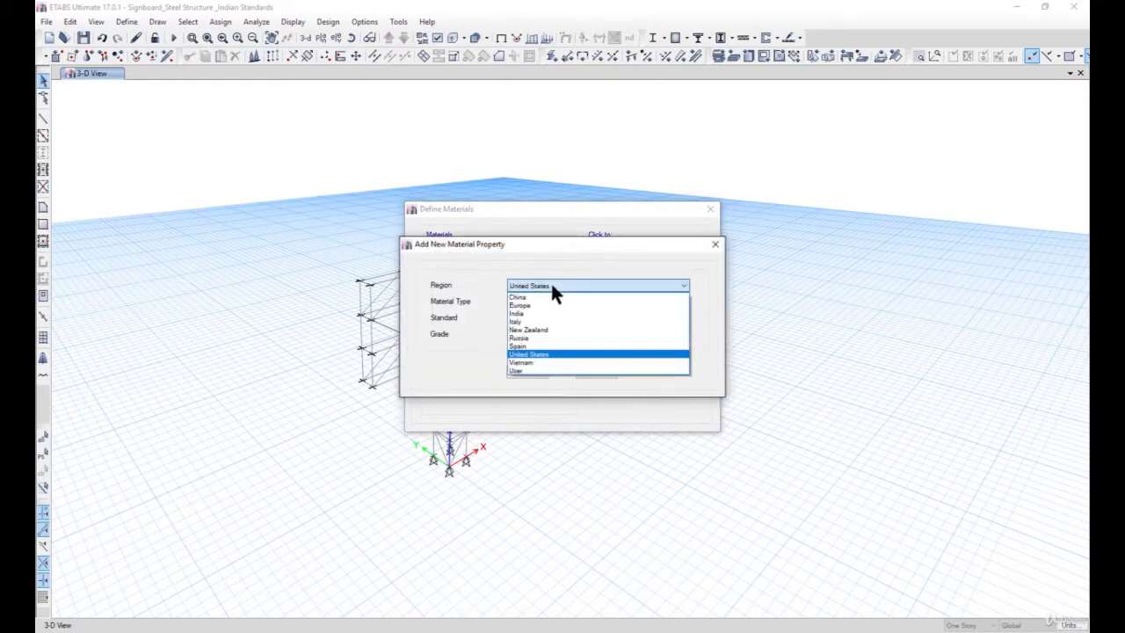
{"action": "left_click", "coordinate": [544, 313]}
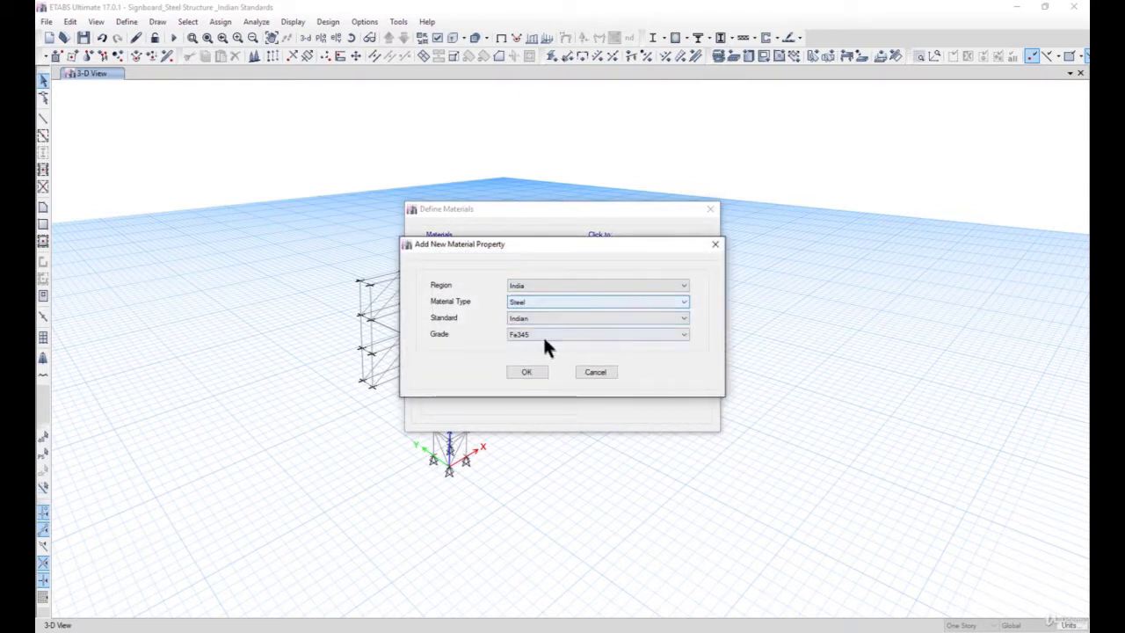
{"action": "left_click", "coordinate": [542, 334]}
{"action": "left_click", "coordinate": [545, 345]}
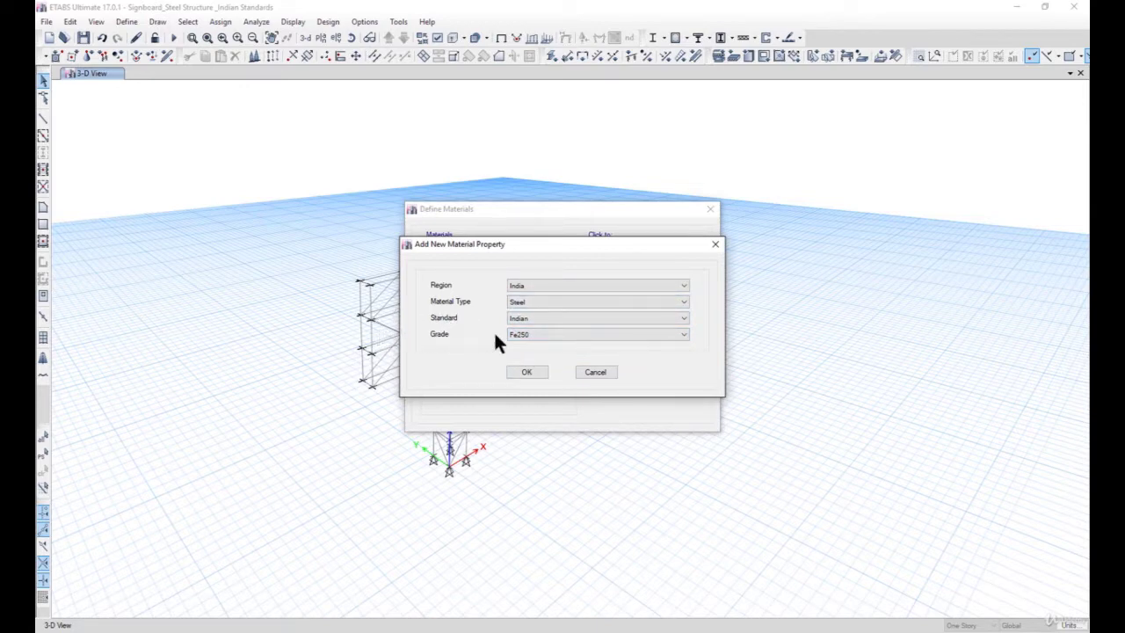
{"action": "left_click", "coordinate": [525, 372]}
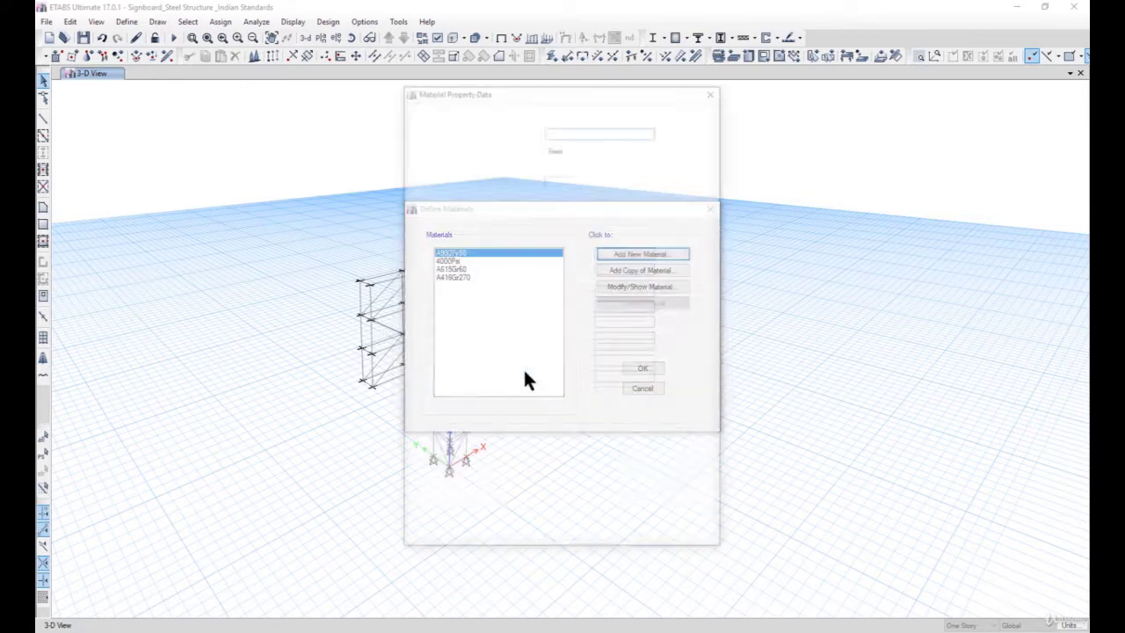
{"action": "left_click", "coordinate": [523, 485]}
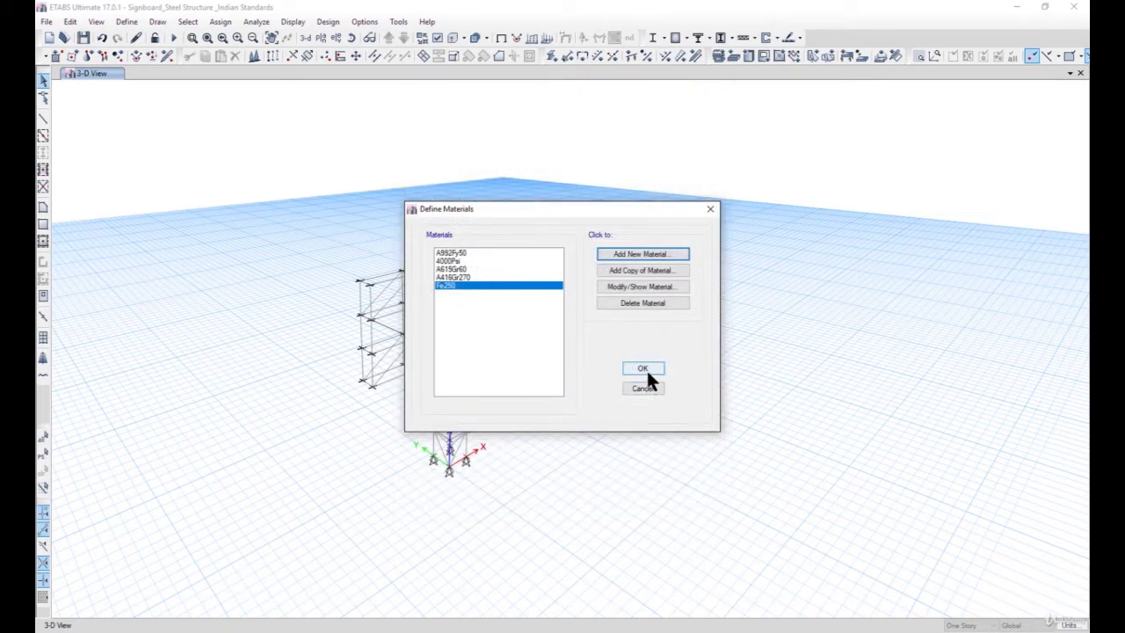
{"action": "left_click", "coordinate": [645, 370]}
- Start importing new frame section properties with Steel I/Wide Flange as the section shape
{"action": "left_click", "coordinate": [126, 22]}
{"action": "mouse_move", "coordinate": [182, 58]}
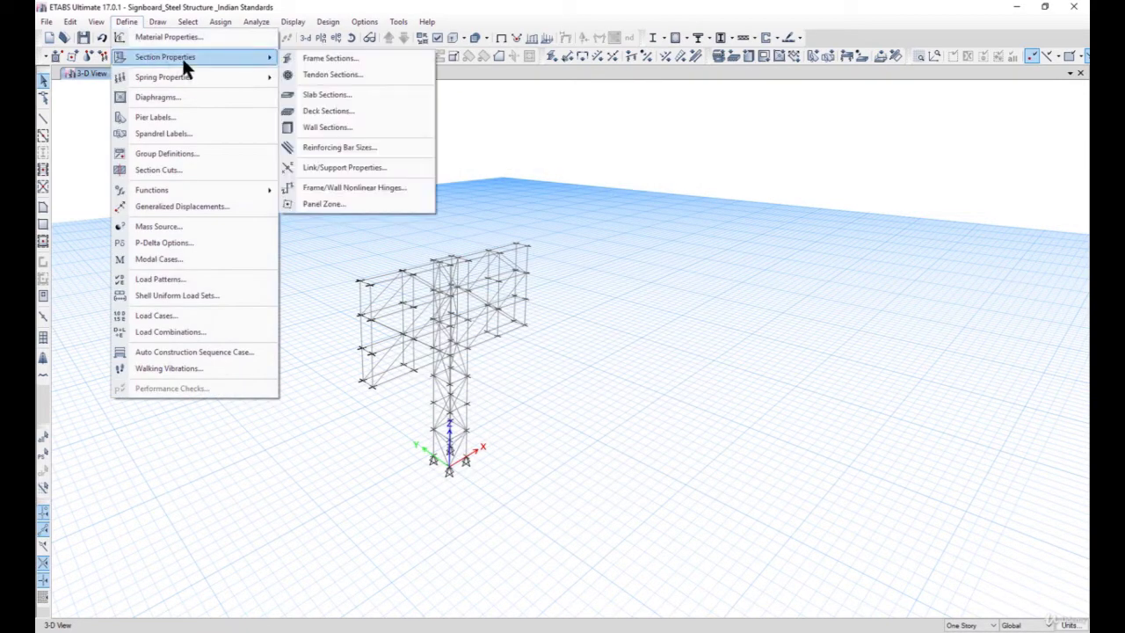
{"action": "left_click", "coordinate": [327, 55]}
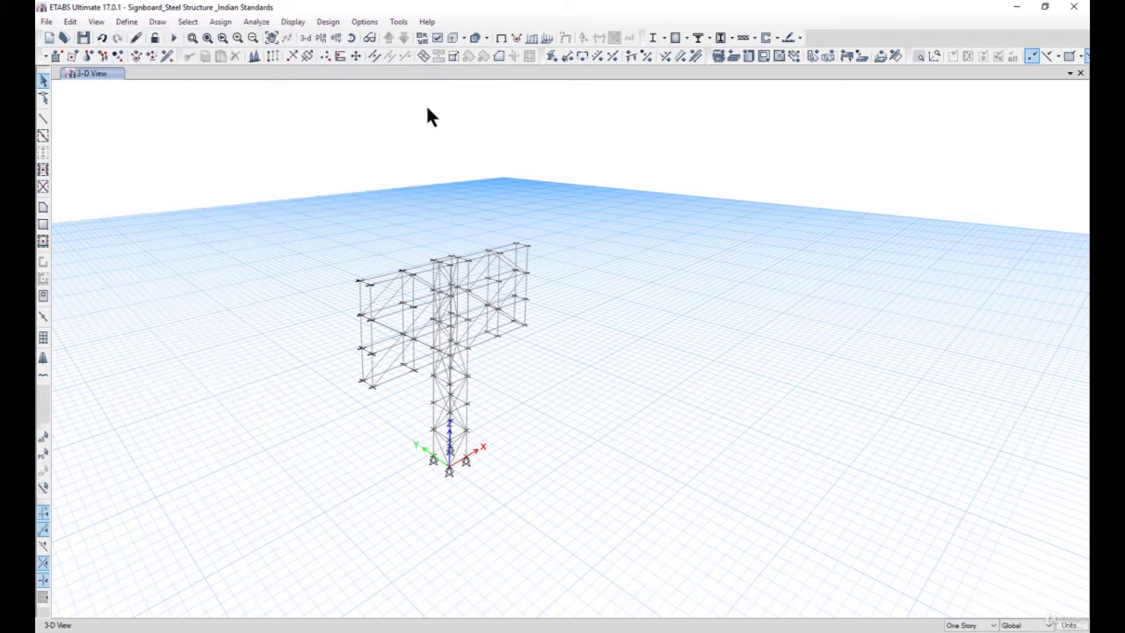
{"action": "left_click_drag", "start_coordinate": [609, 163], "coordinate": [906, 184]}
{"action": "left_click", "coordinate": [945, 220]}
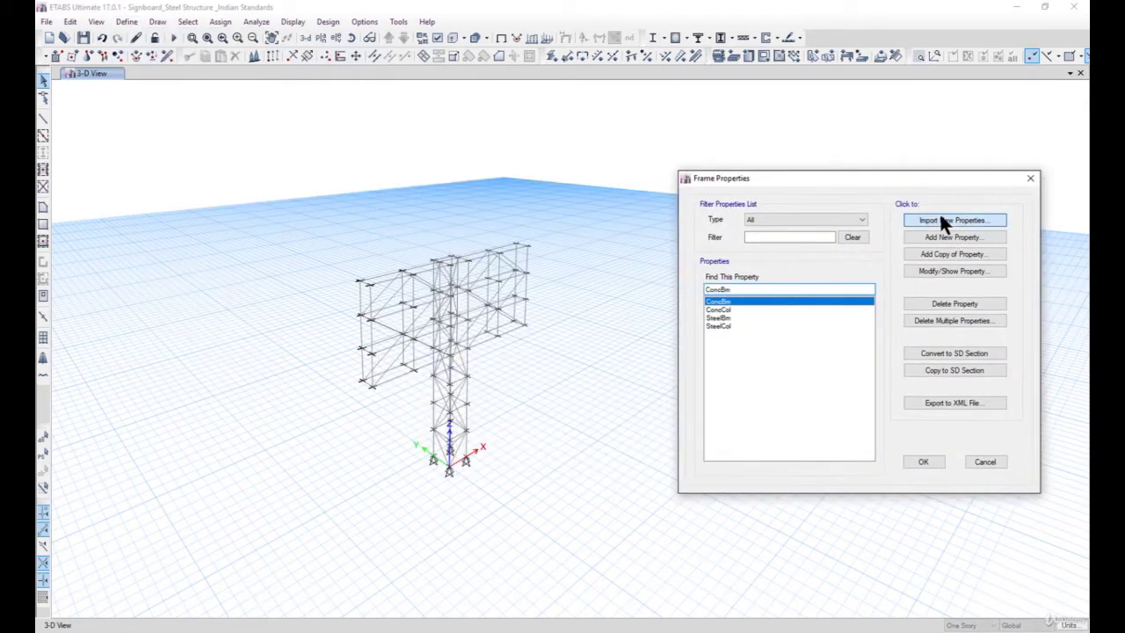
{"action": "left_click_drag", "start_coordinate": [634, 184], "coordinate": [888, 200]}
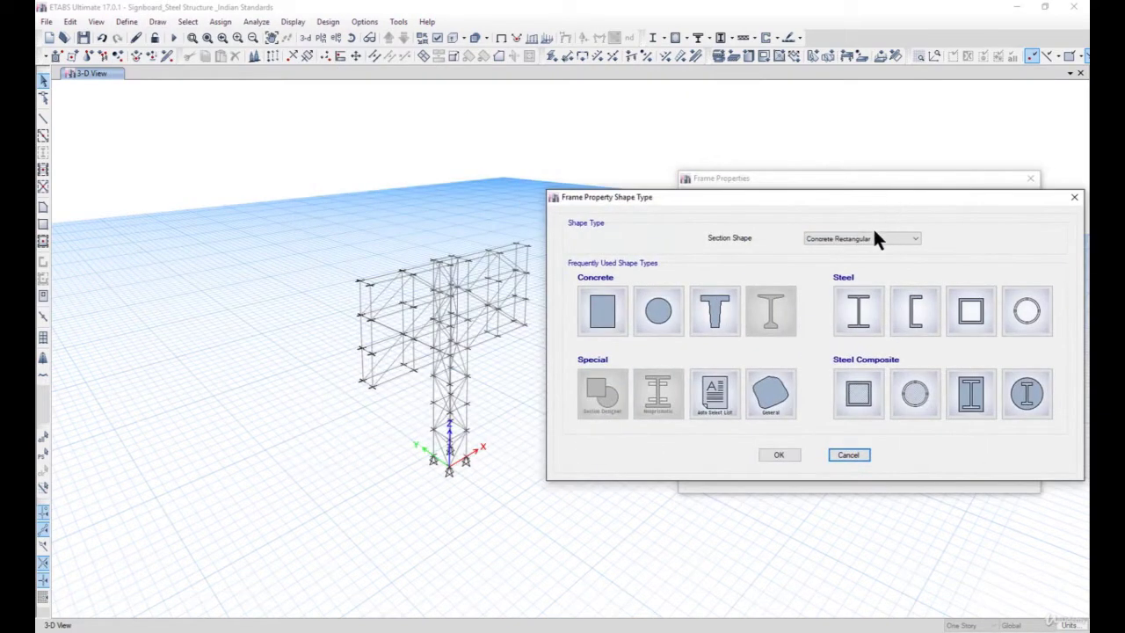
{"action": "left_click", "coordinate": [876, 236]}
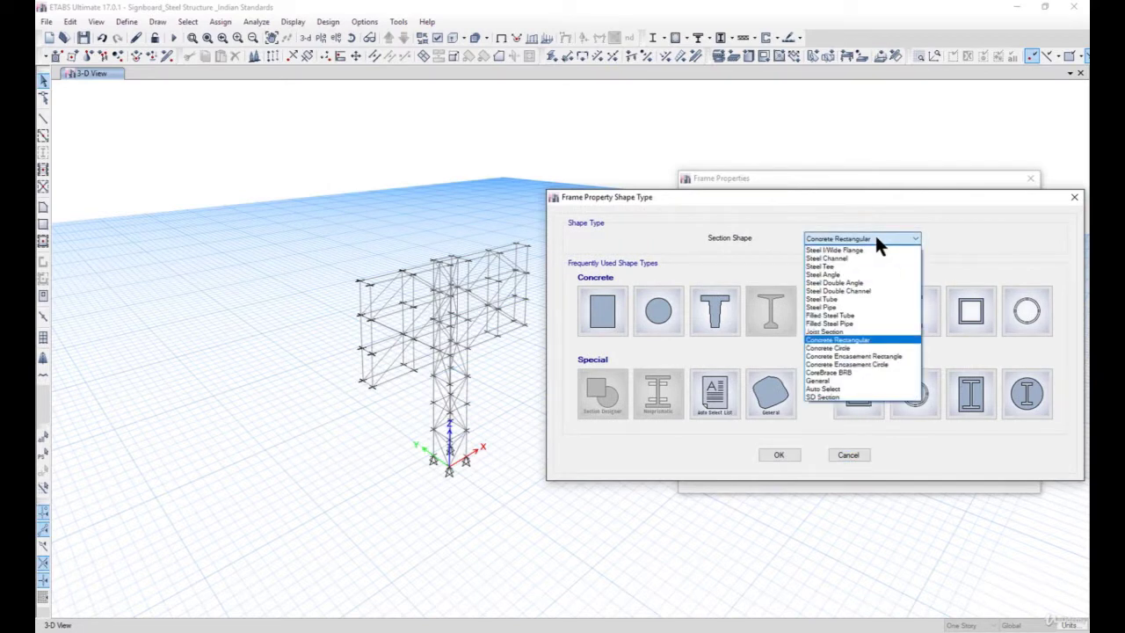
{"action": "left_click", "coordinate": [873, 250]}
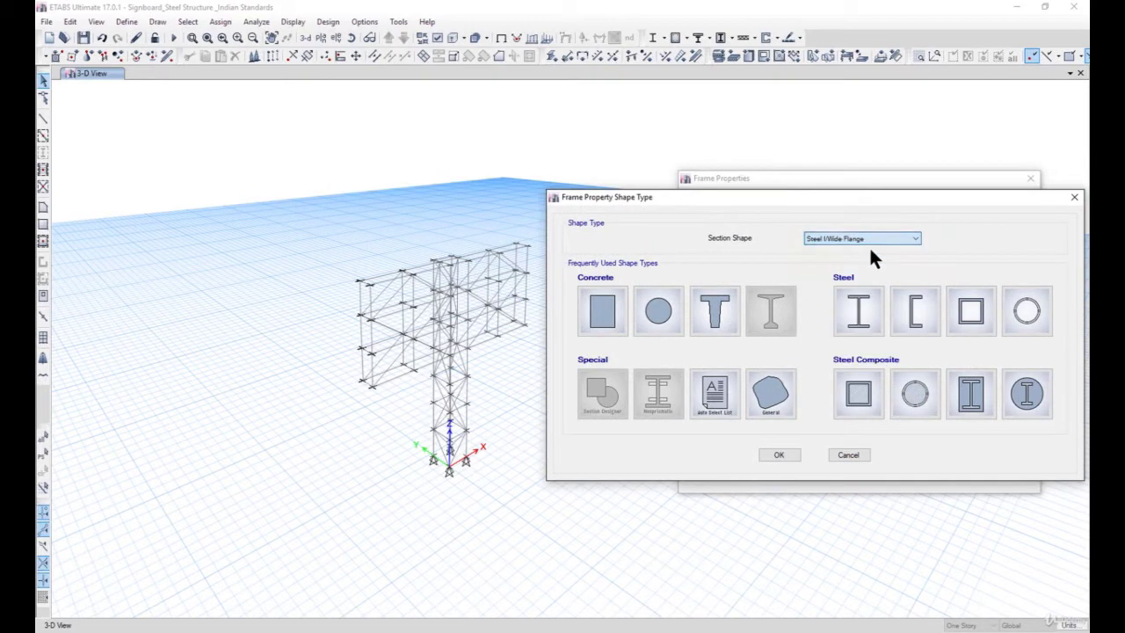
{"action": "left_click", "coordinate": [773, 457]}
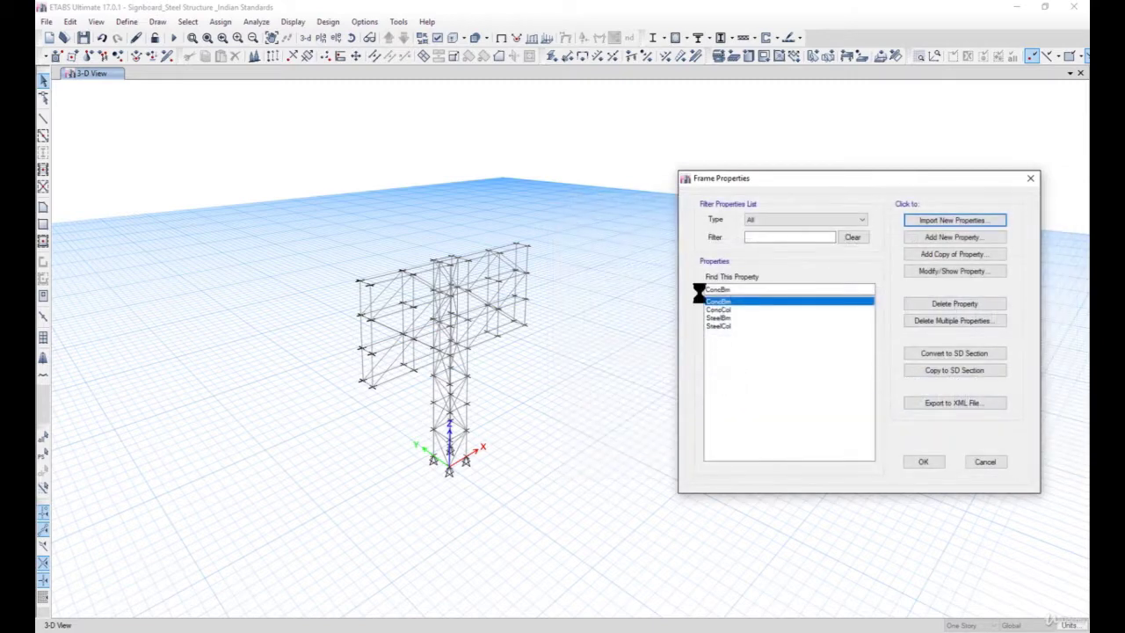
{"action": "left_click_drag", "start_coordinate": [525, 118], "coordinate": [776, 137]}
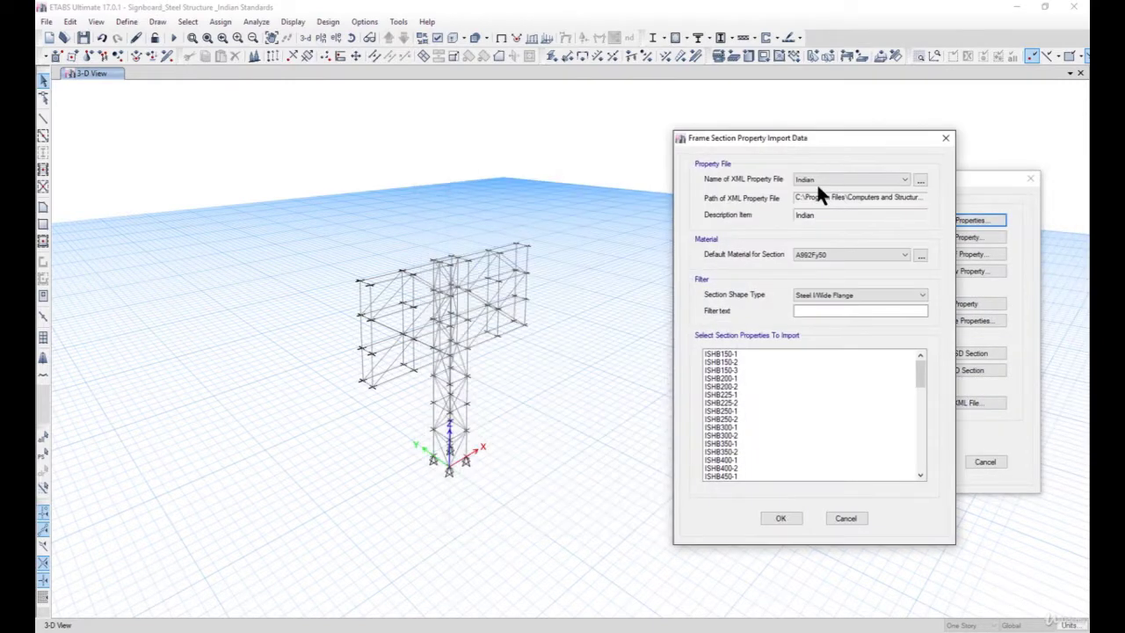
- Import the steel angle sections ISA100X100X10 and ISA150X150X10 from the Indian property file with Fe250 as default material
{"action": "left_click", "coordinate": [859, 254]}
{"action": "left_click", "coordinate": [833, 297]}
{"action": "left_click", "coordinate": [845, 301]}
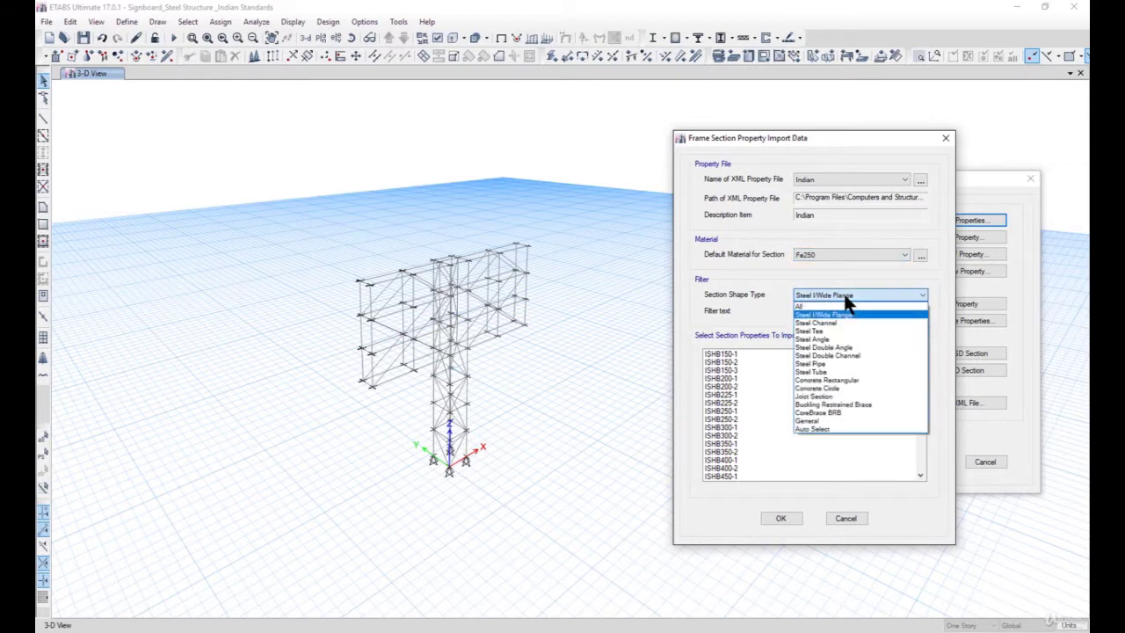
{"action": "left_click", "coordinate": [837, 339]}
{"action": "left_click_drag", "start_coordinate": [914, 361], "coordinate": [914, 446]}
{"action": "left_click", "coordinate": [747, 409]}
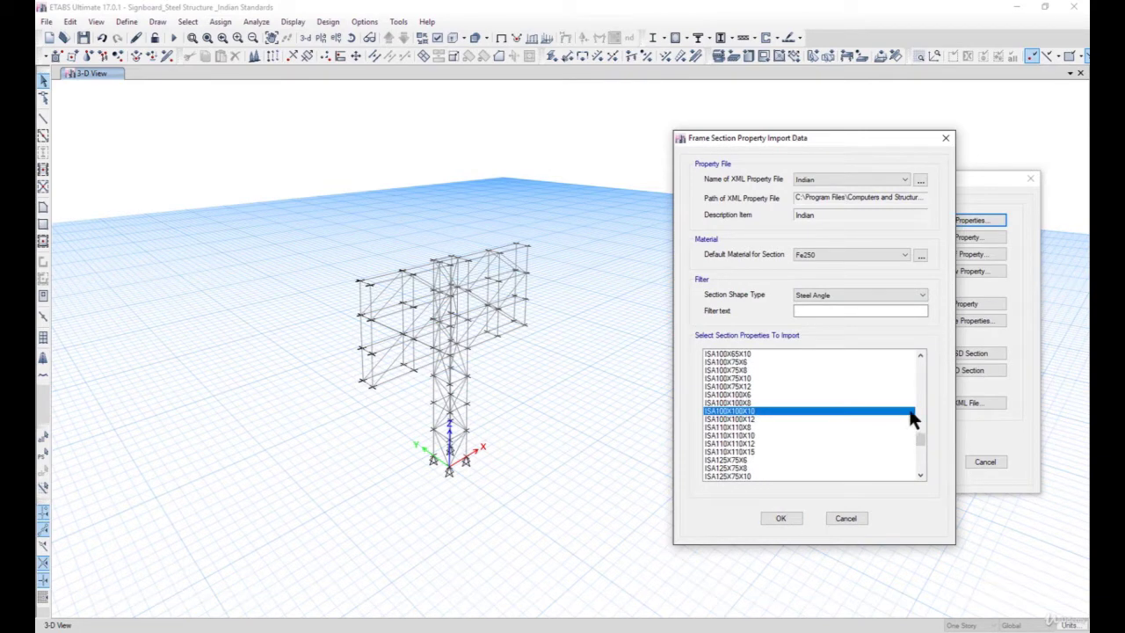
{"action": "left_click_drag", "start_coordinate": [918, 434], "coordinate": [918, 448]}
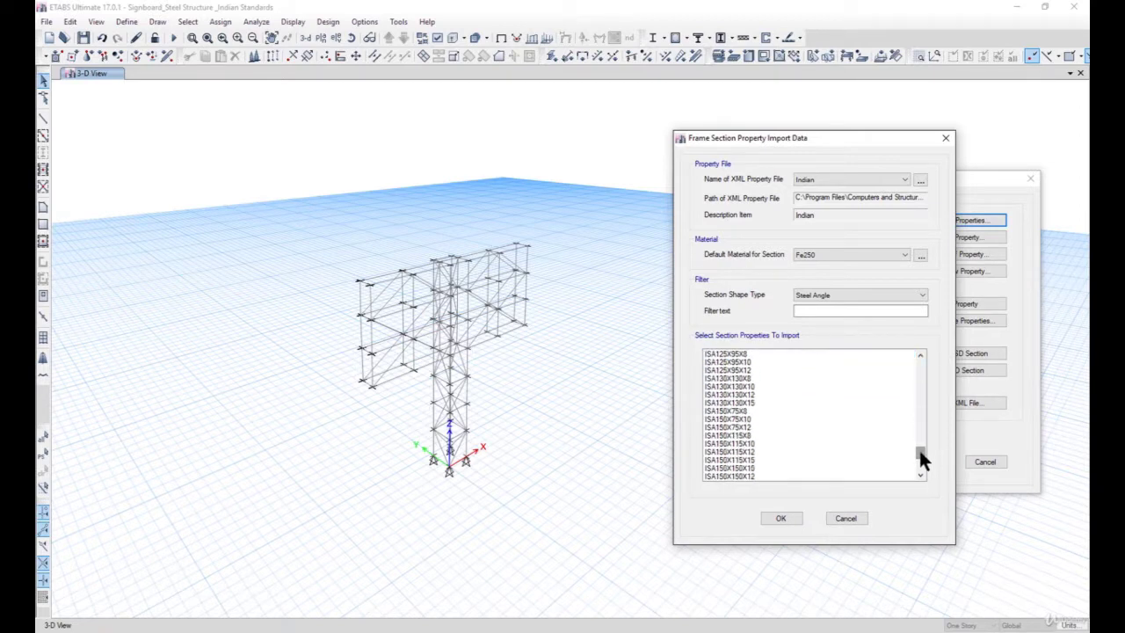
{"action": "left_click", "coordinate": [745, 469]}
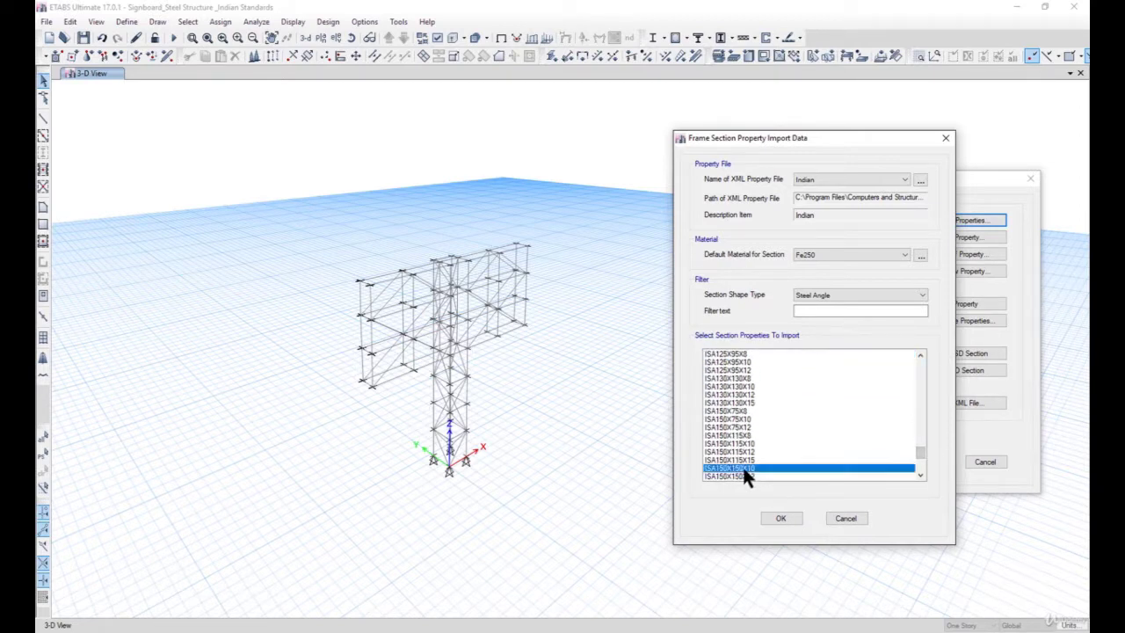
{"action": "left_click", "coordinate": [781, 518]}
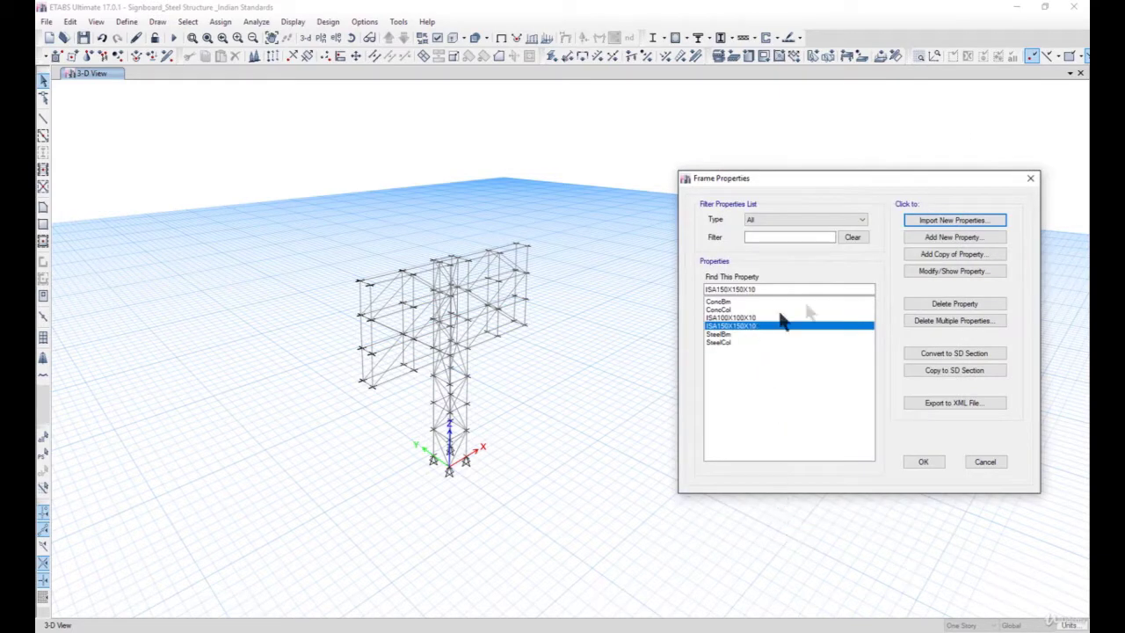
- Import the steel channel section ISMC200 from the Indian property file
{"action": "left_click", "coordinate": [954, 236]}
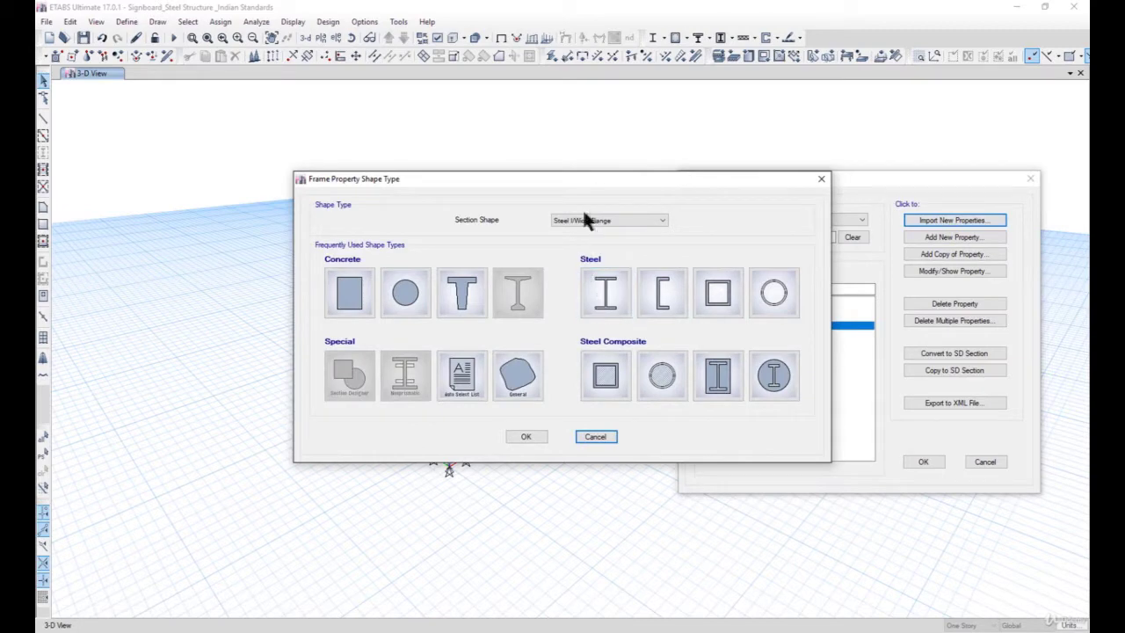
{"action": "left_click", "coordinate": [533, 430]}
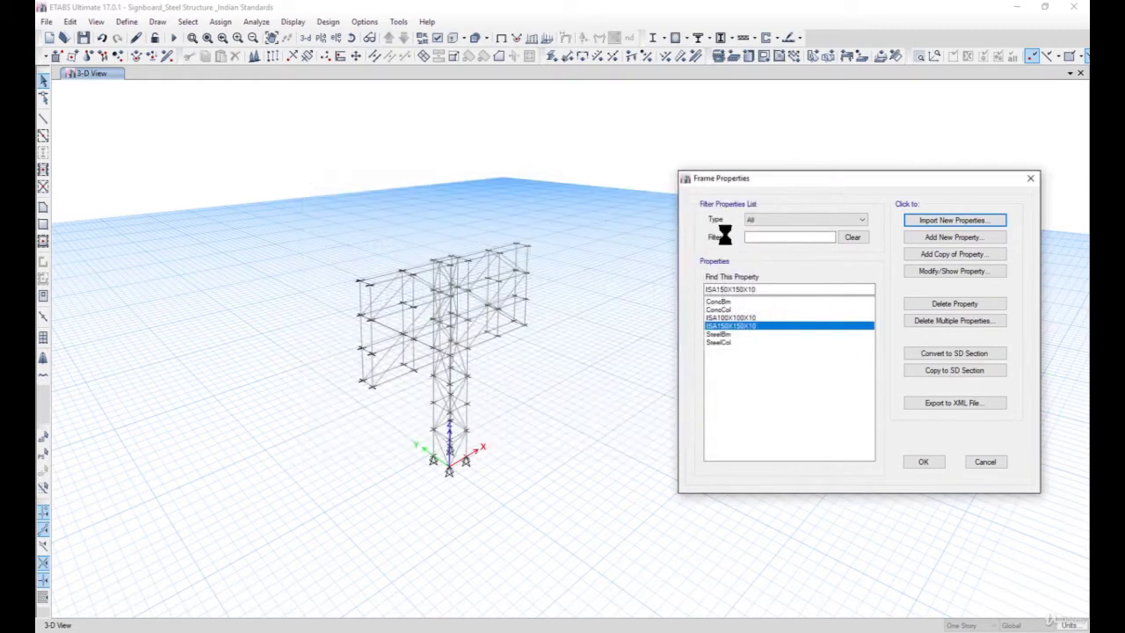
{"action": "left_click", "coordinate": [598, 279]}
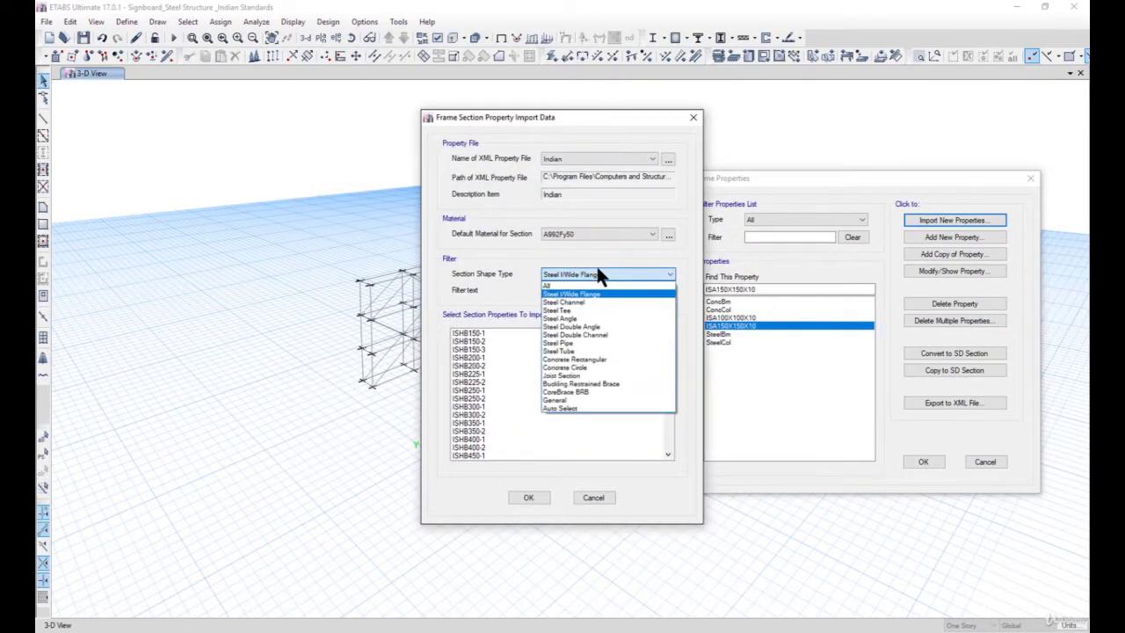
{"action": "left_click", "coordinate": [585, 302]}
{"action": "left_click_drag", "start_coordinate": [668, 364], "coordinate": [668, 406]}
{"action": "left_click", "coordinate": [479, 415]}
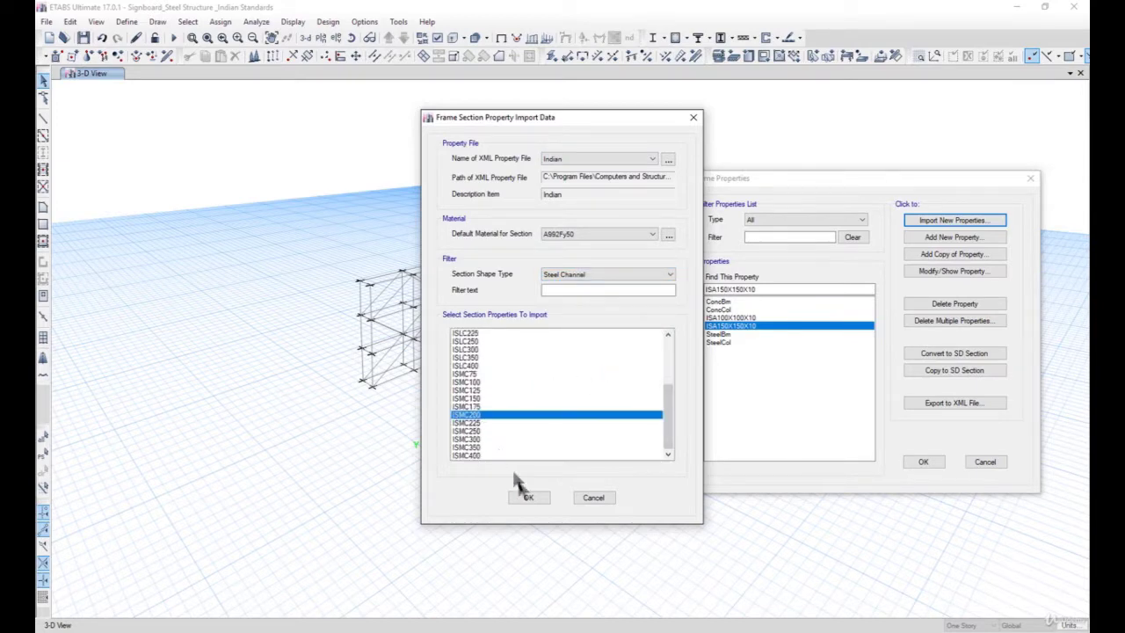
{"action": "left_click", "coordinate": [529, 498]}
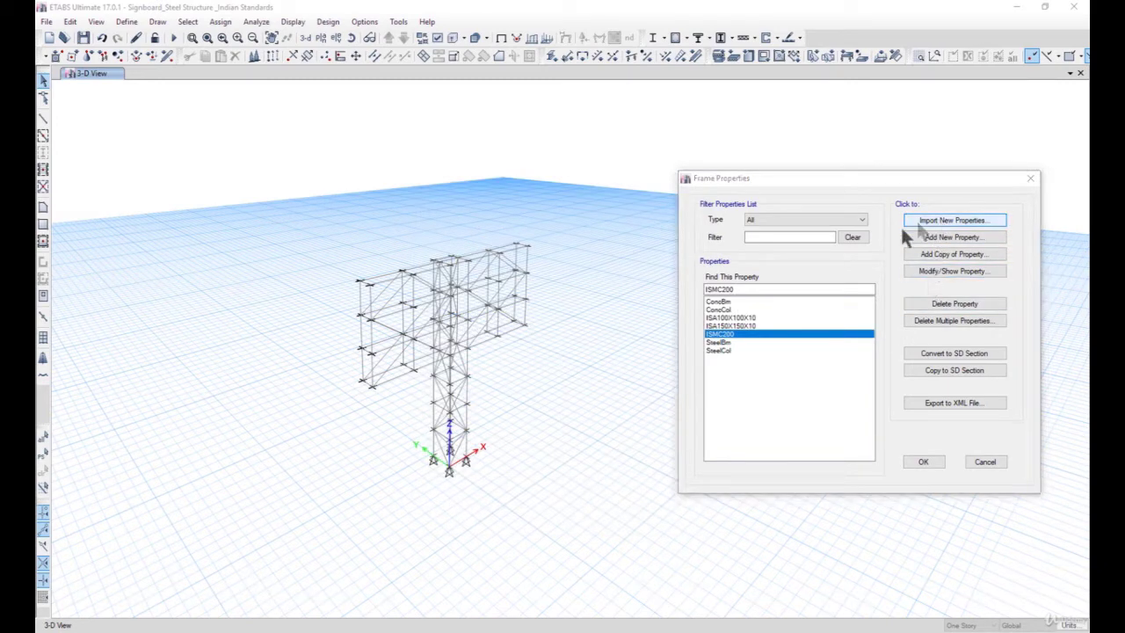
- Import the steel angle section ISA75X75X6 from the Indian property file, accept the frame properties and save the model
{"action": "left_click", "coordinate": [931, 237]}
{"action": "left_click", "coordinate": [601, 290]}
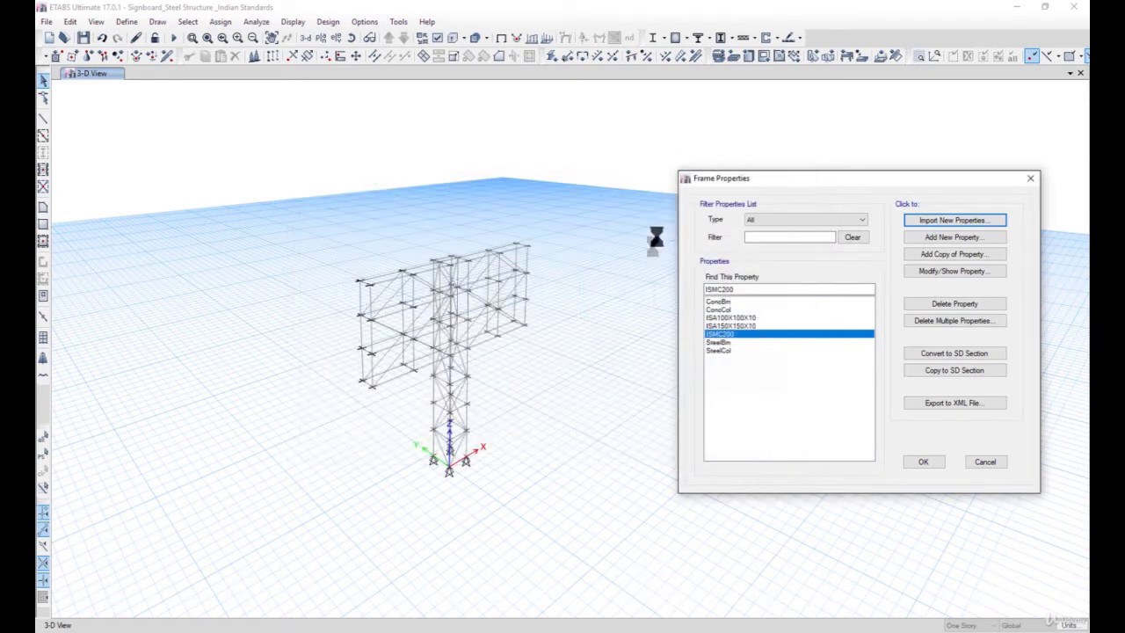
{"action": "left_click", "coordinate": [604, 277]}
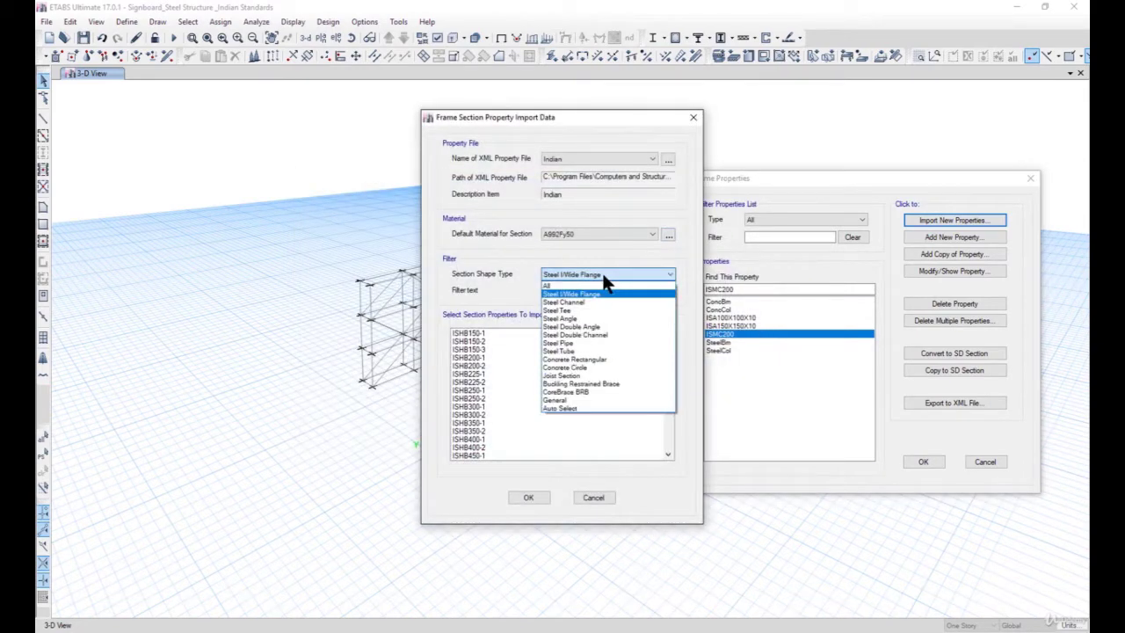
{"action": "left_click", "coordinate": [594, 318]}
{"action": "left_click_drag", "start_coordinate": [667, 348], "coordinate": [673, 391]}
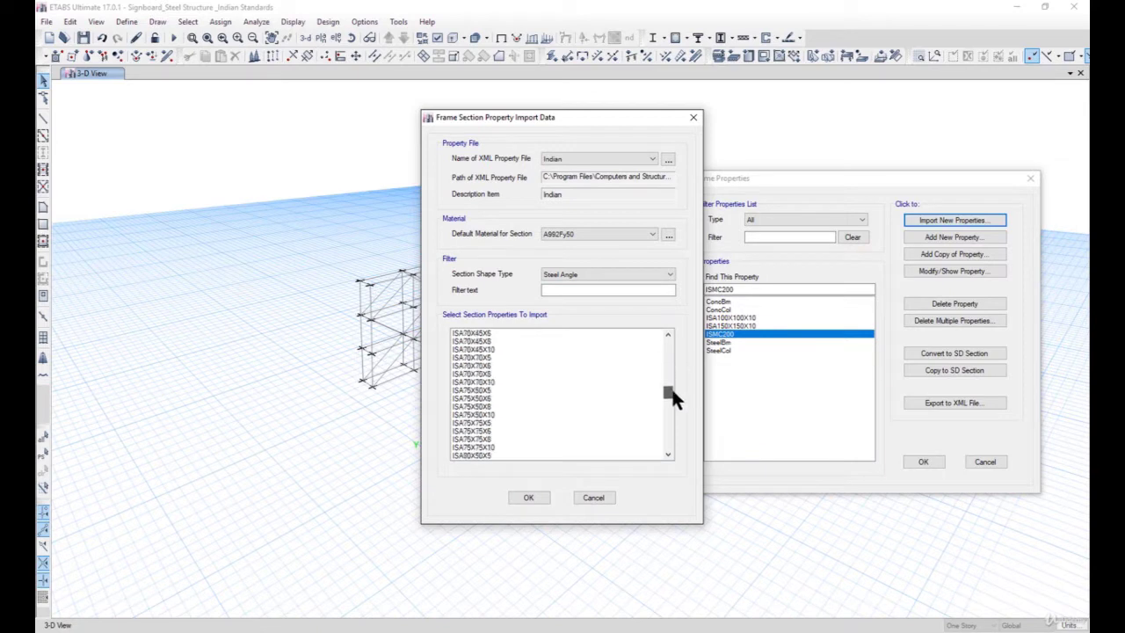
{"action": "left_click", "coordinate": [489, 430]}
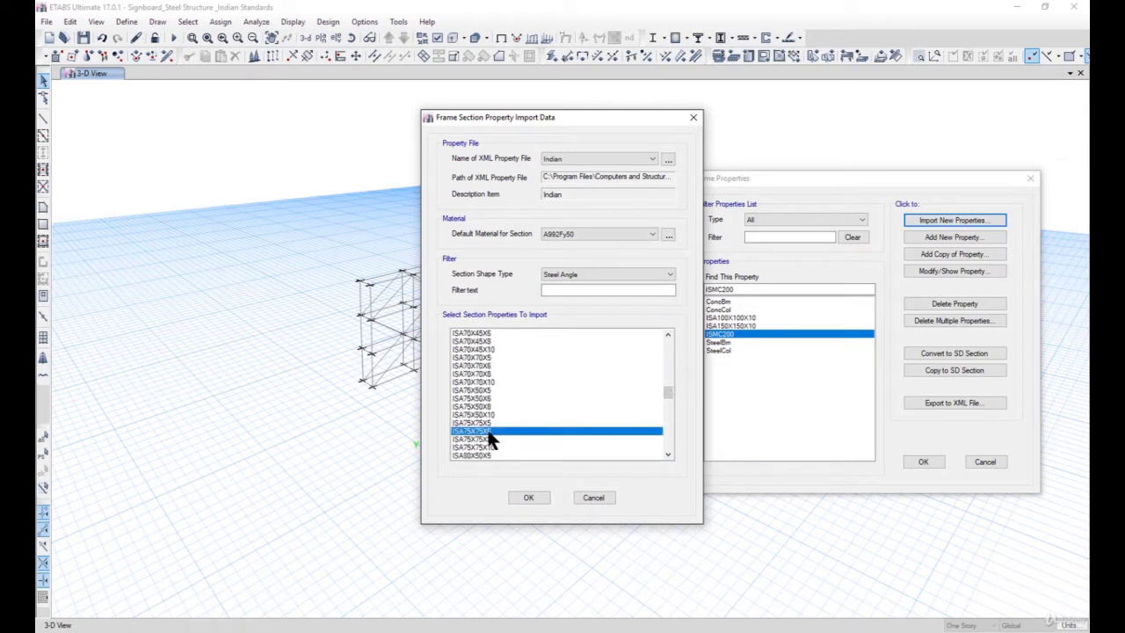
{"action": "left_click", "coordinate": [527, 497]}
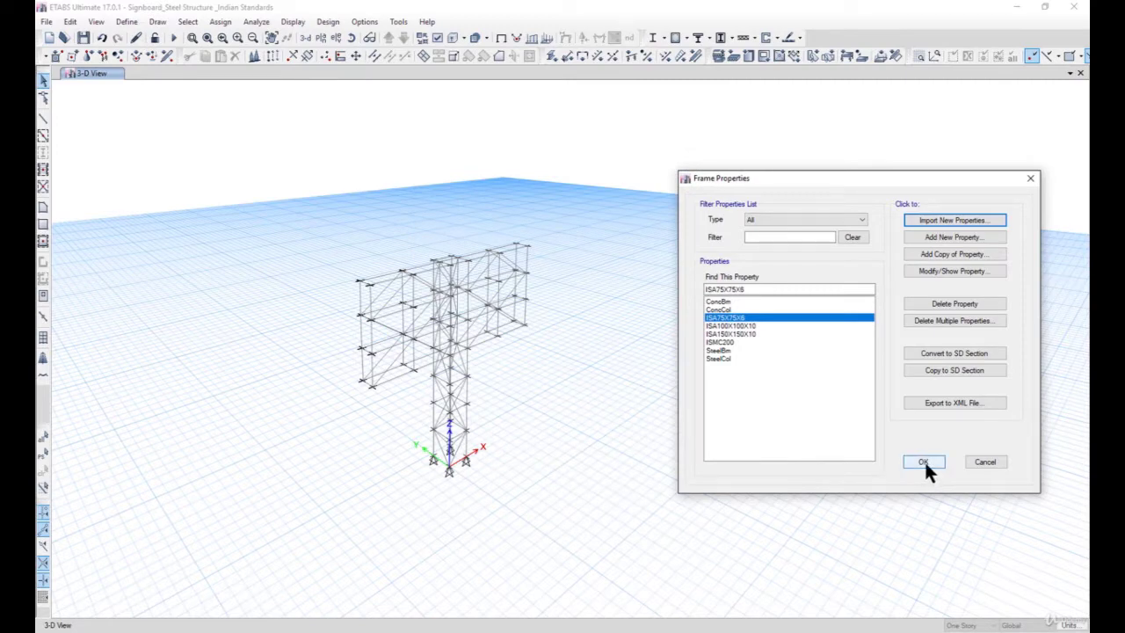
{"action": "left_click", "coordinate": [922, 463]}
{"action": "left_click", "coordinate": [84, 38]}
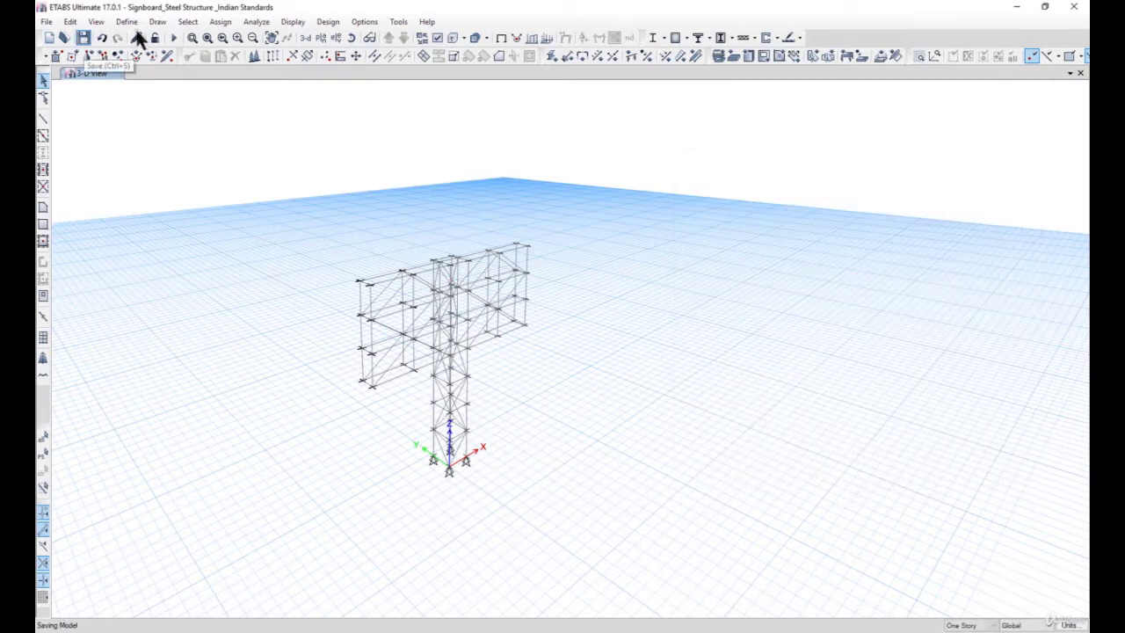
{"action": "left_click", "coordinate": [128, 21]}
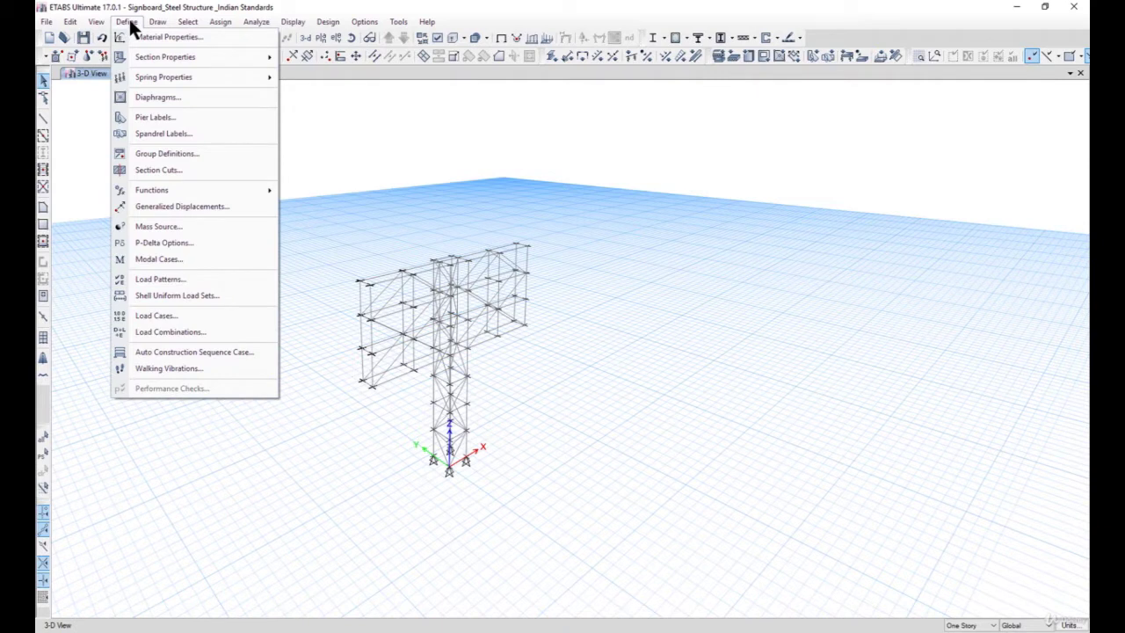
{"action": "left_click", "coordinate": [643, 309]}
{"action": "key", "text": "ctrl+q"}
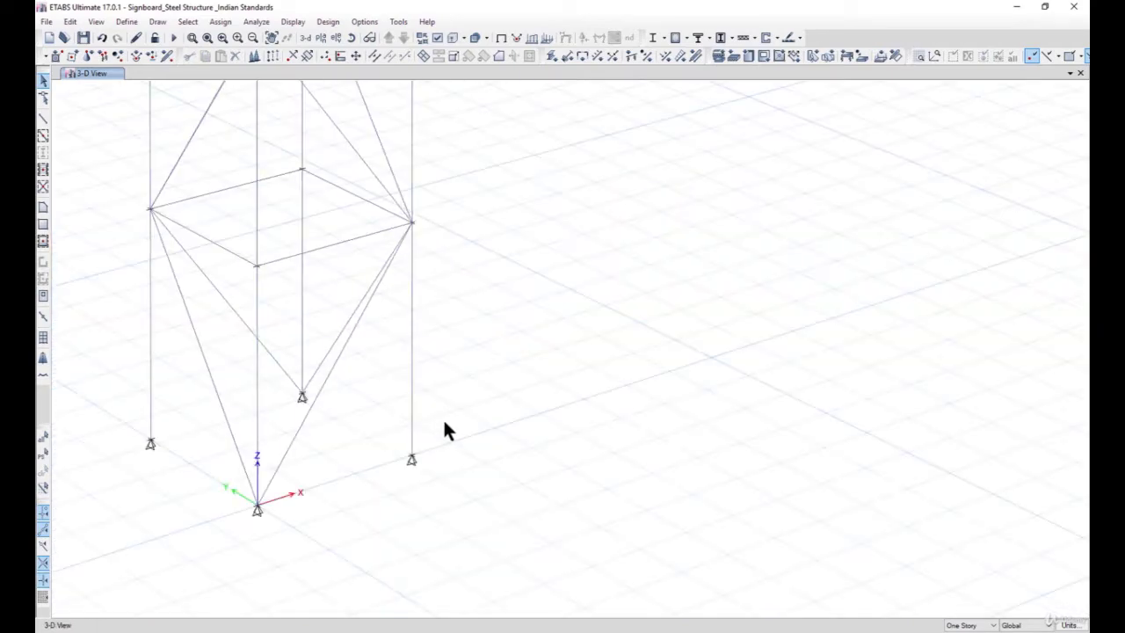
- Assign the ISA75X75X6 frame section to the diagonal braces of the support tower, from the base up to the signboard's underside
{"action": "scroll", "coordinate": [443, 418], "scroll_direction": "down", "scroll_amount": 3}
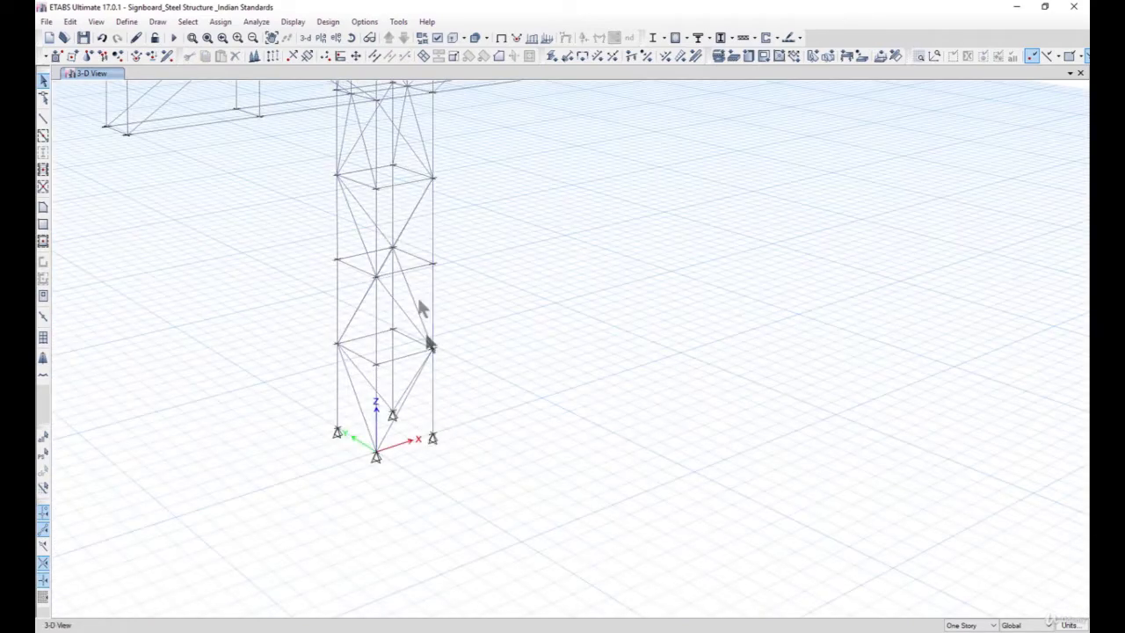
{"action": "left_click", "coordinate": [220, 21]}
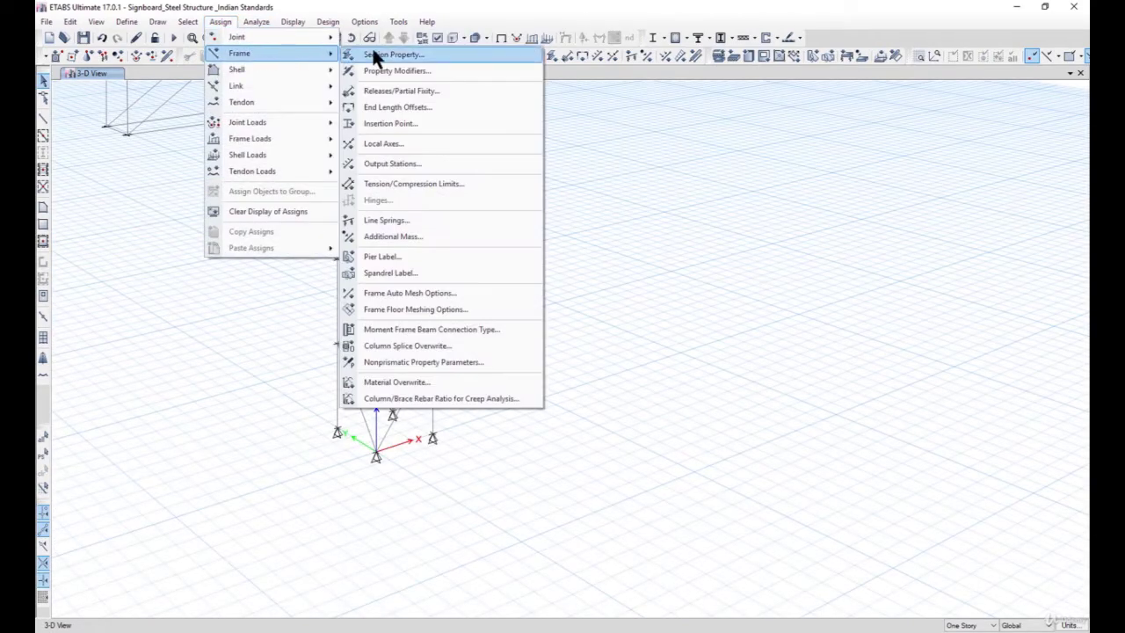
{"action": "left_click", "coordinate": [373, 54]}
{"action": "left_click_drag", "start_coordinate": [572, 176], "coordinate": [843, 193]}
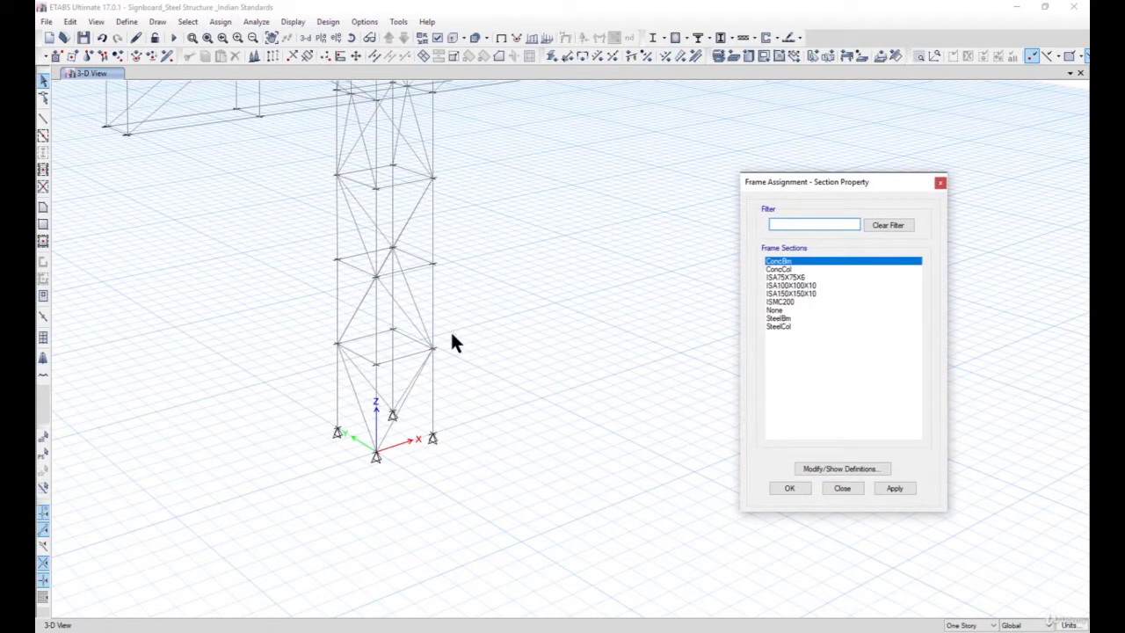
{"action": "scroll", "coordinate": [451, 334], "scroll_direction": "down", "scroll_amount": 2}
{"action": "scroll", "coordinate": [452, 360], "scroll_direction": "up", "scroll_amount": 4}
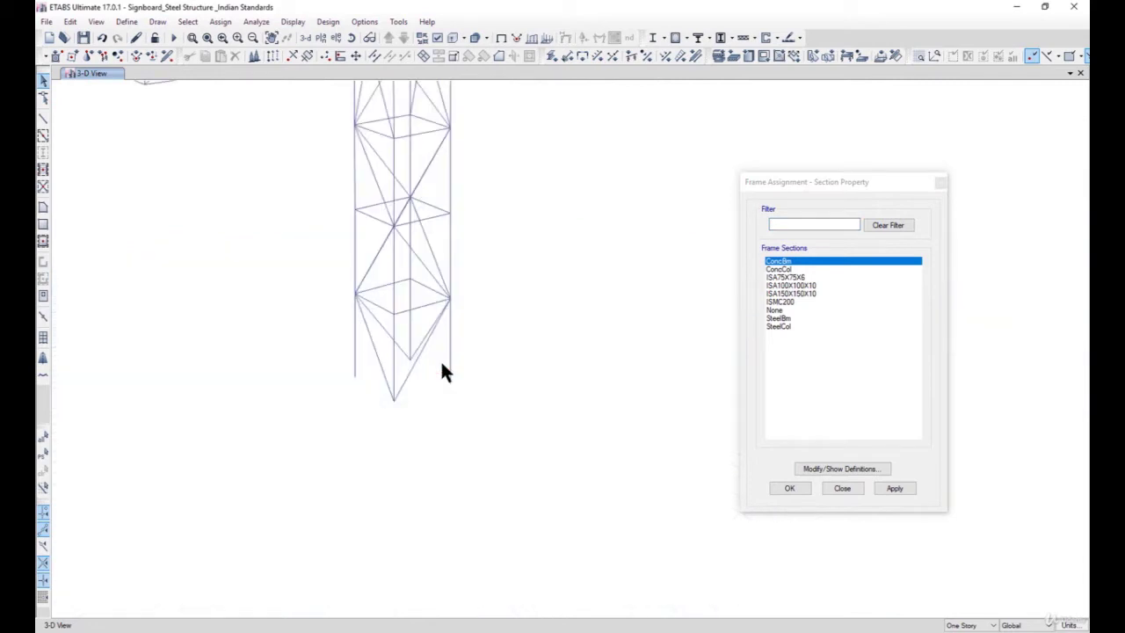
{"action": "middle_click_drag", "start_coordinate": [491, 353], "coordinate": [458, 345]}
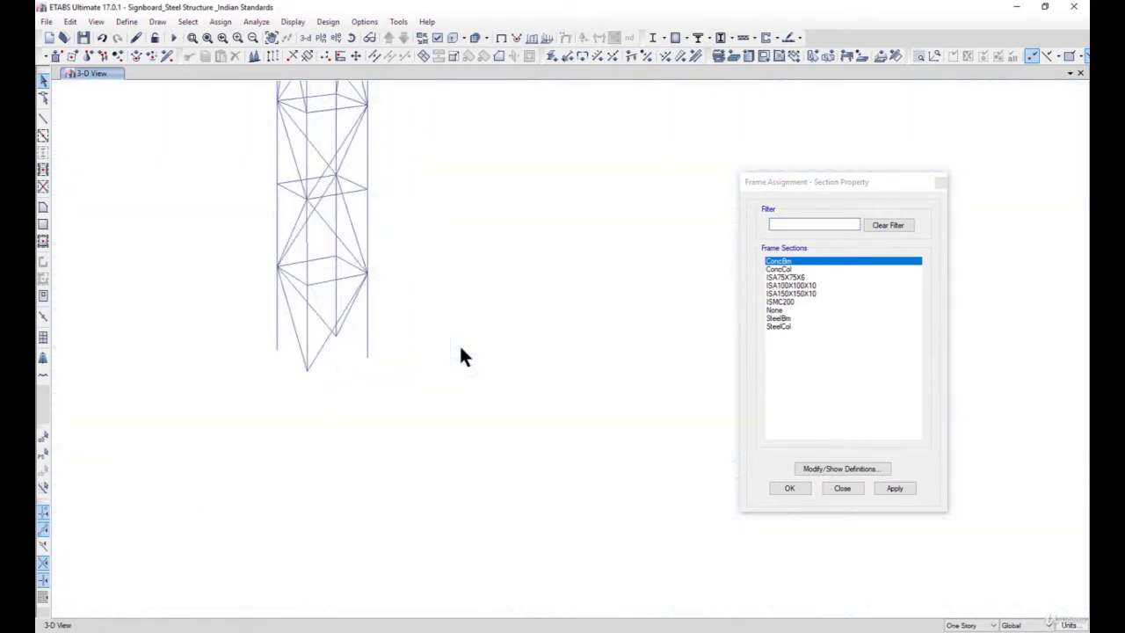
{"action": "left_click", "coordinate": [329, 318]}
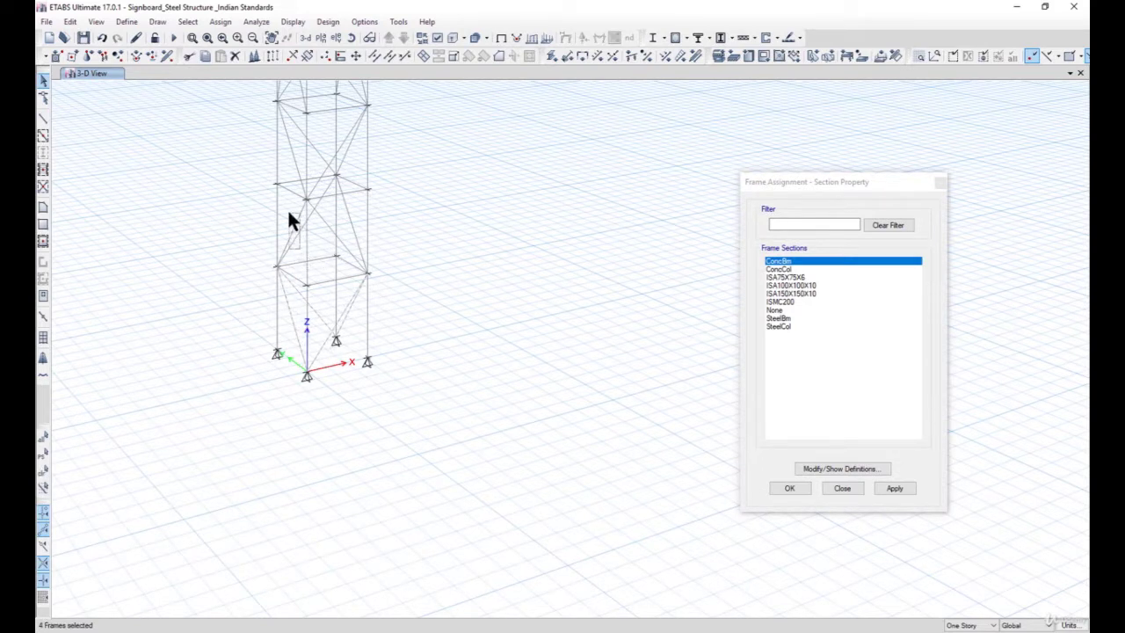
{"action": "left_click_drag", "start_coordinate": [317, 207], "coordinate": [316, 205]}
{"action": "left_click", "coordinate": [344, 206]}
{"action": "middle_click_drag", "start_coordinate": [377, 284], "coordinate": [381, 388]}
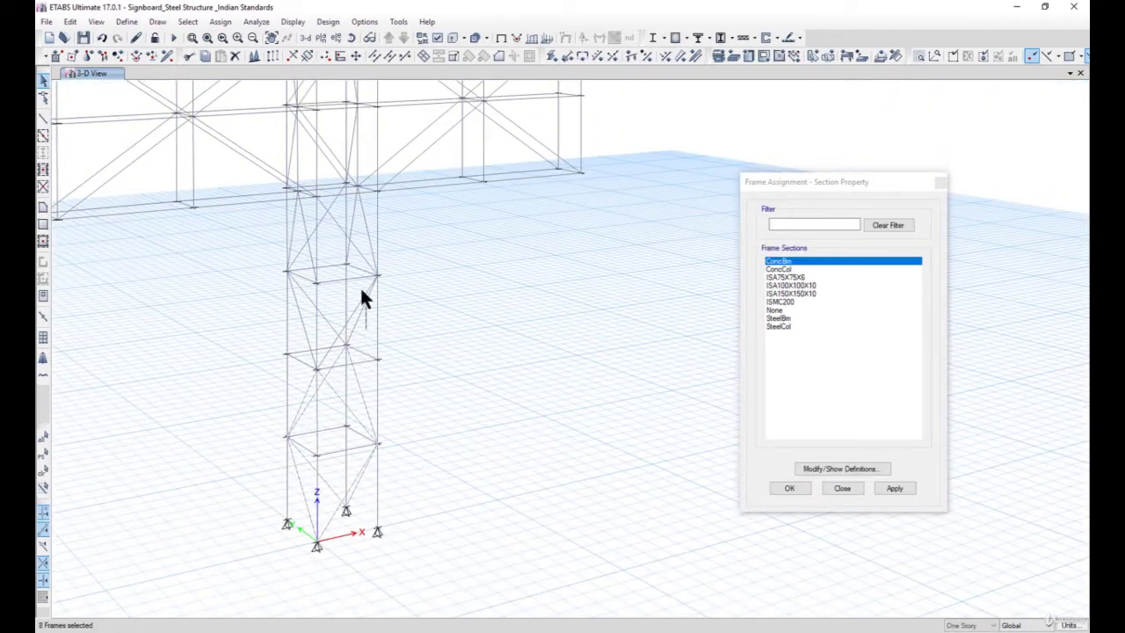
{"action": "left_click", "coordinate": [324, 316]}
{"action": "left_click", "coordinate": [300, 236]}
{"action": "left_click", "coordinate": [293, 208]}
{"action": "left_click", "coordinate": [304, 218]}
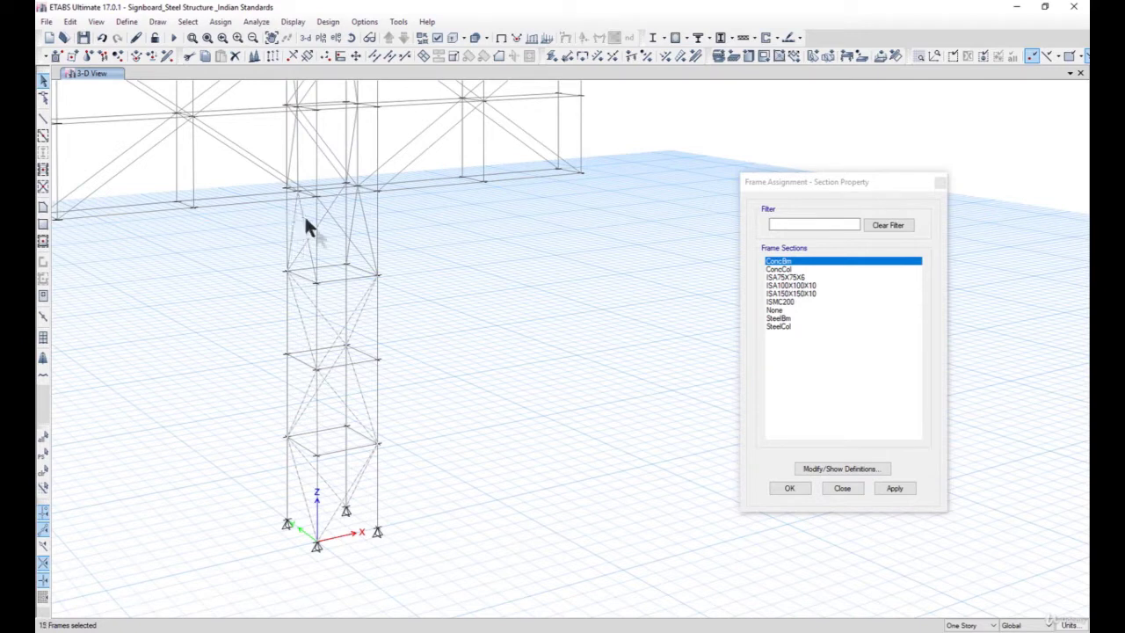
{"action": "left_click", "coordinate": [356, 215]}
{"action": "left_click", "coordinate": [791, 277]}
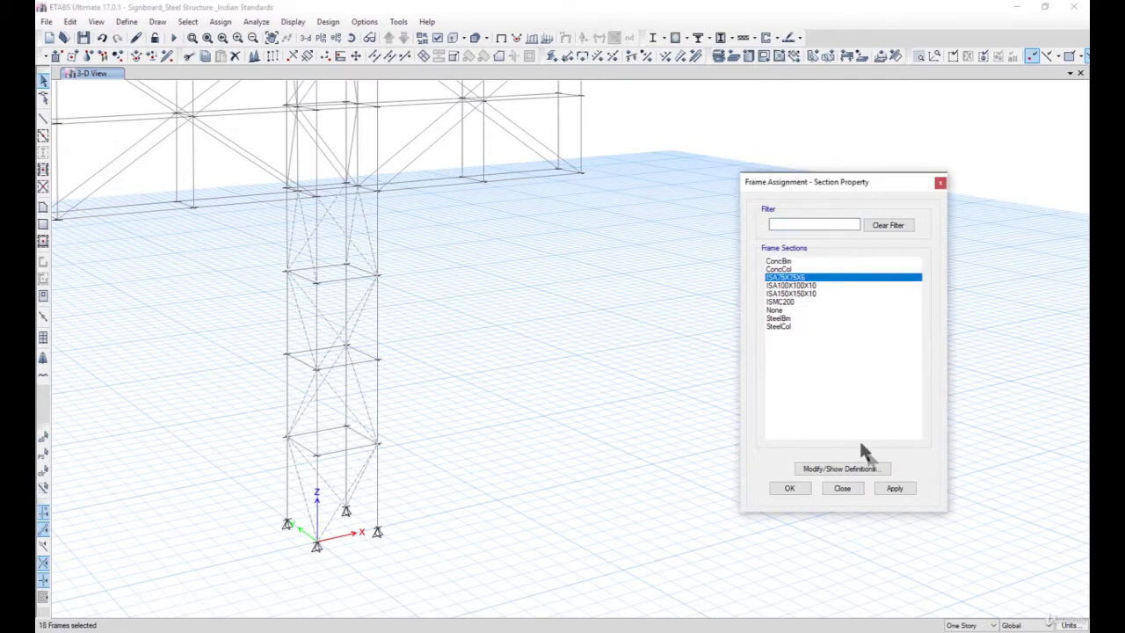
{"action": "left_click", "coordinate": [901, 487]}
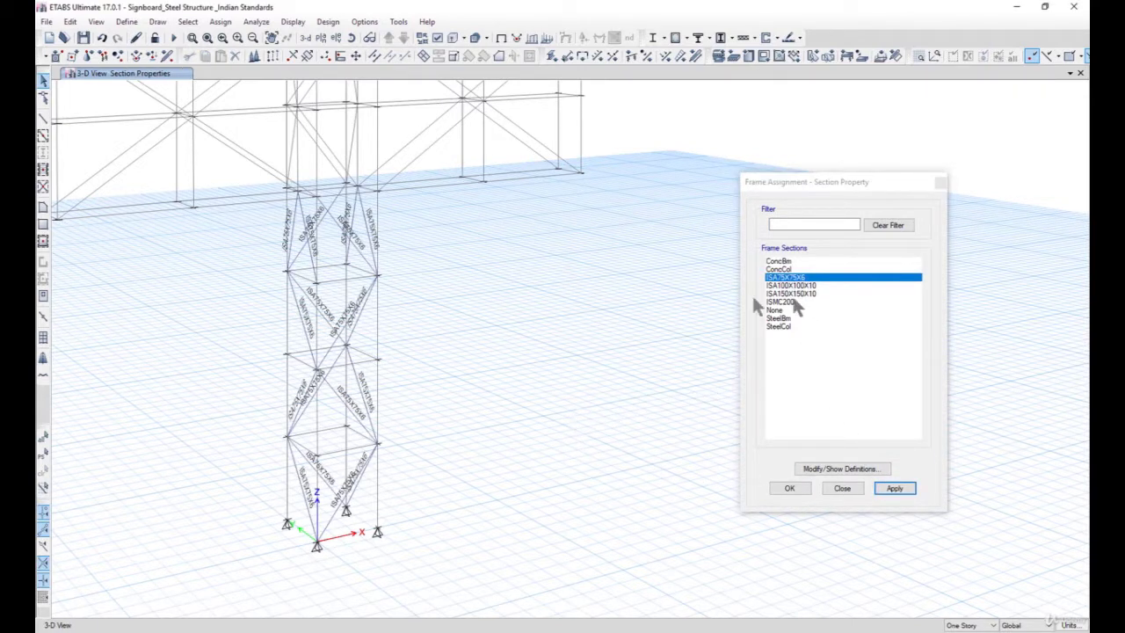
- Assign the ISA75X75X6 section to the horizontal members at the tower's three intermediate levels below the signboard
{"action": "left_click_drag", "start_coordinate": [275, 426], "coordinate": [380, 453]}
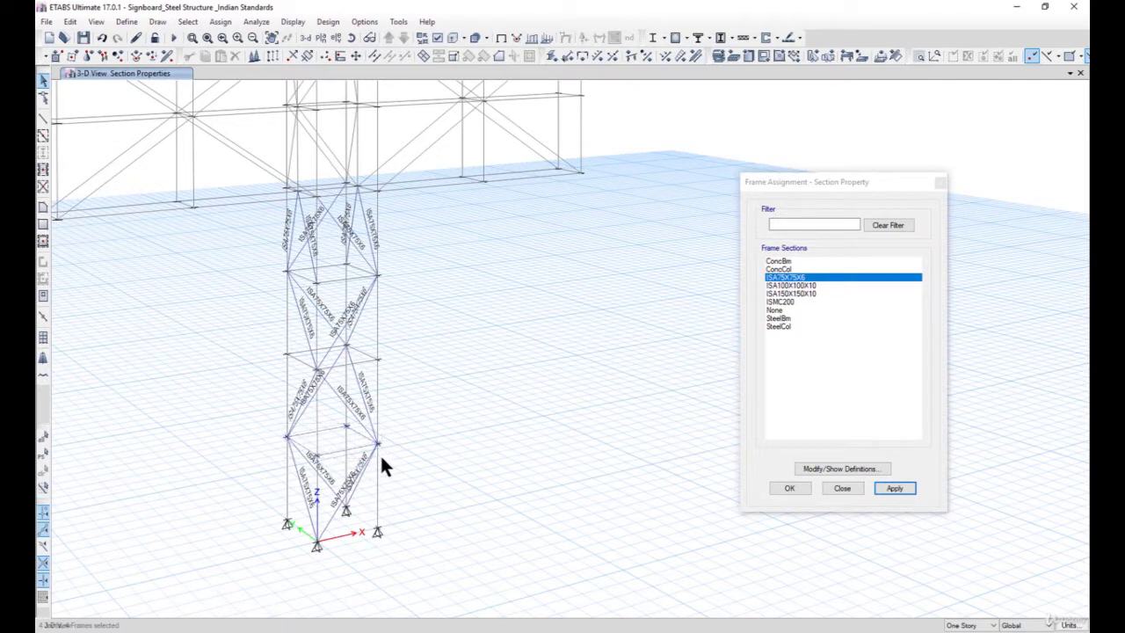
{"action": "left_click_drag", "start_coordinate": [275, 350], "coordinate": [395, 373]}
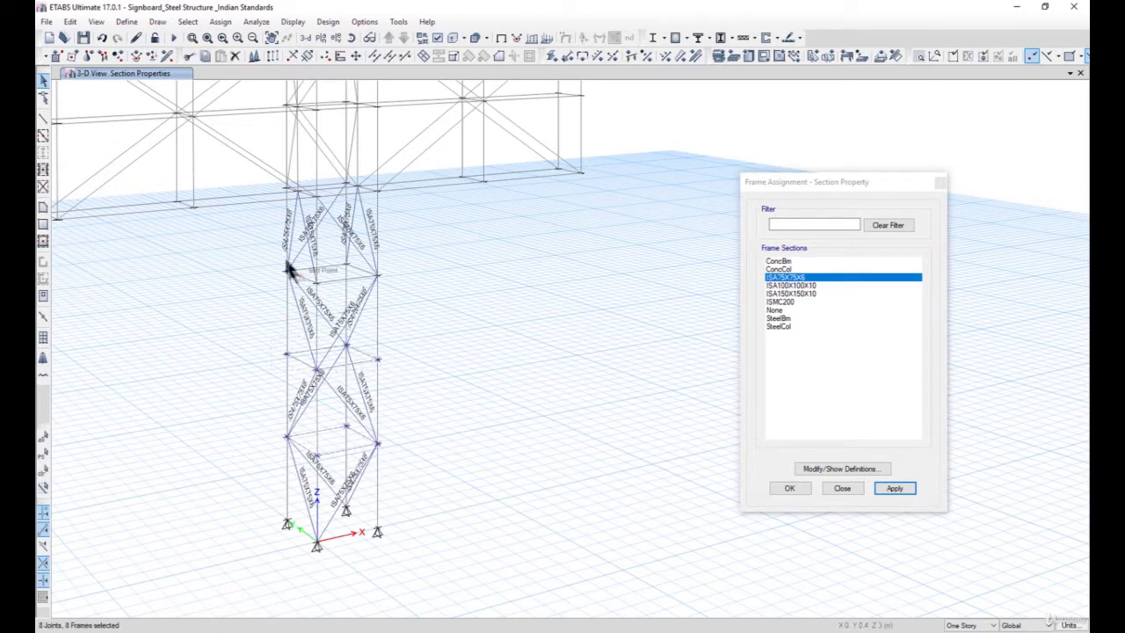
{"action": "left_click_drag", "start_coordinate": [356, 293], "coordinate": [390, 290]}
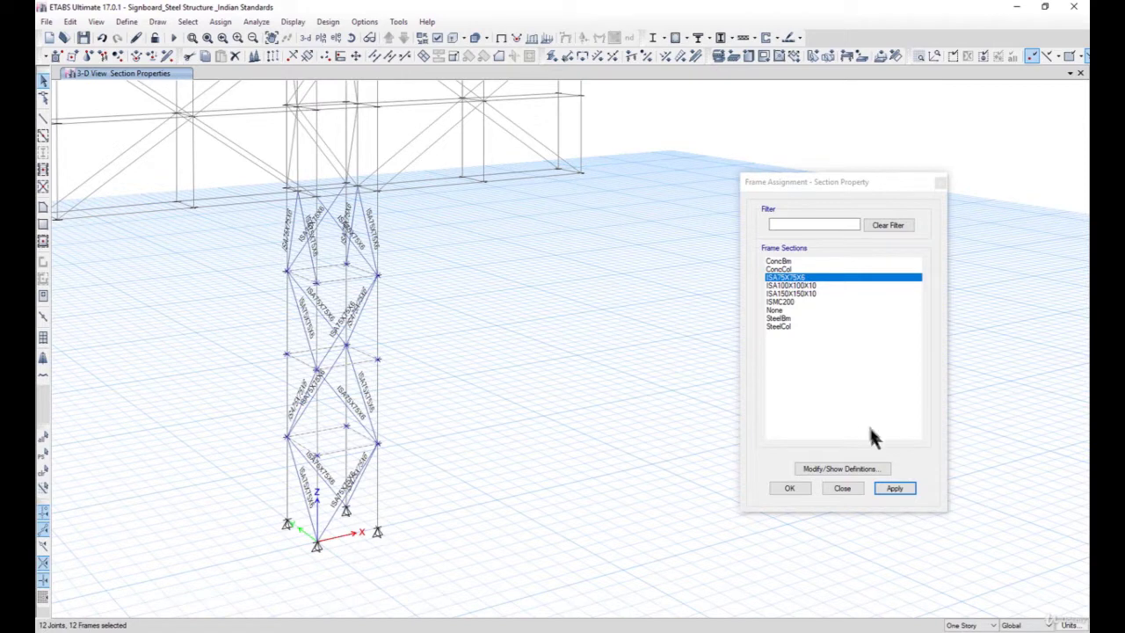
{"action": "left_click", "coordinate": [895, 489]}
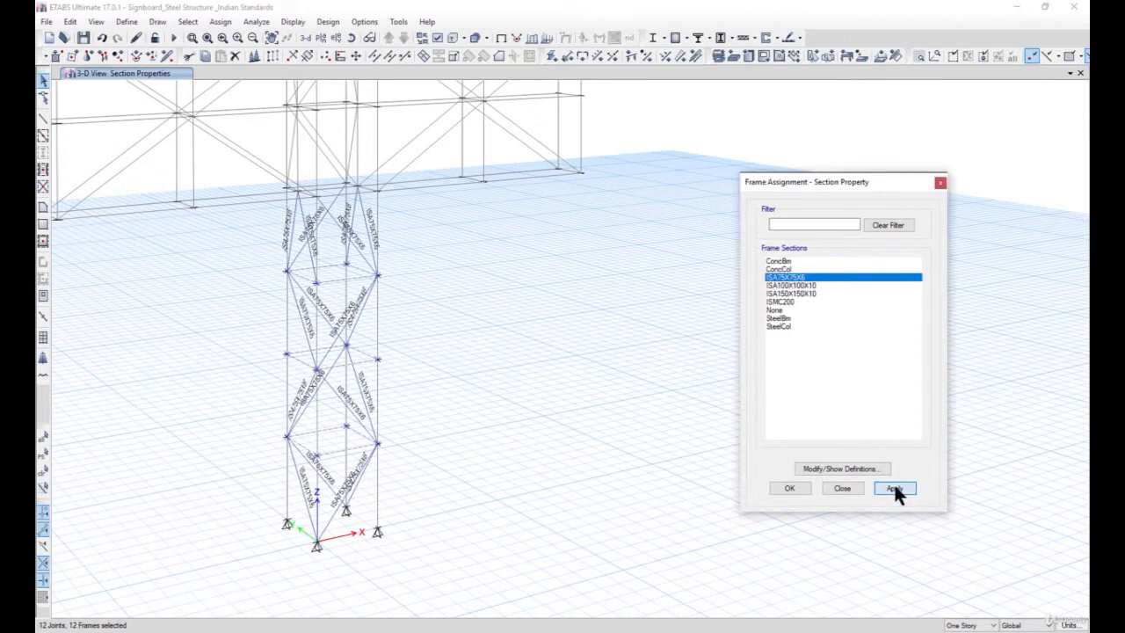
- Assign the ISA150X150X10 section to the vertical legs of the tower from the supports up to the signboard's underside
{"action": "left_click", "coordinate": [796, 293]}
{"action": "left_click", "coordinate": [790, 302]}
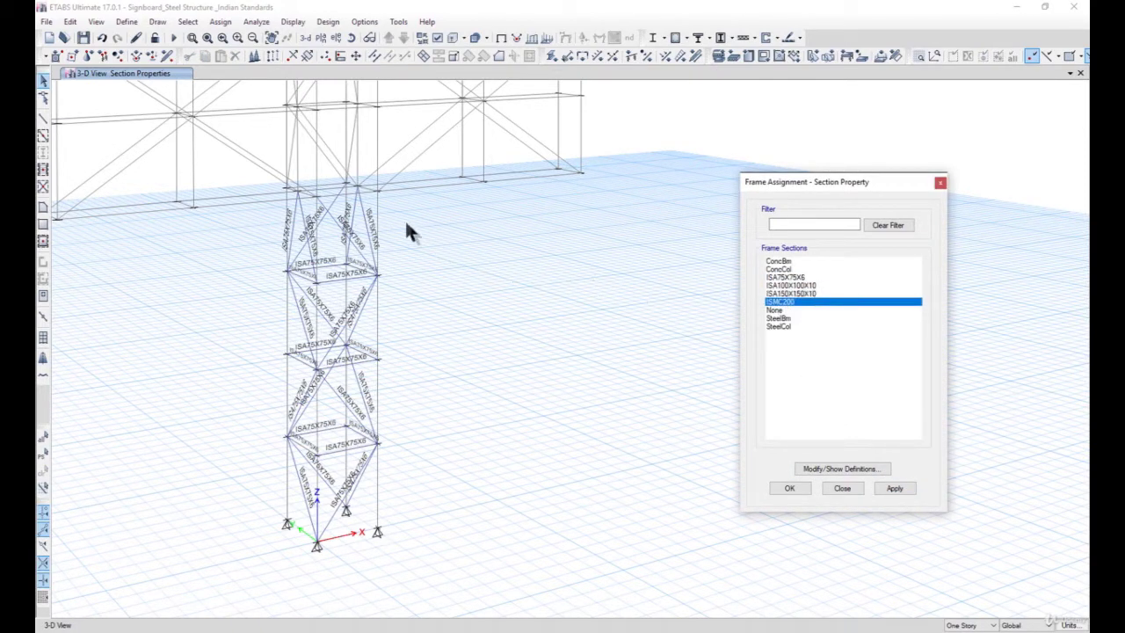
{"action": "left_click", "coordinate": [378, 211]}
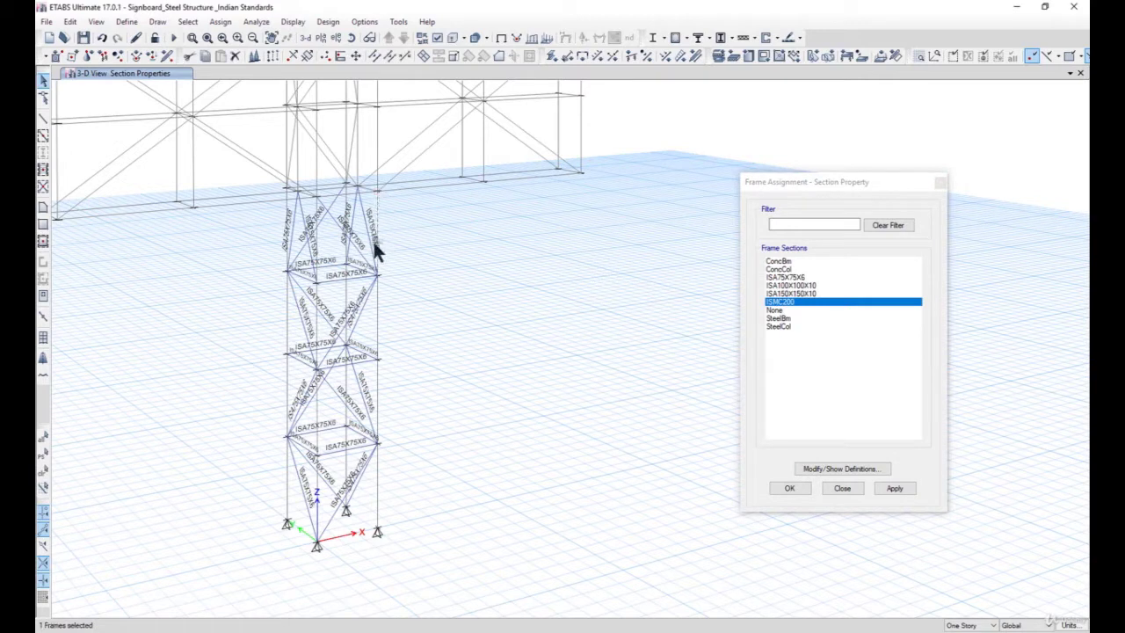
{"action": "left_click", "coordinate": [376, 403]}
{"action": "left_click", "coordinate": [352, 470]}
{"action": "left_click", "coordinate": [290, 407]}
{"action": "left_click", "coordinate": [289, 317]}
{"action": "left_click", "coordinate": [293, 231]}
{"action": "left_click", "coordinate": [349, 207]}
{"action": "left_click", "coordinate": [349, 209]}
{"action": "left_click", "coordinate": [796, 294]}
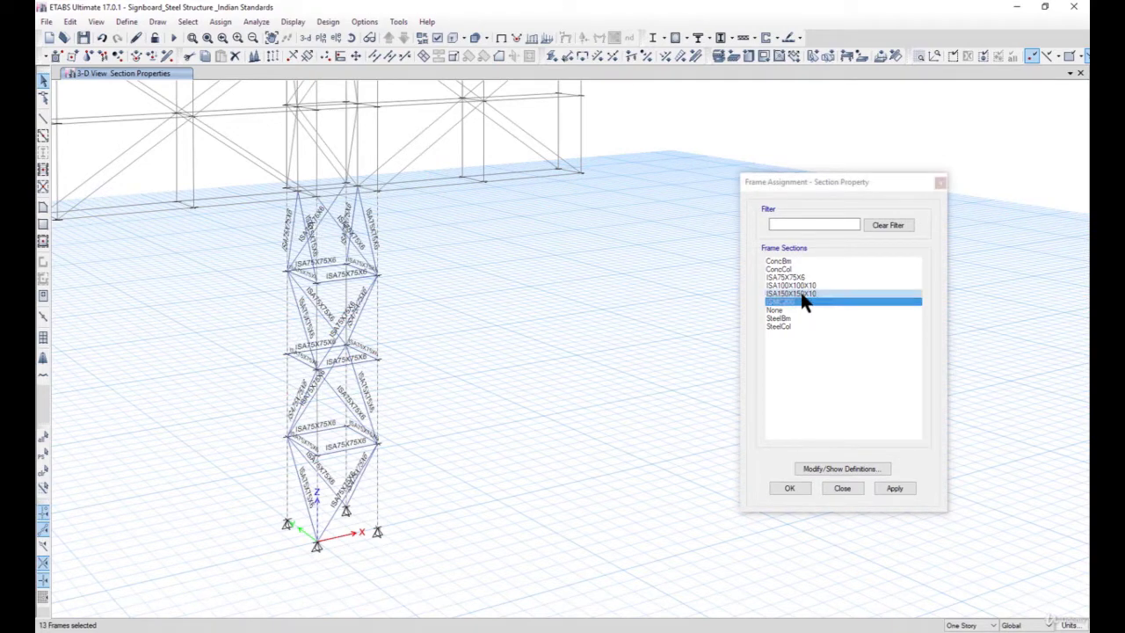
{"action": "left_click", "coordinate": [894, 488]}
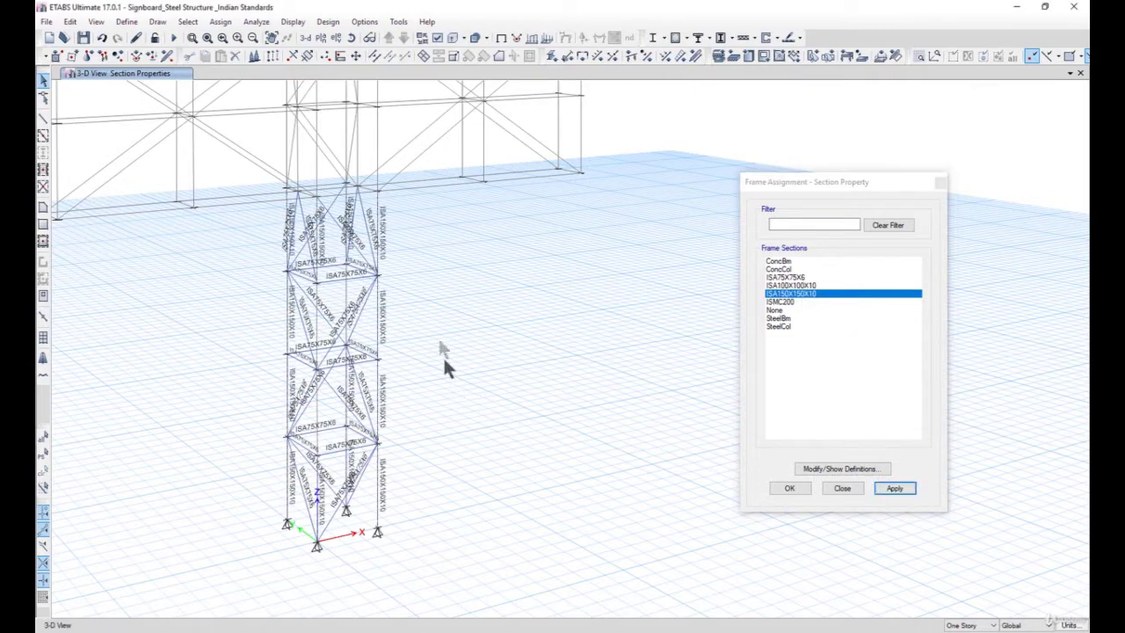
- Assign the ISA75X75X6 section to the diagonal braces on the front and back faces of the signboard, on both sides of the tower
{"action": "scroll", "coordinate": [477, 515], "scroll_direction": "up", "scroll_amount": 3}
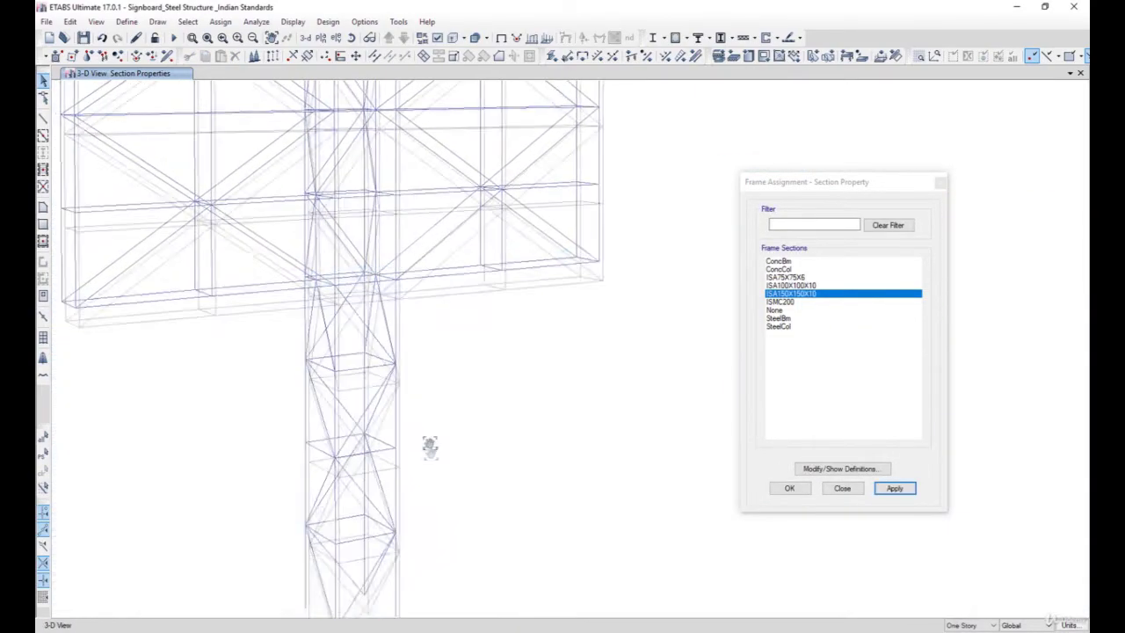
{"action": "scroll", "coordinate": [360, 389], "scroll_direction": "up", "scroll_amount": 4}
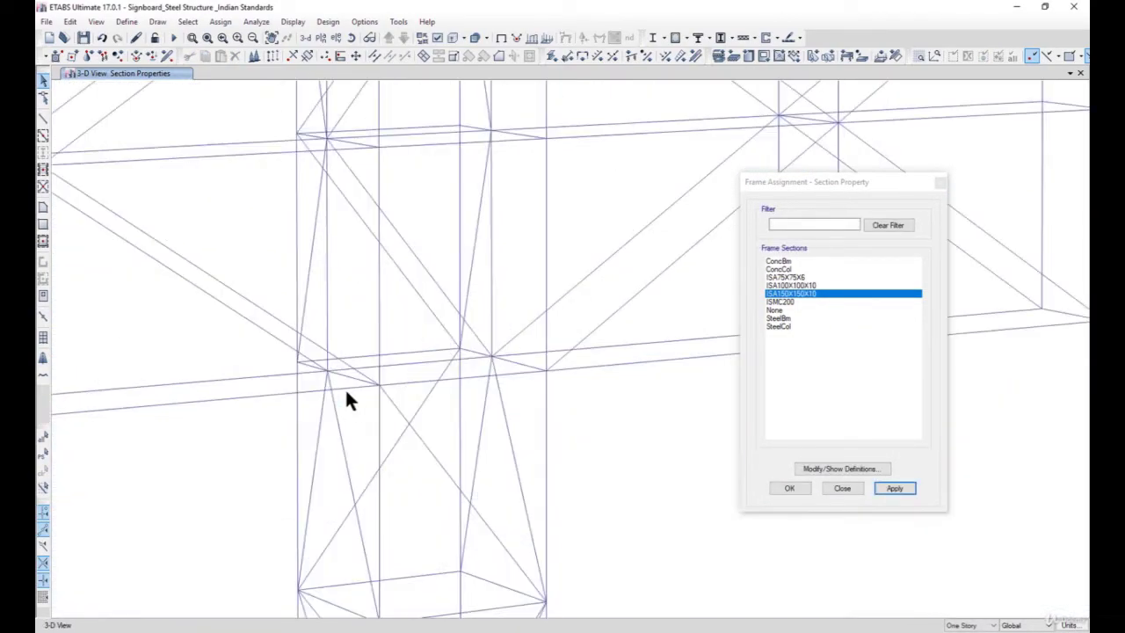
{"action": "scroll", "coordinate": [344, 387], "scroll_direction": "down", "scroll_amount": 4}
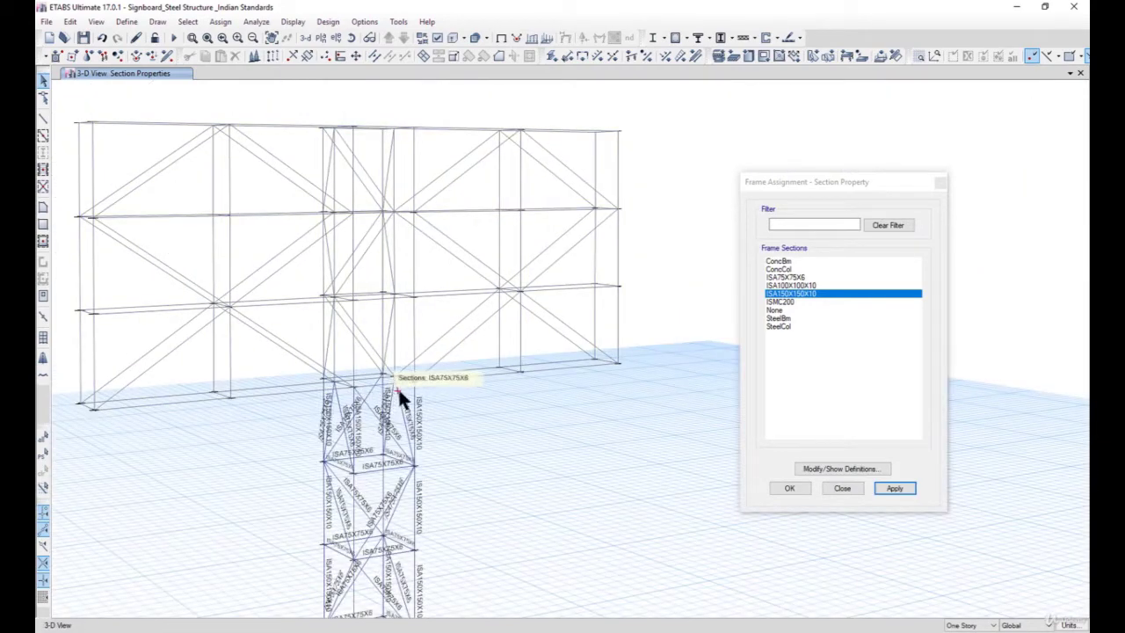
{"action": "left_click_drag", "start_coordinate": [168, 359], "coordinate": [136, 332]}
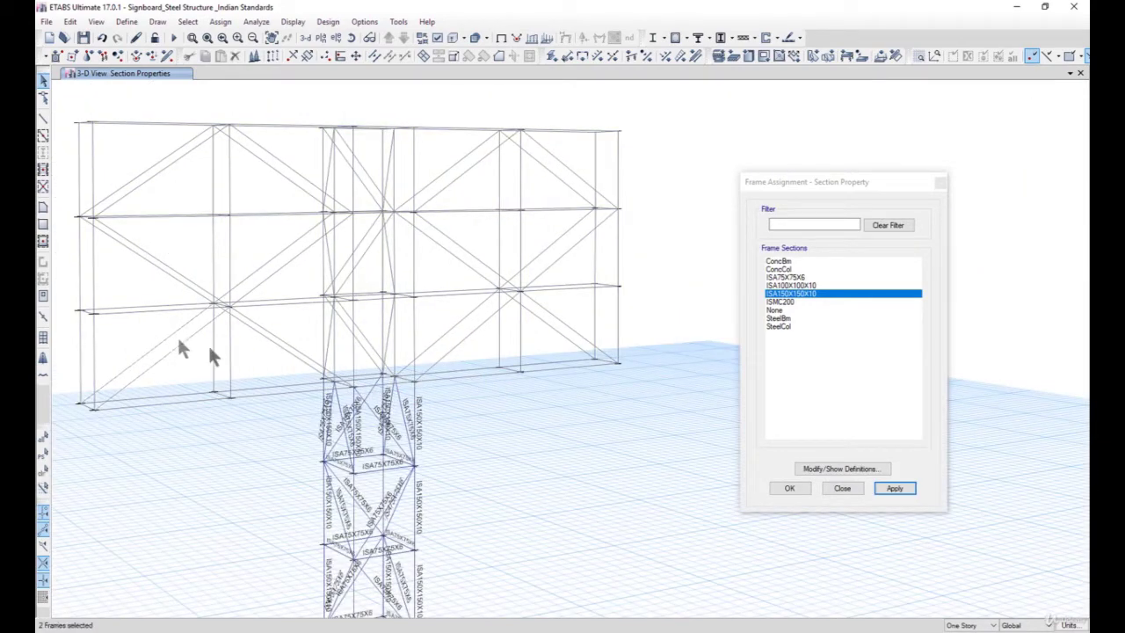
{"action": "left_click_drag", "start_coordinate": [284, 367], "coordinate": [252, 323]}
{"action": "left_click_drag", "start_coordinate": [285, 277], "coordinate": [238, 237]}
{"action": "mouse_move", "coordinate": [161, 293]}
{"action": "left_mouse_down"}
{"action": "mouse_move", "coordinate": [130, 244]}
{"action": "mouse_move", "coordinate": [140, 286]}
{"action": "left_mouse_up"}
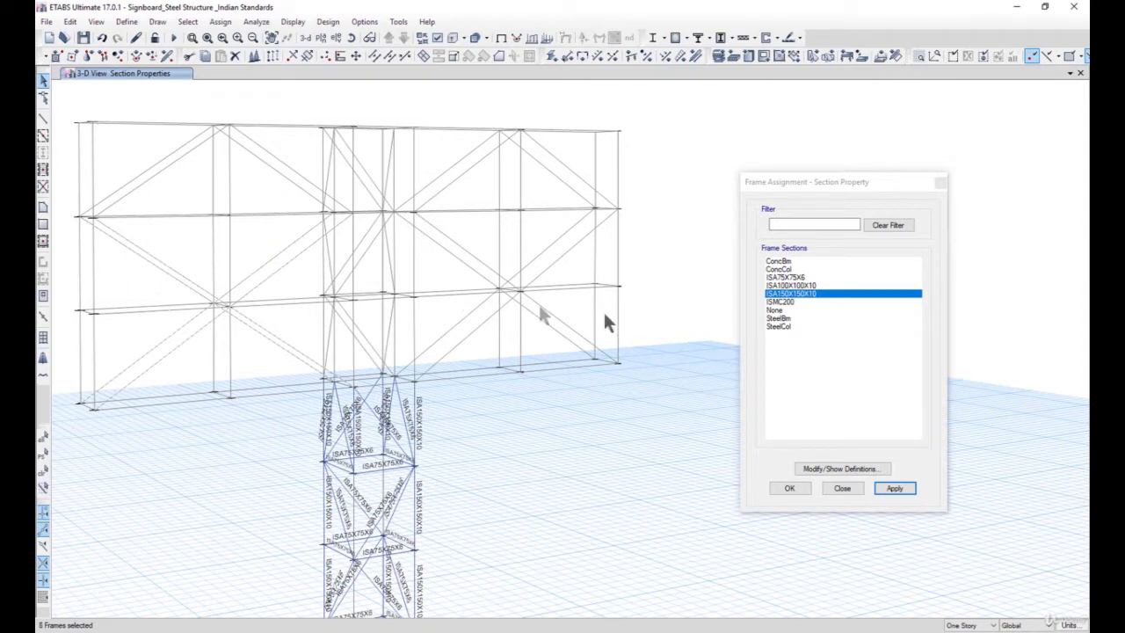
{"action": "left_click", "coordinate": [785, 277]}
{"action": "left_click_drag", "start_coordinate": [301, 196], "coordinate": [268, 153]}
{"action": "left_click_drag", "start_coordinate": [186, 186], "coordinate": [142, 146]}
{"action": "left_click_drag", "start_coordinate": [481, 192], "coordinate": [438, 159]}
{"action": "left_click_drag", "start_coordinate": [538, 169], "coordinate": [536, 167]}
{"action": "left_click_drag", "start_coordinate": [549, 227], "coordinate": [549, 226]}
{"action": "left_click_drag", "start_coordinate": [555, 347], "coordinate": [541, 306]}
{"action": "left_click_drag", "start_coordinate": [482, 346], "coordinate": [442, 316]}
{"action": "left_click_drag", "start_coordinate": [446, 277], "coordinate": [429, 227]}
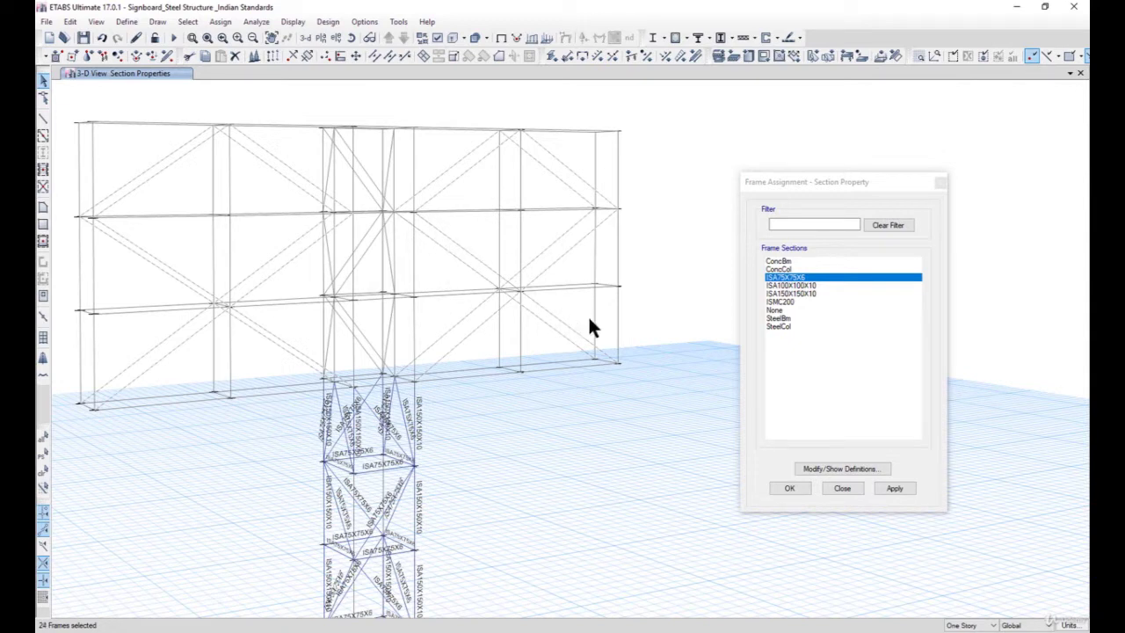
{"action": "left_click", "coordinate": [893, 489]}
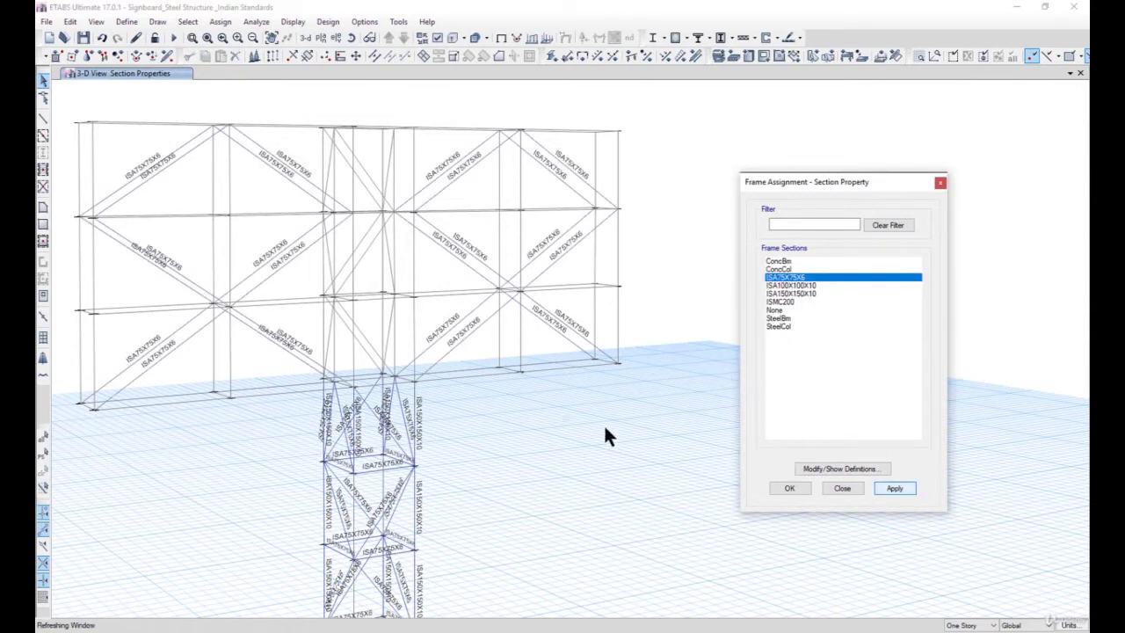
- Assign the ISA75X75X6 section to the diagonal braces of the tower bays running up through the middle of the signboard
{"action": "middle_click_drag", "start_coordinate": [433, 350], "coordinate": [487, 349]}
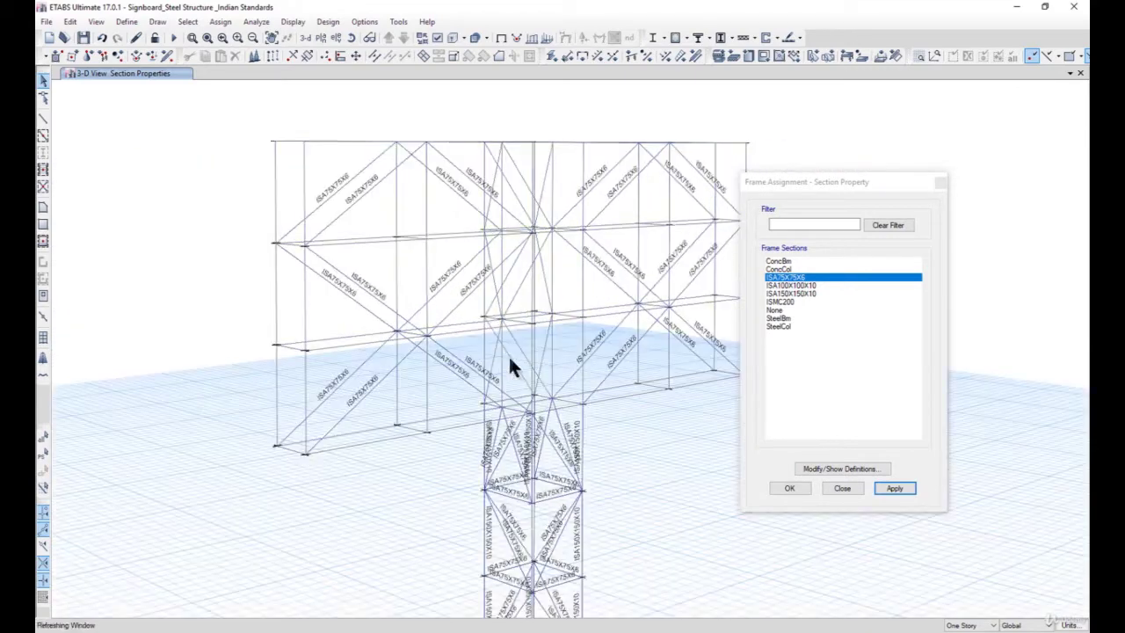
{"action": "scroll", "coordinate": [514, 362], "scroll_direction": "up", "scroll_amount": 3}
{"action": "left_click", "coordinate": [507, 341]}
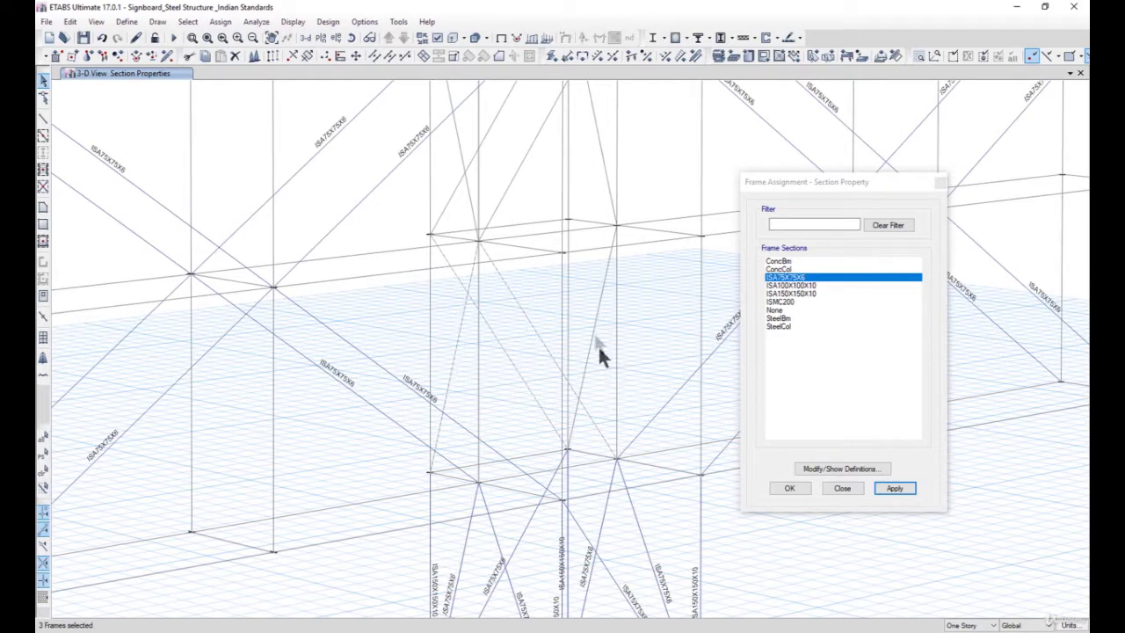
{"action": "middle_click_drag", "start_coordinate": [530, 434], "coordinate": [527, 443]}
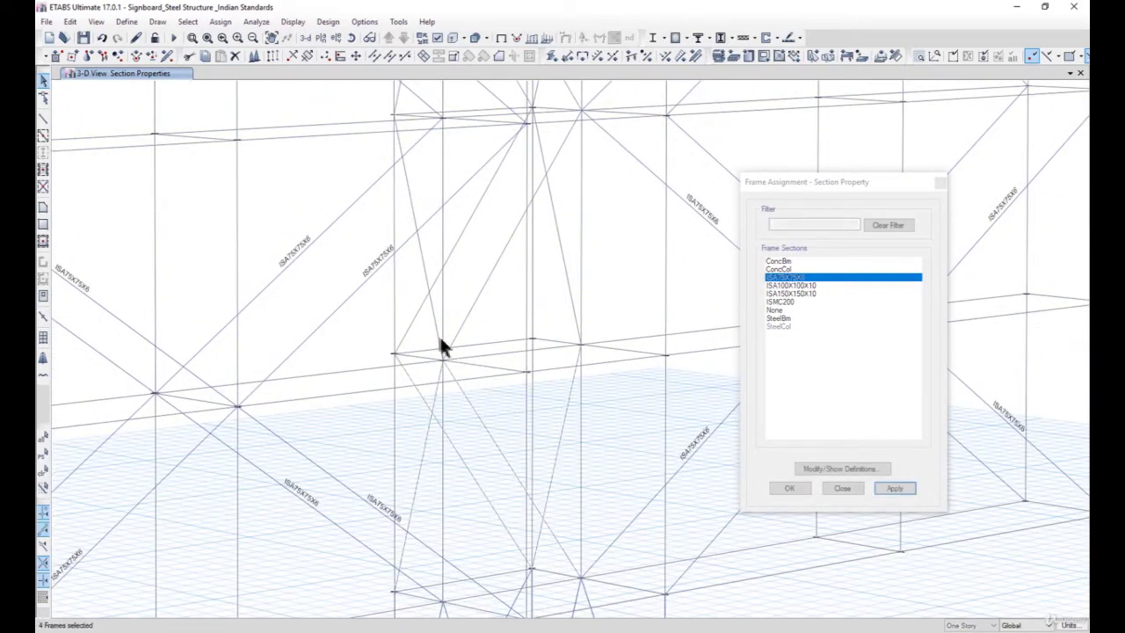
{"action": "left_click_drag", "start_coordinate": [425, 318], "coordinate": [416, 255]}
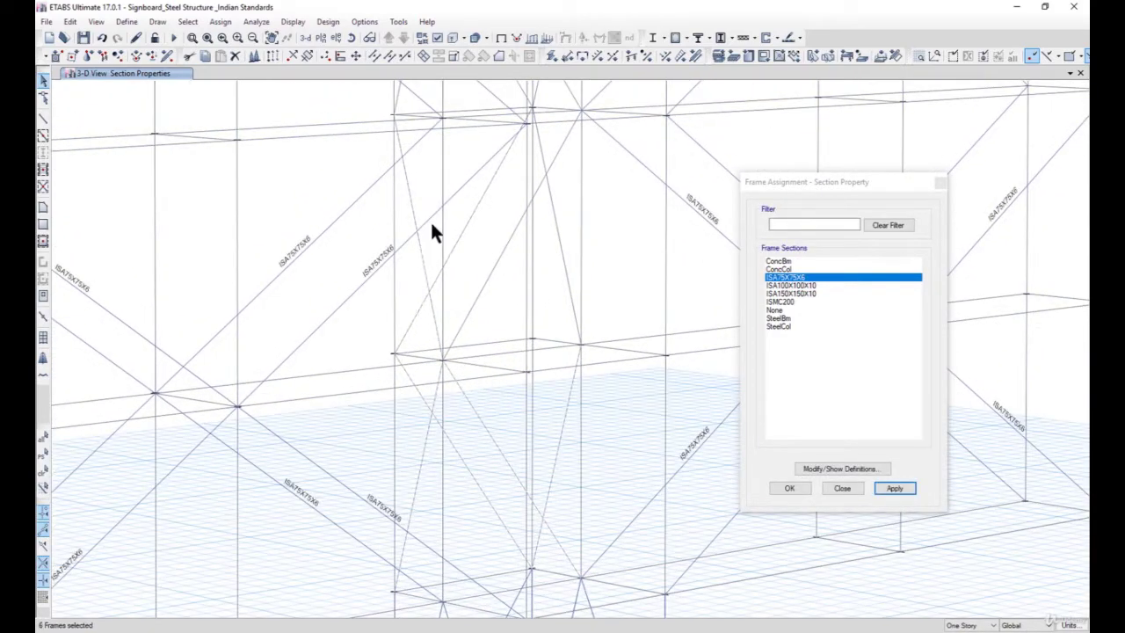
{"action": "scroll", "coordinate": [431, 254], "scroll_direction": "down", "scroll_amount": 3}
{"action": "scroll", "coordinate": [430, 321], "scroll_direction": "up", "scroll_amount": 3}
{"action": "left_click_drag", "start_coordinate": [430, 323], "coordinate": [414, 293]}
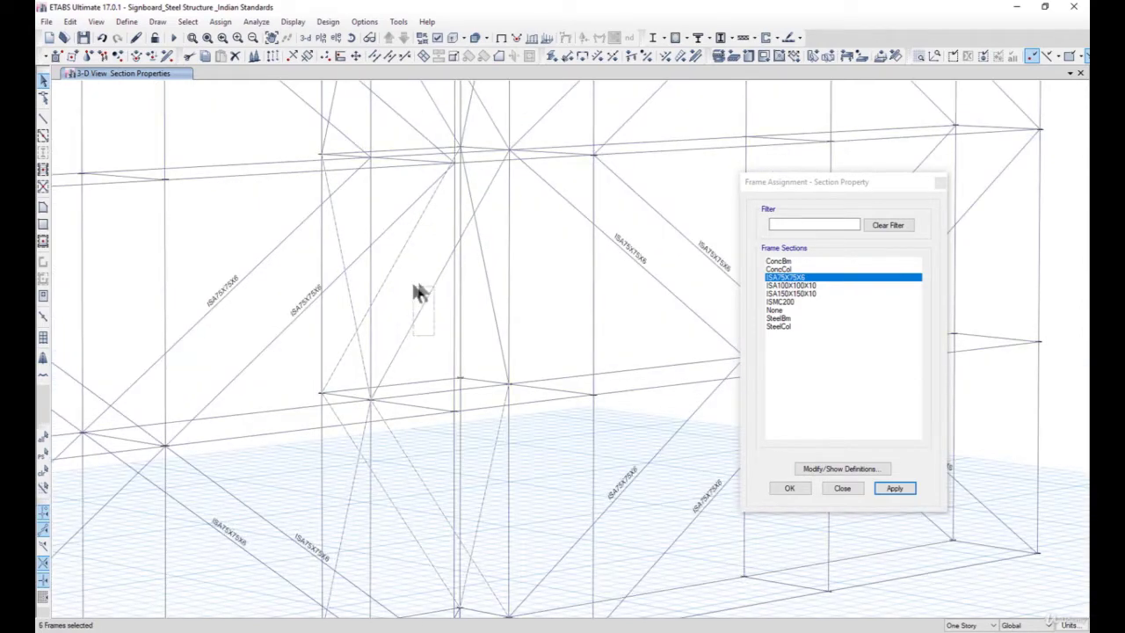
{"action": "left_click_drag", "start_coordinate": [483, 334], "coordinate": [472, 232]}
{"action": "scroll", "coordinate": [477, 344], "scroll_direction": "down", "scroll_amount": 3}
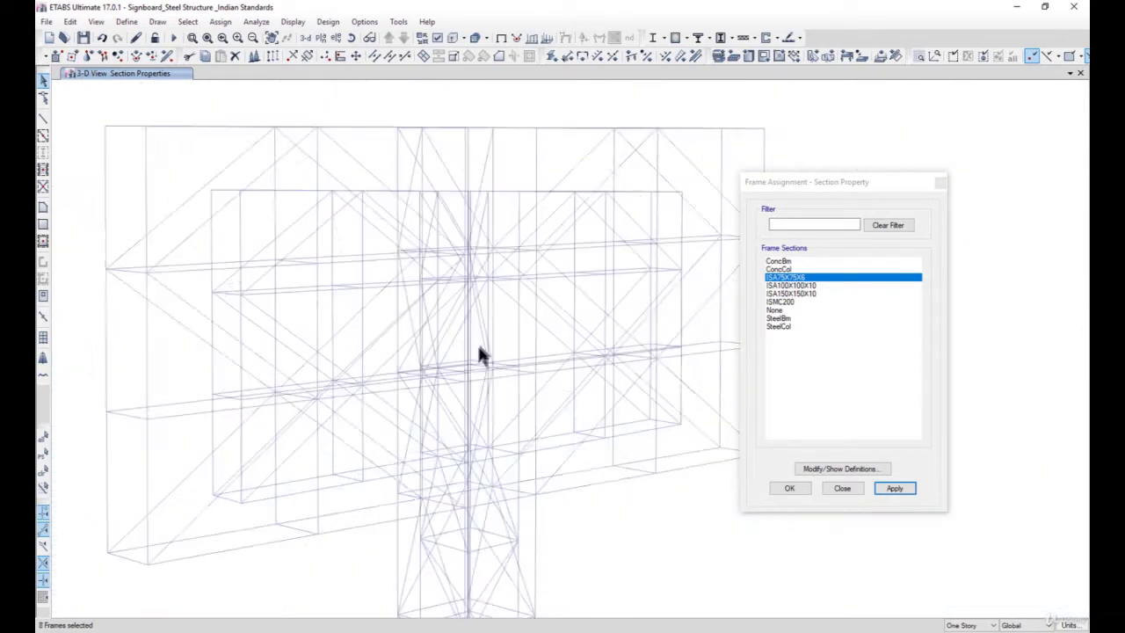
{"action": "scroll", "coordinate": [481, 222], "scroll_direction": "up", "scroll_amount": 3}
{"action": "left_click_drag", "start_coordinate": [466, 345], "coordinate": [454, 274]}
{"action": "left_click_drag", "start_coordinate": [385, 291], "coordinate": [372, 213]}
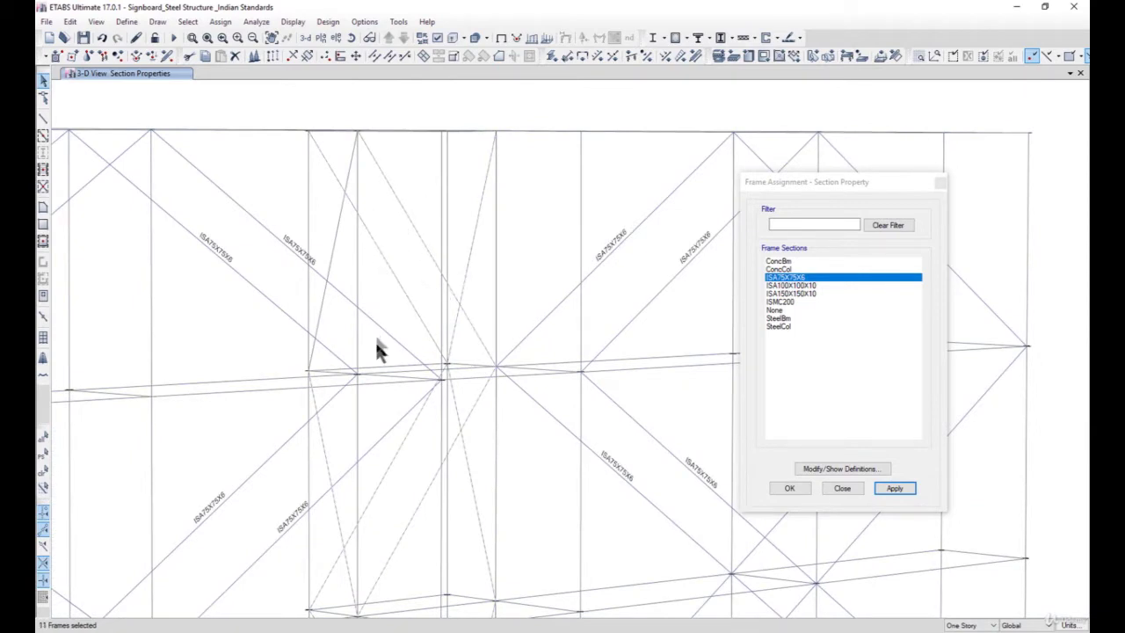
{"action": "left_click_drag", "start_coordinate": [376, 316], "coordinate": [373, 303]}
{"action": "left_click_drag", "start_coordinate": [332, 255], "coordinate": [328, 211]}
{"action": "left_click_drag", "start_coordinate": [425, 309], "coordinate": [376, 201]}
{"action": "left_click", "coordinate": [894, 489]}
{"action": "scroll", "coordinate": [419, 271], "scroll_direction": "down", "scroll_amount": 3}
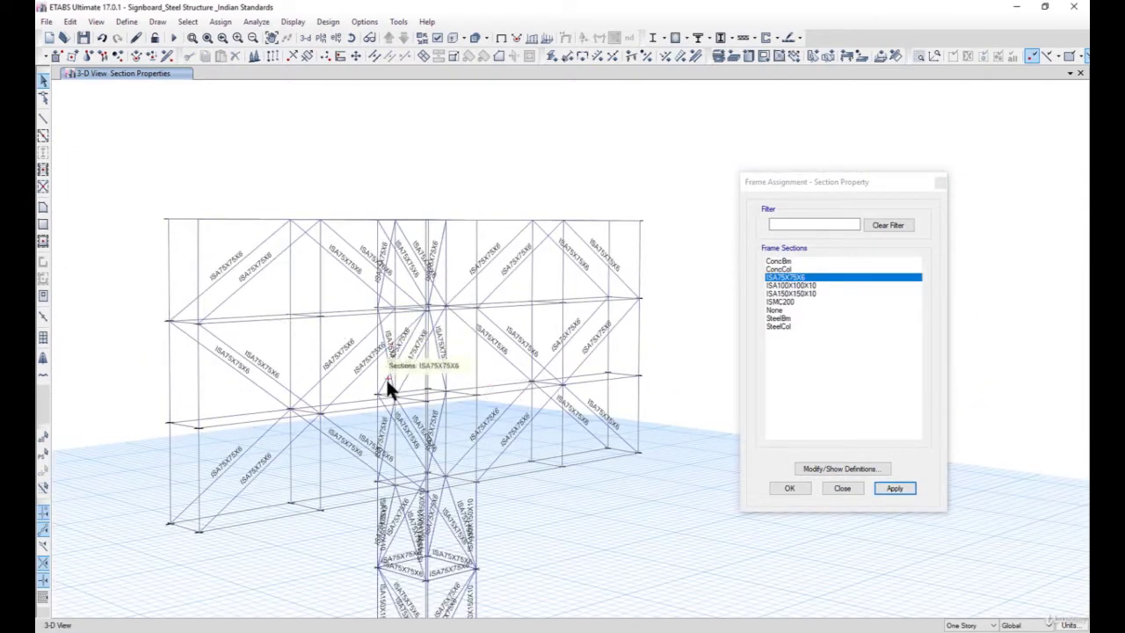
- Select the short cross members joining the front and back faces at the signboard's left end and left intermediate frame, on all levels
{"action": "left_click_drag", "start_coordinate": [212, 431], "coordinate": [213, 432]}
{"action": "left_click_drag", "start_coordinate": [153, 314], "coordinate": [214, 335]}
{"action": "left_click_drag", "start_coordinate": [149, 202], "coordinate": [201, 226]}
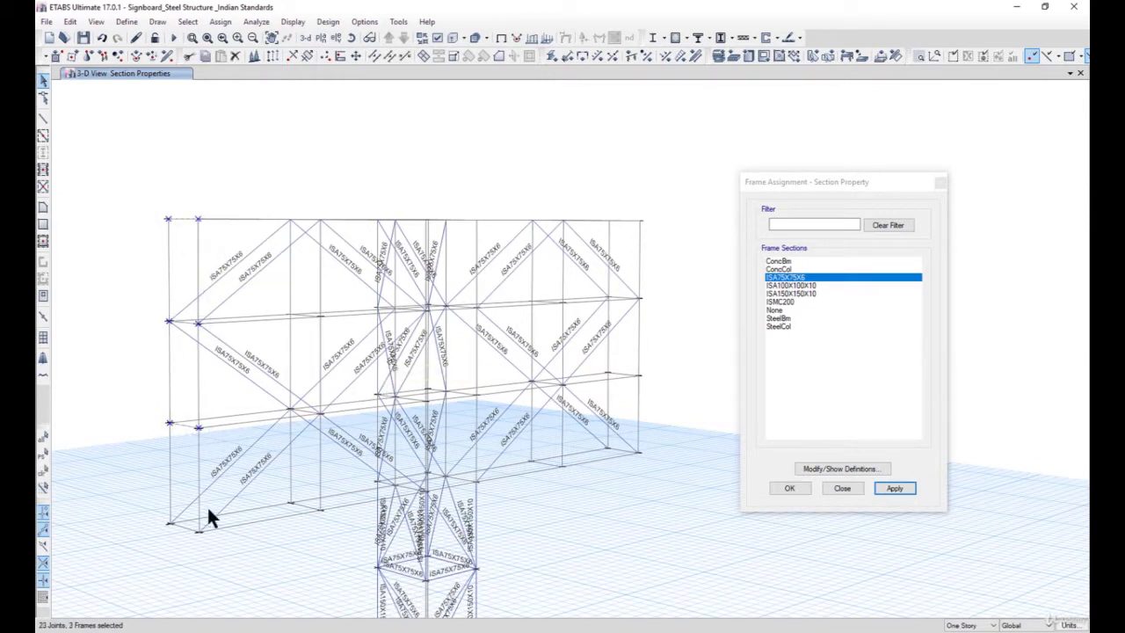
{"action": "left_click_drag", "start_coordinate": [154, 520], "coordinate": [268, 549]}
{"action": "left_click_drag", "start_coordinate": [279, 493], "coordinate": [337, 532]}
{"action": "left_click_drag", "start_coordinate": [265, 401], "coordinate": [336, 423]}
{"action": "left_click_drag", "start_coordinate": [268, 294], "coordinate": [331, 336]}
{"action": "left_click_drag", "start_coordinate": [280, 200], "coordinate": [331, 226]}
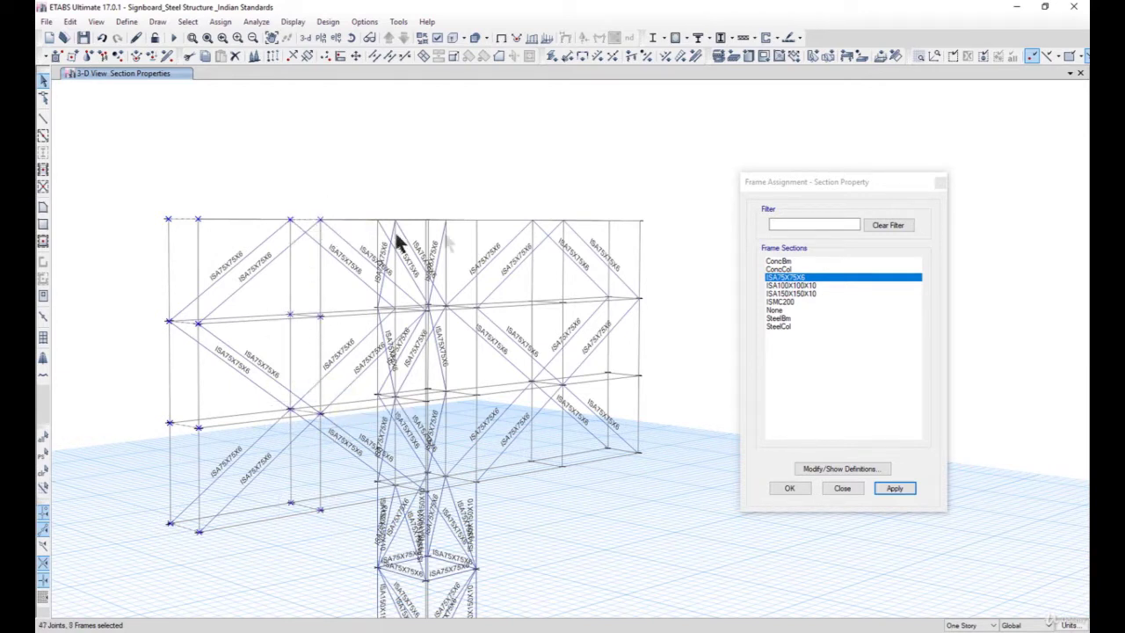
- Add the short front-to-back cross members at the signboard's right end and right intermediate frame to the selection, on all levels
{"action": "left_click_drag", "start_coordinate": [516, 202], "coordinate": [570, 222]}
{"action": "middle_click_drag", "start_coordinate": [615, 350], "coordinate": [572, 400], "text": "shift"}
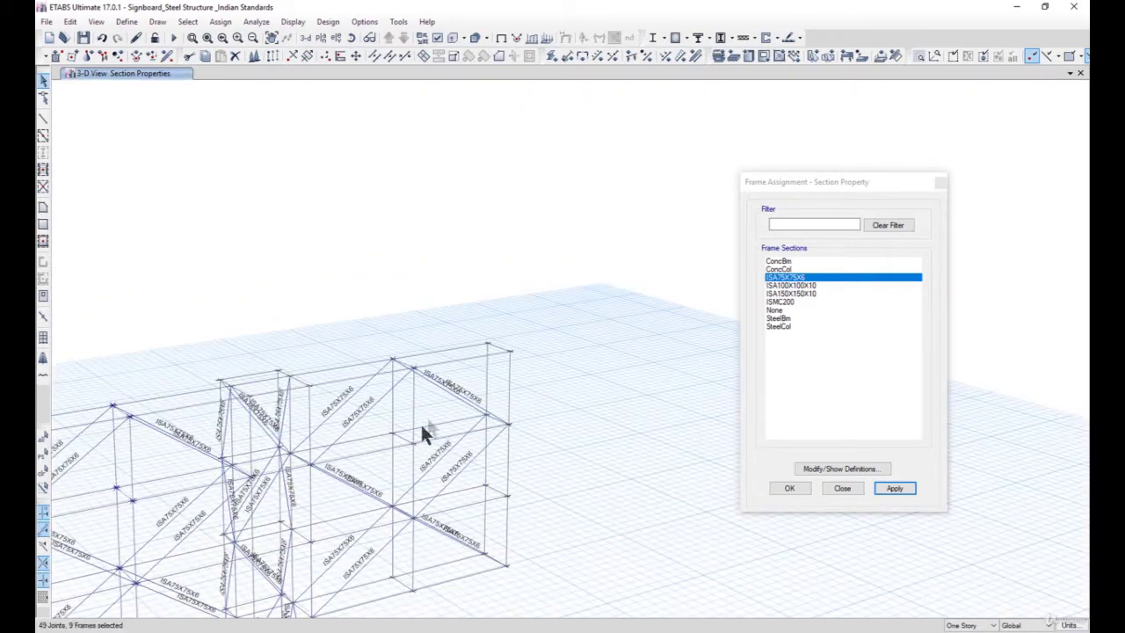
{"action": "left_click", "coordinate": [299, 377]}
{"action": "left_click", "coordinate": [237, 386]}
{"action": "left_click", "coordinate": [523, 361]}
{"action": "left_click_drag", "start_coordinate": [459, 406], "coordinate": [530, 512]}
{"action": "left_click_drag", "start_coordinate": [475, 537], "coordinate": [526, 591]}
{"action": "left_click_drag", "start_coordinate": [379, 570], "coordinate": [441, 611]}
{"action": "left_click_drag", "start_coordinate": [381, 485], "coordinate": [426, 530]}
{"action": "left_click_drag", "start_coordinate": [382, 422], "coordinate": [422, 456]}
{"action": "middle_click_drag", "start_coordinate": [445, 459], "coordinate": [581, 399]}
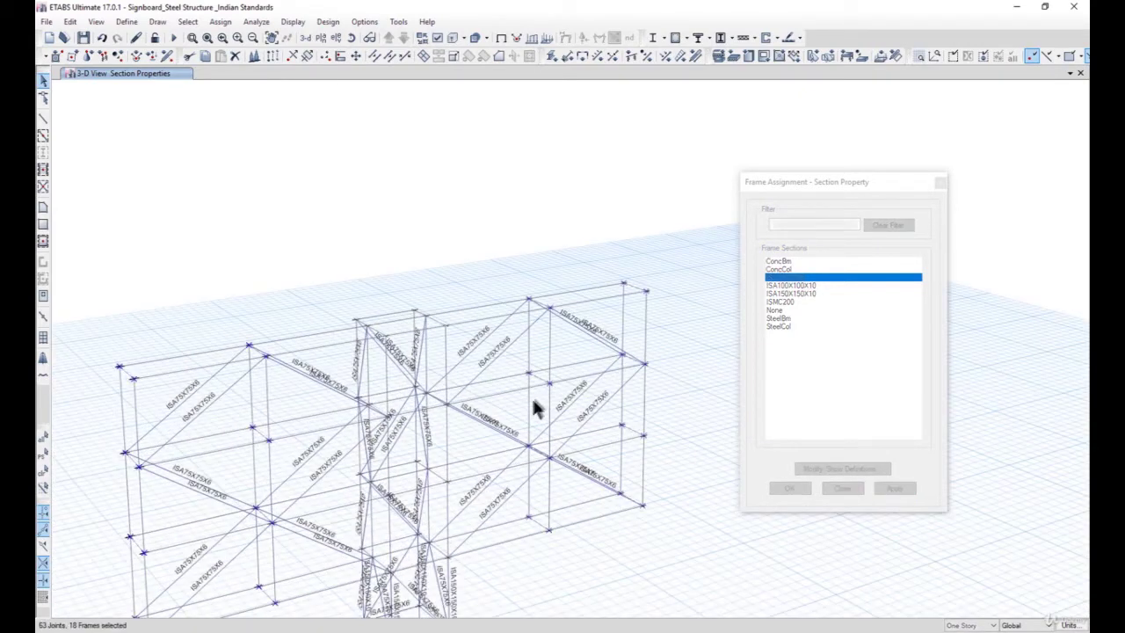
- Add the front-to-back cross members on the right side of the tower, within the signboard's height, to the selection
{"action": "scroll", "coordinate": [445, 405], "scroll_direction": "up", "scroll_amount": 3}
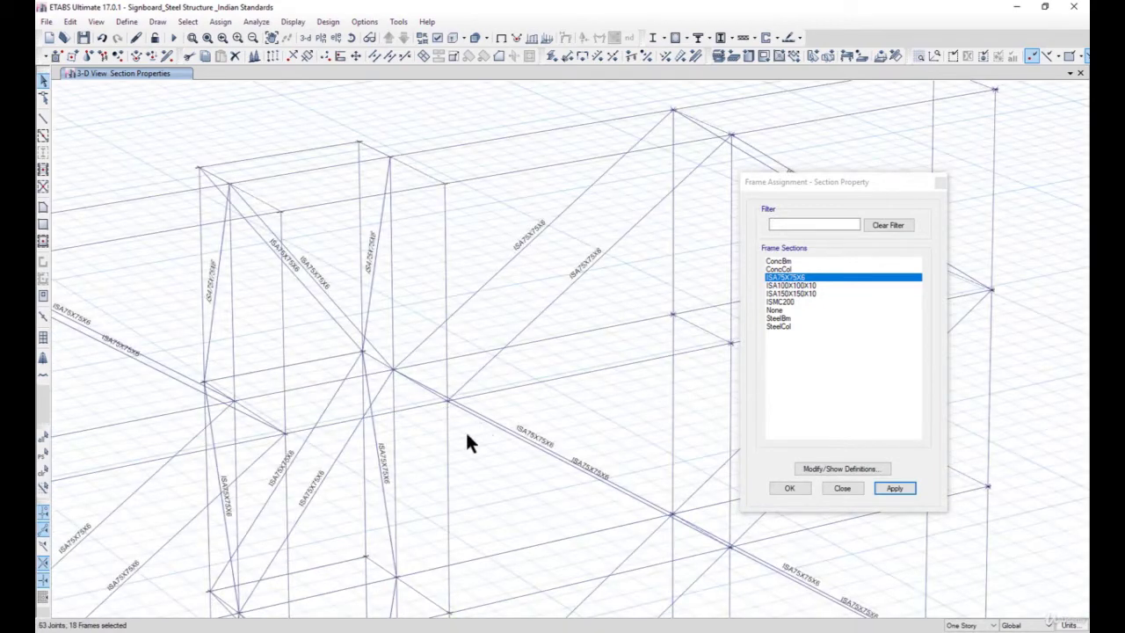
{"action": "middle_click_drag", "start_coordinate": [465, 431], "coordinate": [413, 449]}
{"action": "middle_click_drag", "start_coordinate": [257, 449], "coordinate": [678, 386]}
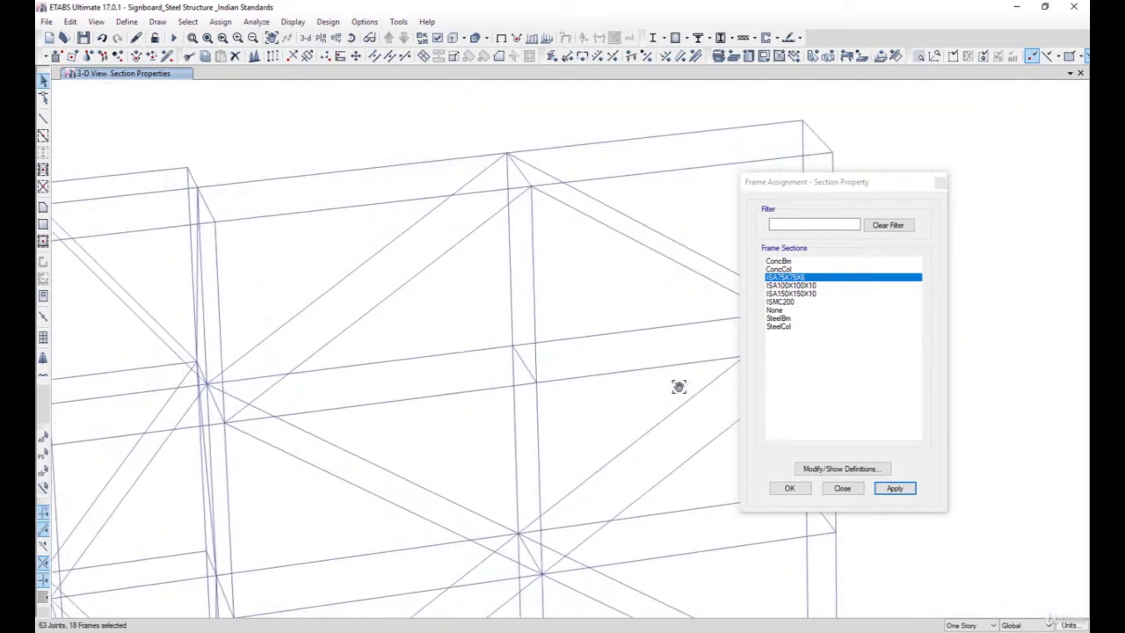
{"action": "left_click", "coordinate": [214, 403]}
{"action": "scroll", "coordinate": [316, 317], "scroll_direction": "down", "scroll_amount": 6}
{"action": "scroll", "coordinate": [302, 367], "scroll_direction": "up", "scroll_amount": 4}
{"action": "scroll", "coordinate": [300, 356], "scroll_direction": "up", "scroll_amount": 3}
{"action": "left_click_drag", "start_coordinate": [267, 285], "coordinate": [347, 394]}
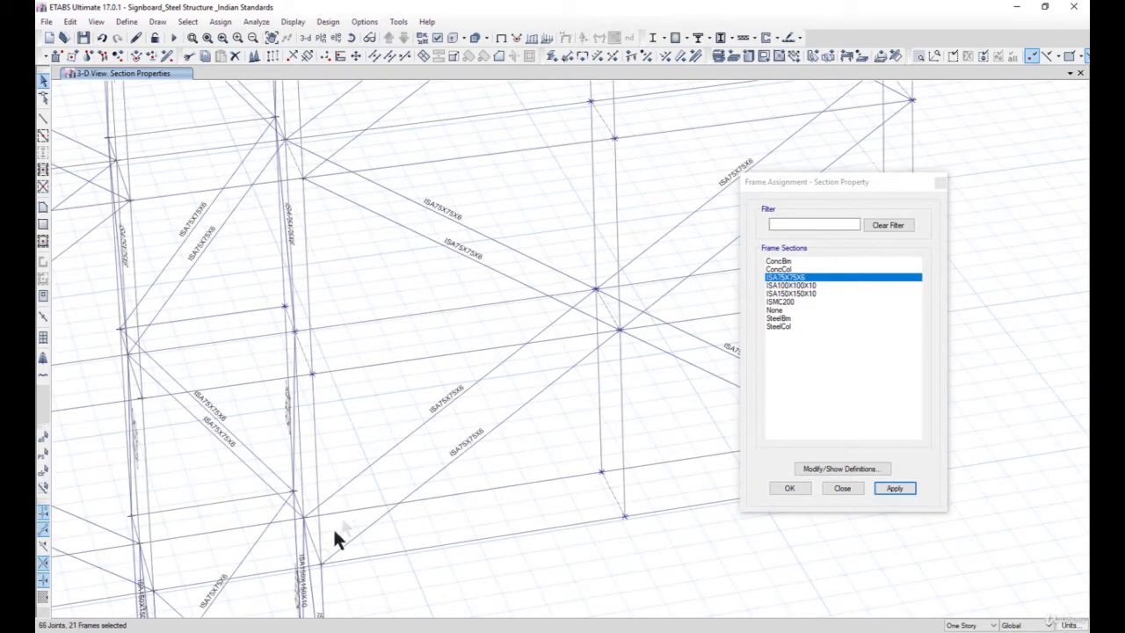
{"action": "left_click_drag", "start_coordinate": [278, 463], "coordinate": [352, 567]}
{"action": "scroll", "coordinate": [389, 490], "scroll_direction": "down", "scroll_amount": 5}
{"action": "scroll", "coordinate": [359, 519], "scroll_direction": "up", "scroll_amount": 7}
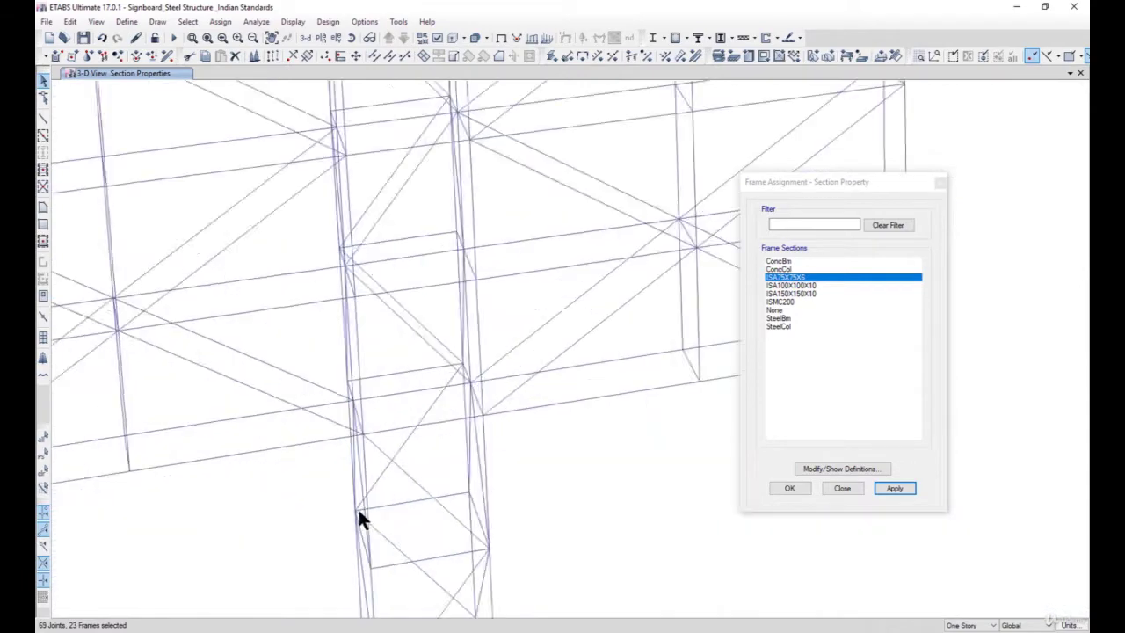
- Add the cross members on the tower's left side within the signboard and assign ISA75X75X6 to all selected members
{"action": "scroll", "coordinate": [363, 460], "scroll_direction": "down", "scroll_amount": 4}
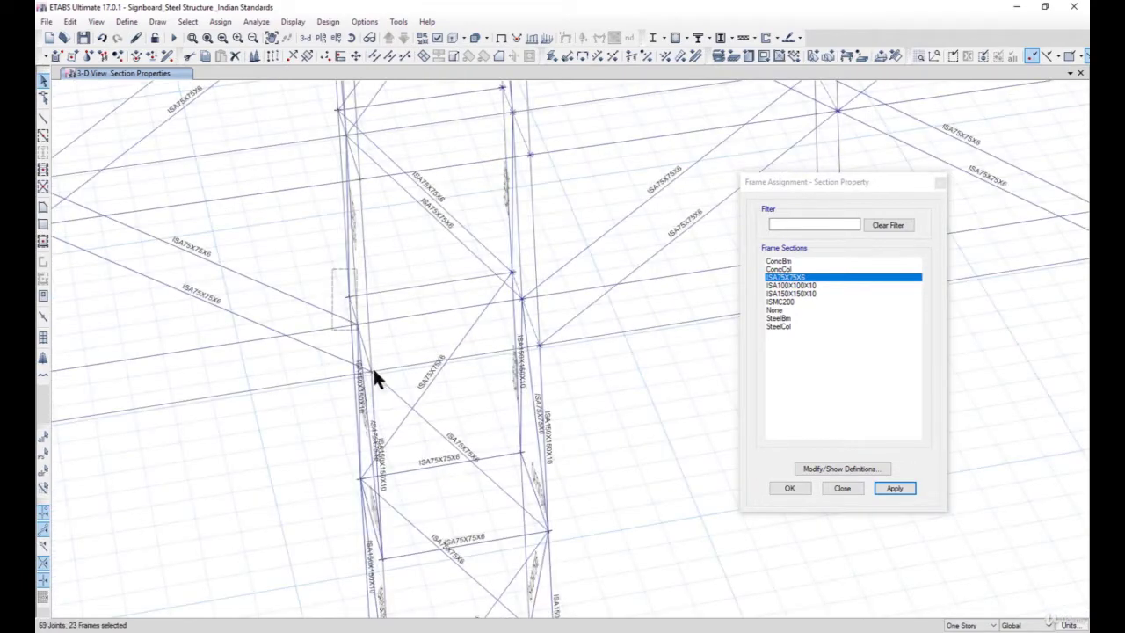
{"action": "middle_click_drag", "start_coordinate": [383, 317], "coordinate": [406, 494]}
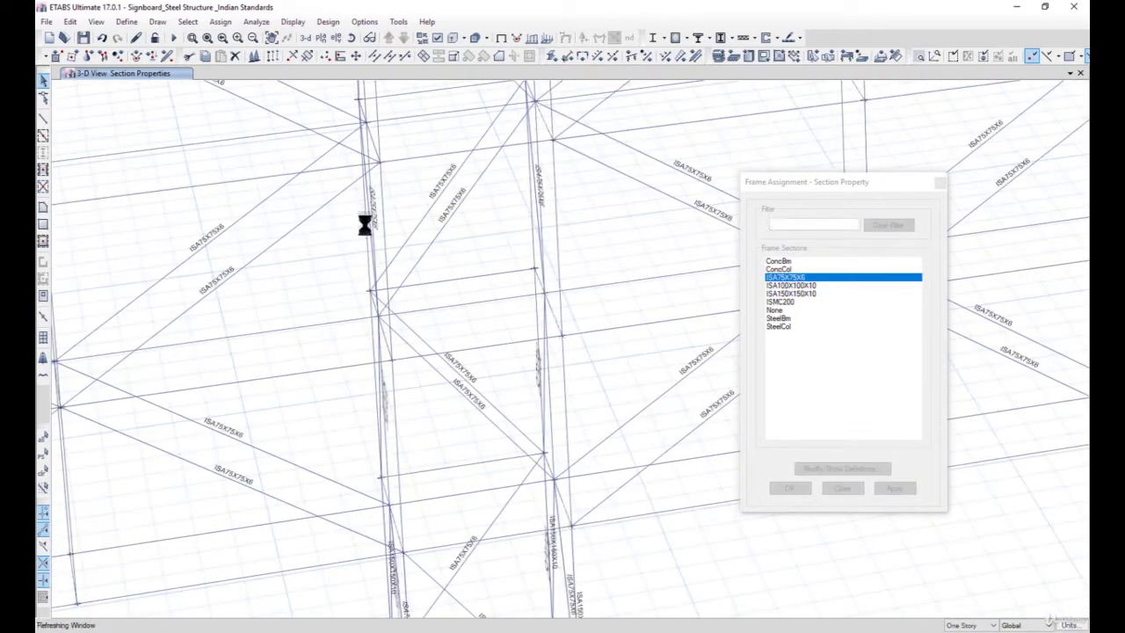
{"action": "middle_click_drag", "start_coordinate": [381, 225], "coordinate": [406, 390]}
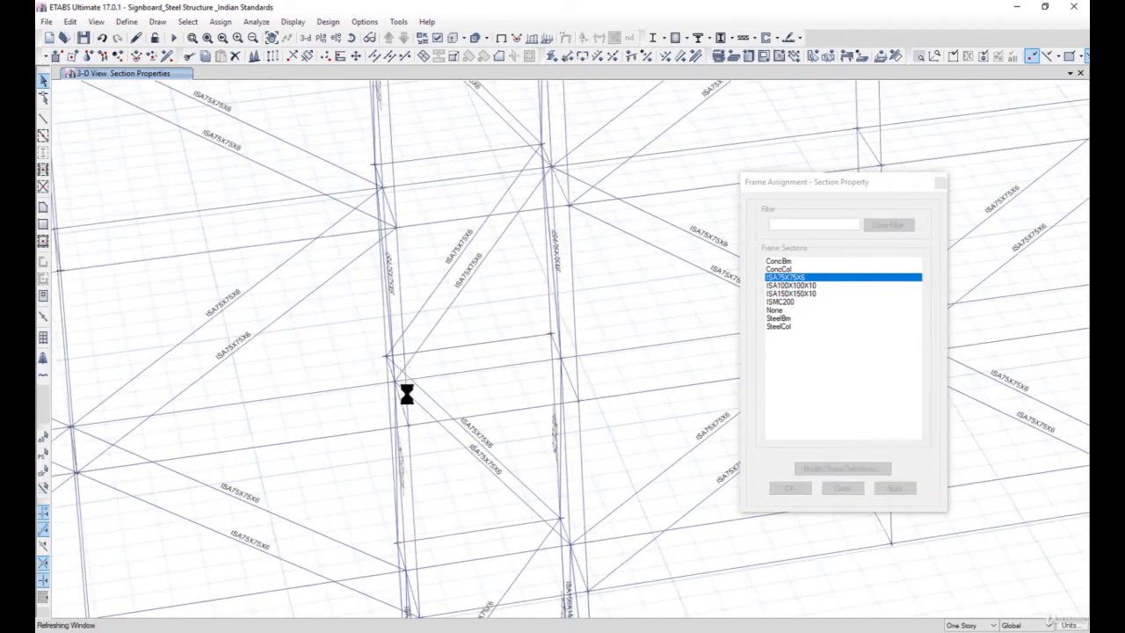
{"action": "middle_click_drag", "start_coordinate": [457, 361], "coordinate": [468, 358], "text": "shift"}
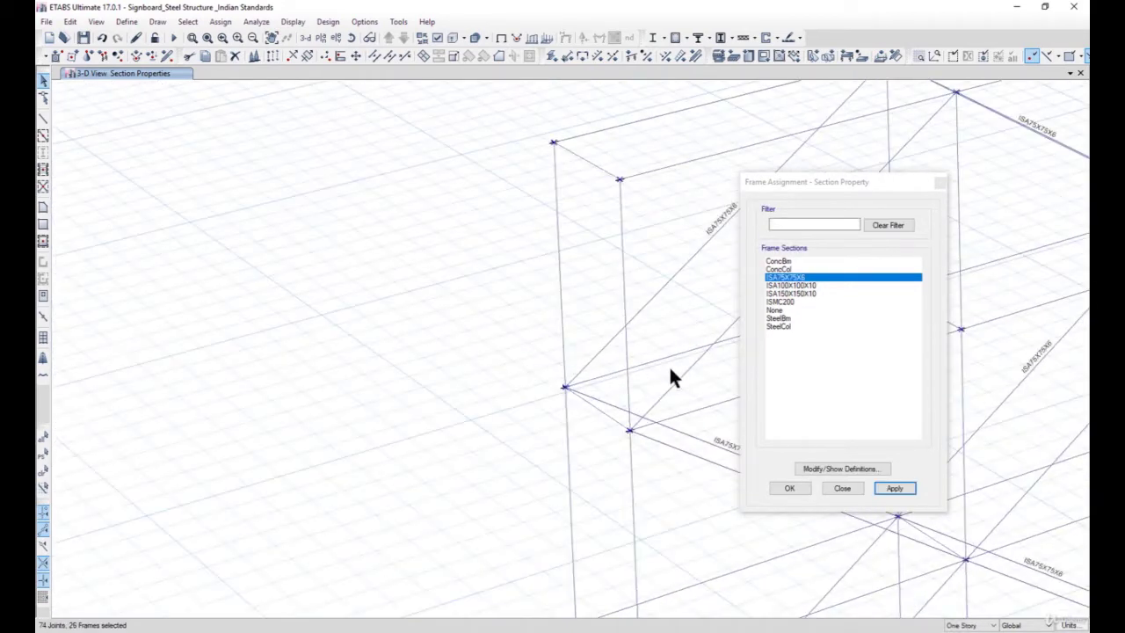
{"action": "middle_click_drag", "start_coordinate": [668, 365], "coordinate": [485, 398]}
{"action": "middle_click_drag", "start_coordinate": [677, 401], "coordinate": [507, 420]}
{"action": "middle_click_drag", "start_coordinate": [638, 407], "coordinate": [421, 439]}
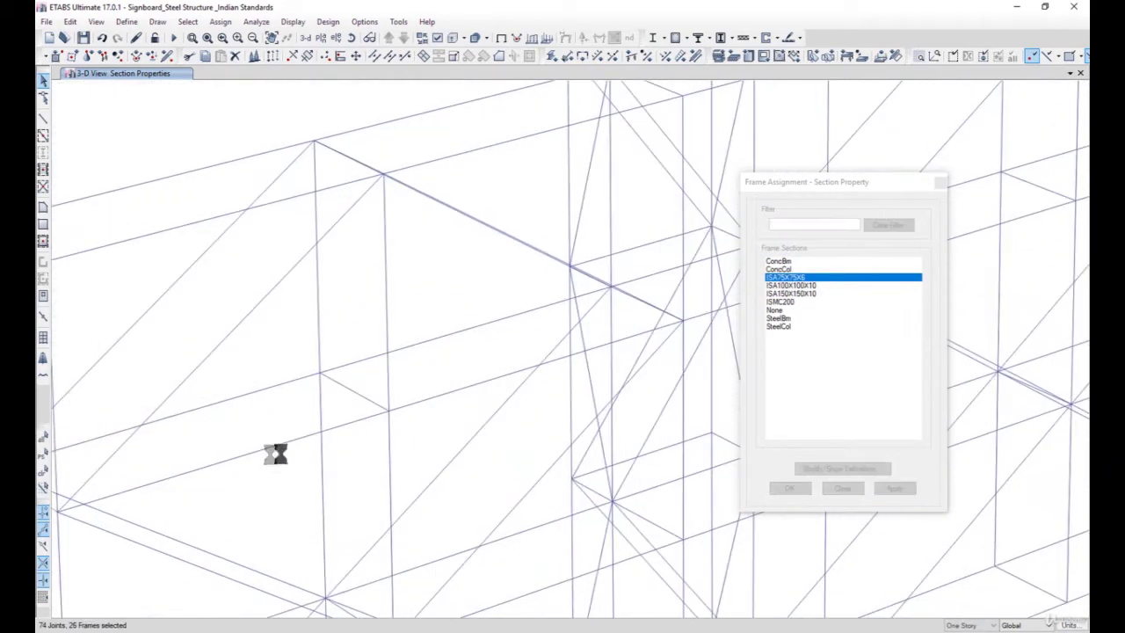
{"action": "left_click", "coordinate": [571, 266]}
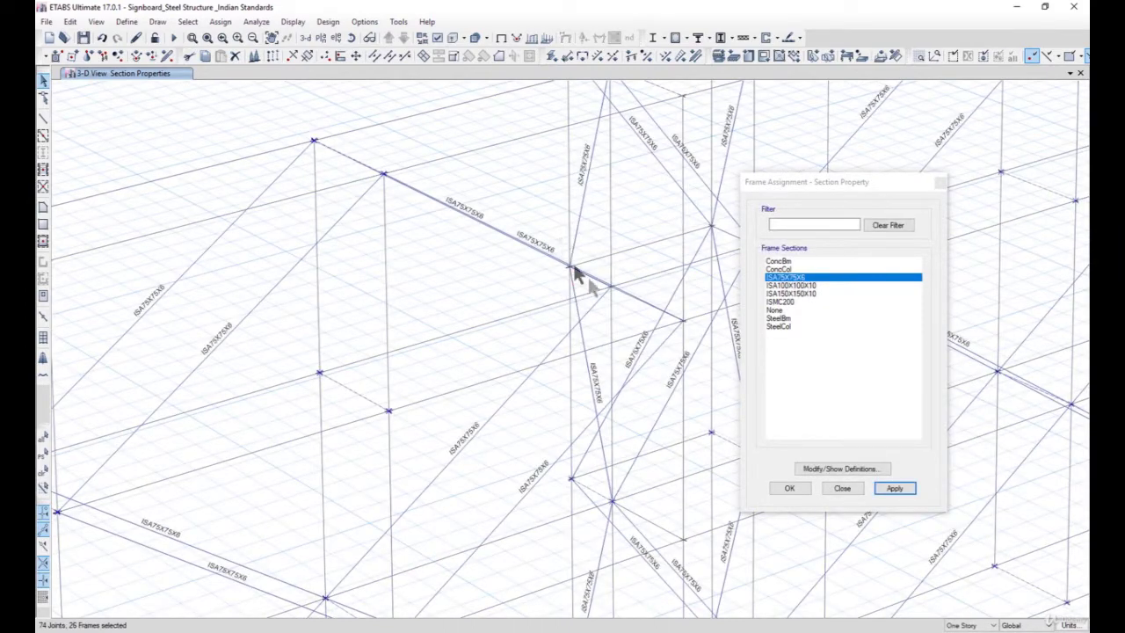
{"action": "middle_click_drag", "start_coordinate": [620, 262], "coordinate": [520, 407]}
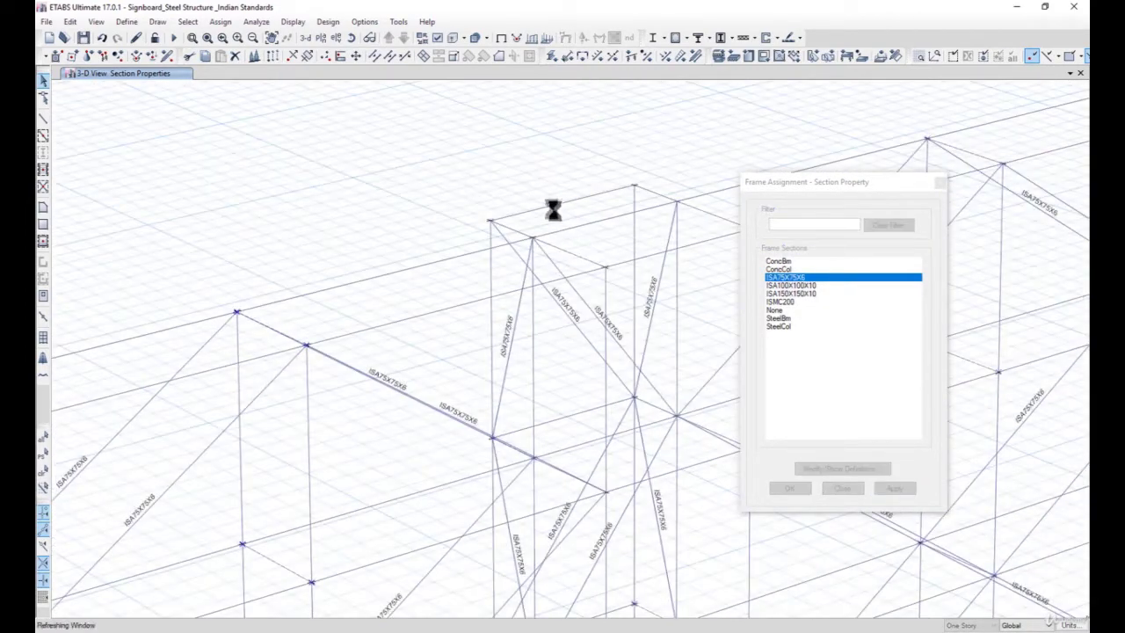
{"action": "left_click", "coordinate": [605, 219]}
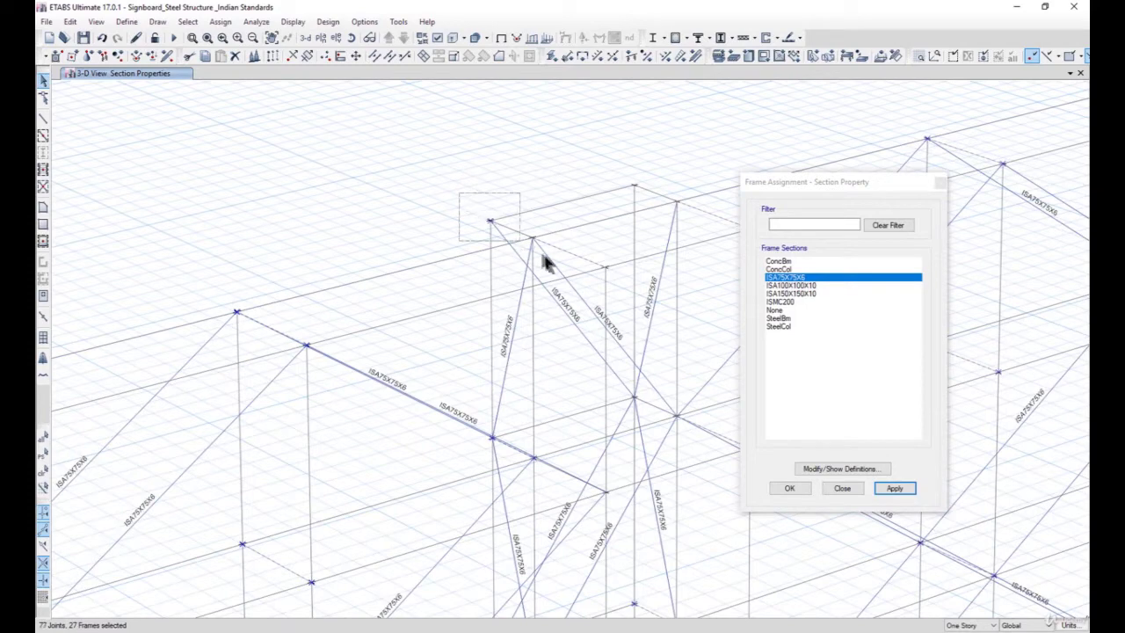
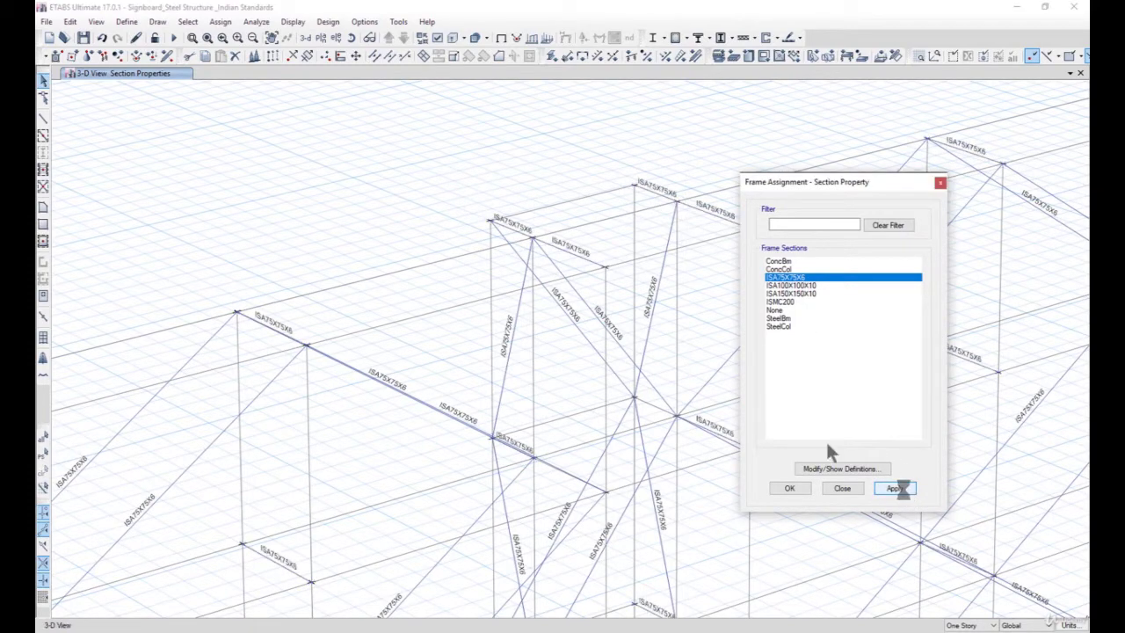
- Assign the ISA100X100X10 section to the verticals and the upper two levels of longitudinal horizontals on the signboard left of the tower
{"action": "scroll", "coordinate": [400, 248], "scroll_direction": "down", "scroll_amount": 5}
{"action": "left_click_drag", "start_coordinate": [257, 255], "coordinate": [268, 356]}
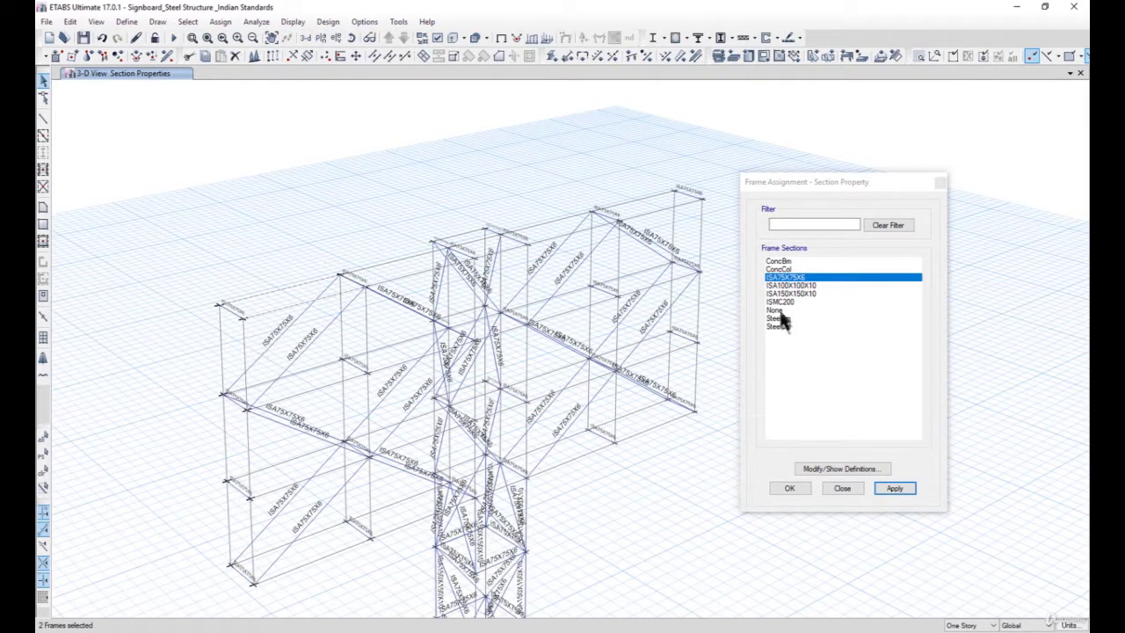
{"action": "left_click", "coordinate": [794, 286]}
{"action": "left_click", "coordinate": [404, 243]}
{"action": "left_click_drag", "start_coordinate": [313, 350], "coordinate": [313, 348]}
{"action": "left_click_drag", "start_coordinate": [387, 375], "coordinate": [376, 327]}
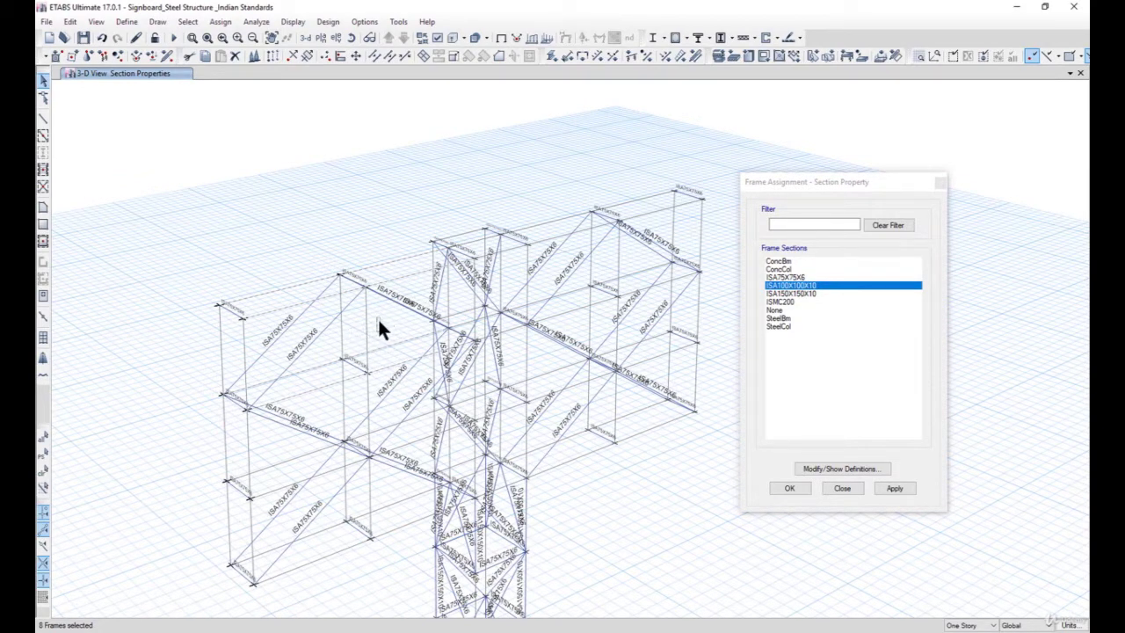
{"action": "left_click", "coordinate": [333, 340]}
{"action": "left_click_drag", "start_coordinate": [250, 334], "coordinate": [187, 356]}
{"action": "left_click_drag", "start_coordinate": [258, 432], "coordinate": [191, 443]}
{"action": "left_click_drag", "start_coordinate": [343, 400], "coordinate": [339, 396]}
{"action": "left_click_drag", "start_coordinate": [346, 506], "coordinate": [340, 501]}
{"action": "left_click_drag", "start_coordinate": [249, 524], "coordinate": [221, 521]}
{"action": "left_click", "coordinate": [896, 486]}
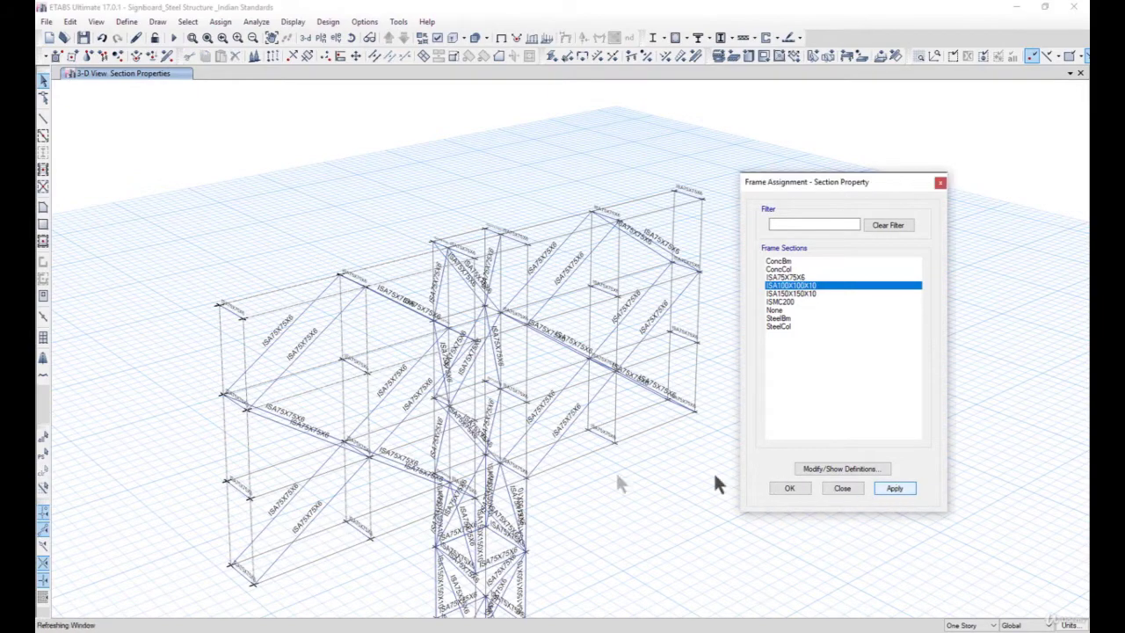
- Assign the ISA100X100X10 section to the end and intermediate verticals of the signboard right of the tower
{"action": "scroll", "coordinate": [547, 442], "scroll_direction": "up", "scroll_amount": 6}
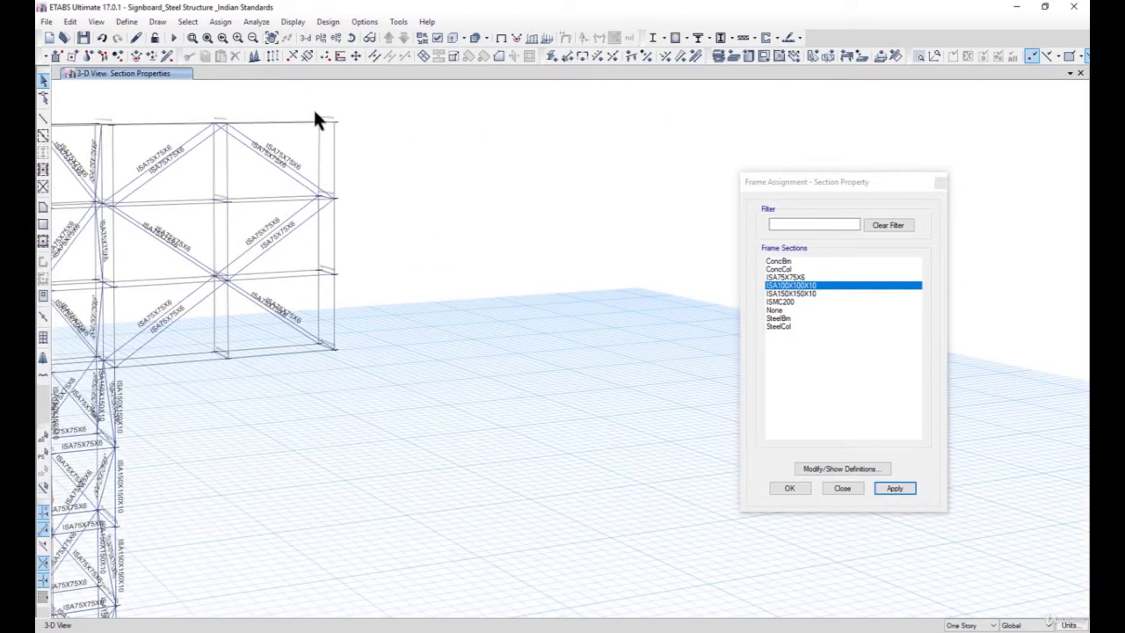
{"action": "left_click_drag", "start_coordinate": [346, 165], "coordinate": [307, 138]}
{"action": "left_click_drag", "start_coordinate": [372, 247], "coordinate": [310, 230]}
{"action": "left_click_drag", "start_coordinate": [352, 303], "coordinate": [306, 290]}
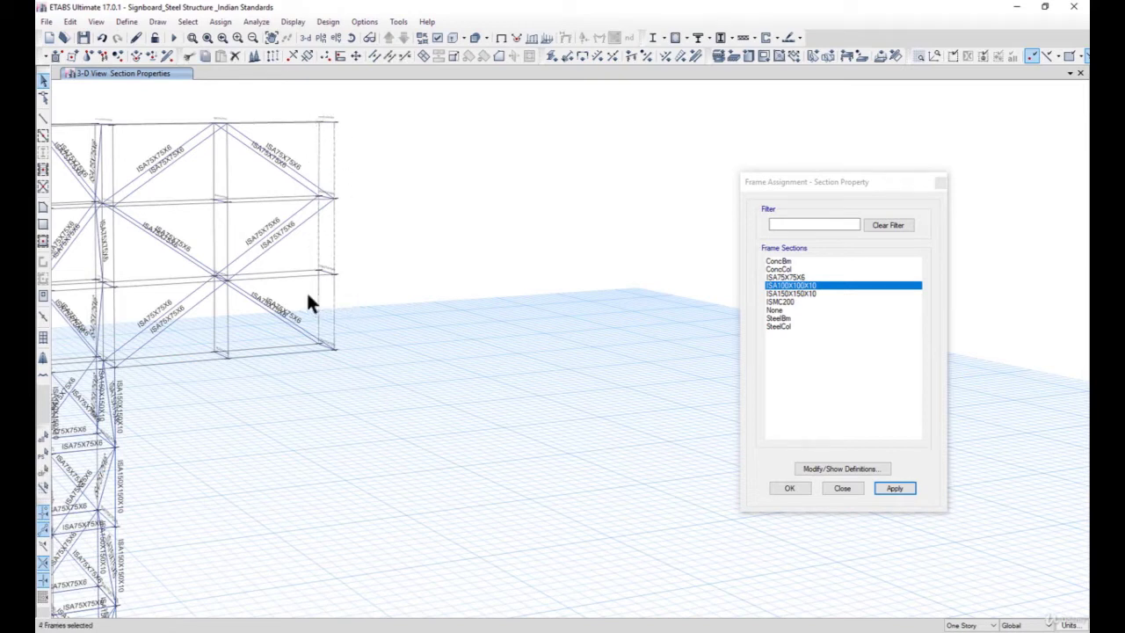
{"action": "left_click_drag", "start_coordinate": [202, 214], "coordinate": [200, 213]}
{"action": "left_click_drag", "start_coordinate": [240, 180], "coordinate": [193, 158]}
{"action": "left_click", "coordinate": [894, 489]}
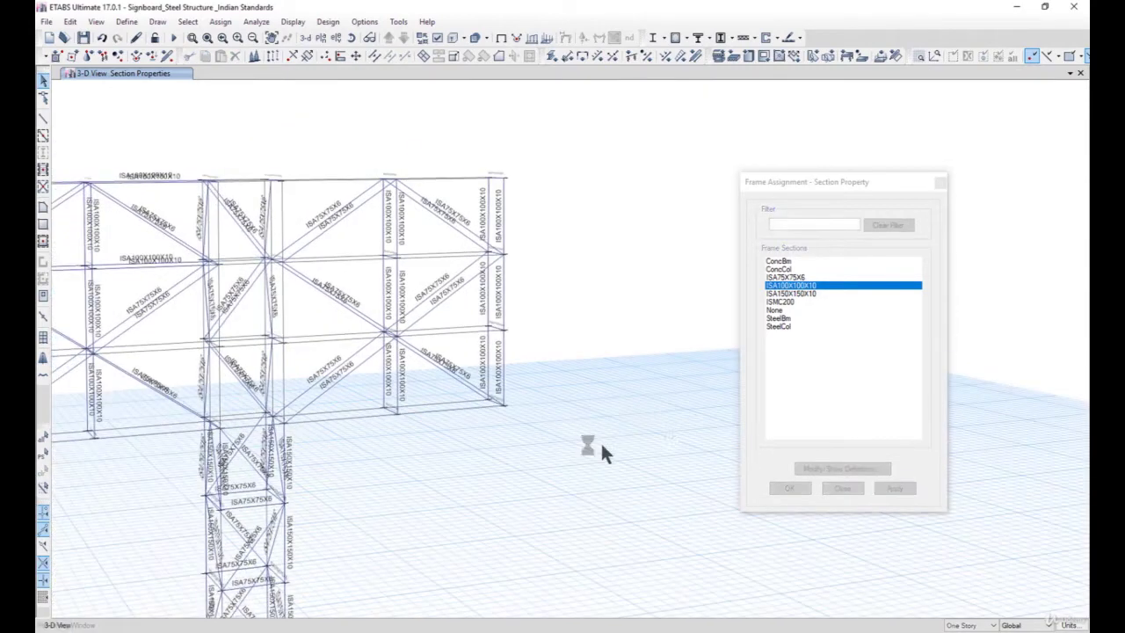
- Assign the ISA150X150X10 section to the signboard's longitudinal horizontals at all four levels, on both sides of the tower
{"action": "left_click", "coordinate": [790, 292]}
{"action": "left_click", "coordinate": [419, 402]}
{"action": "left_click_drag", "start_coordinate": [314, 352], "coordinate": [306, 309]}
{"action": "left_click_drag", "start_coordinate": [367, 269], "coordinate": [327, 230]}
{"action": "left_click", "coordinate": [463, 200]}
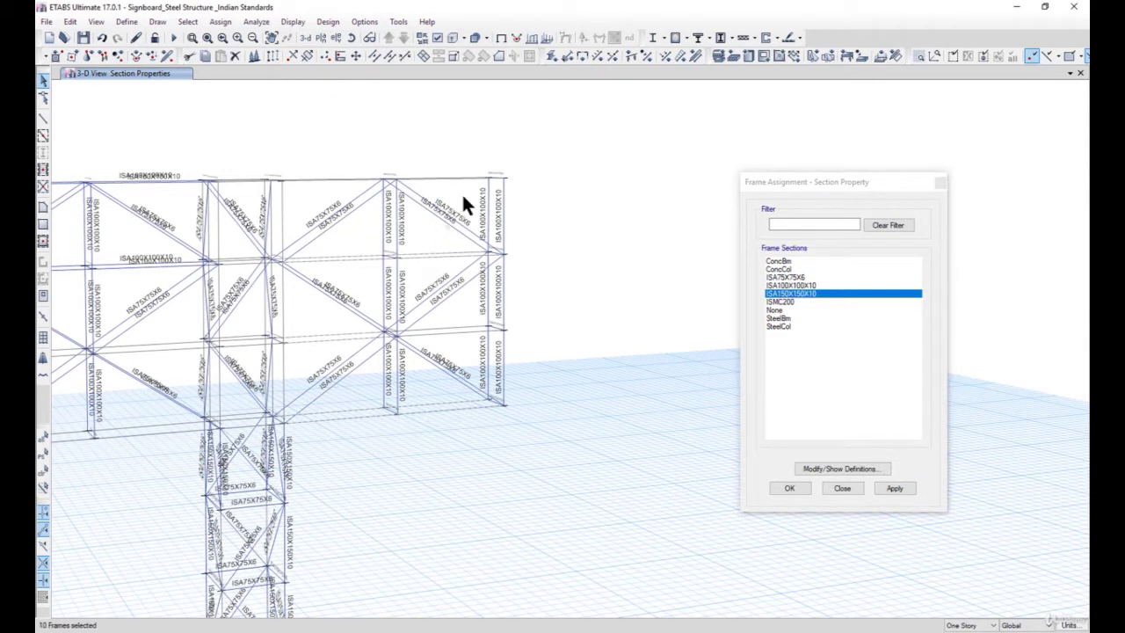
{"action": "left_click", "coordinate": [338, 200]}
{"action": "middle_click_drag", "start_coordinate": [339, 371], "coordinate": [497, 407]}
{"action": "left_click", "coordinate": [385, 230]}
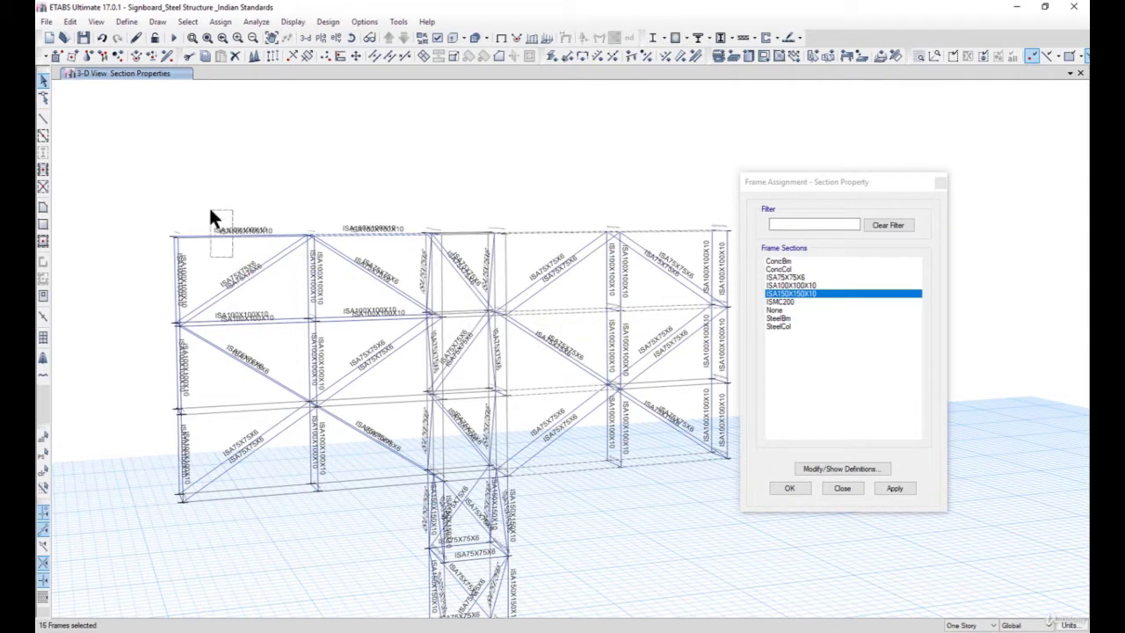
{"action": "left_click", "coordinate": [297, 317]}
{"action": "left_click", "coordinate": [236, 428]}
{"action": "left_click", "coordinate": [351, 456]}
{"action": "left_click", "coordinate": [896, 491]}
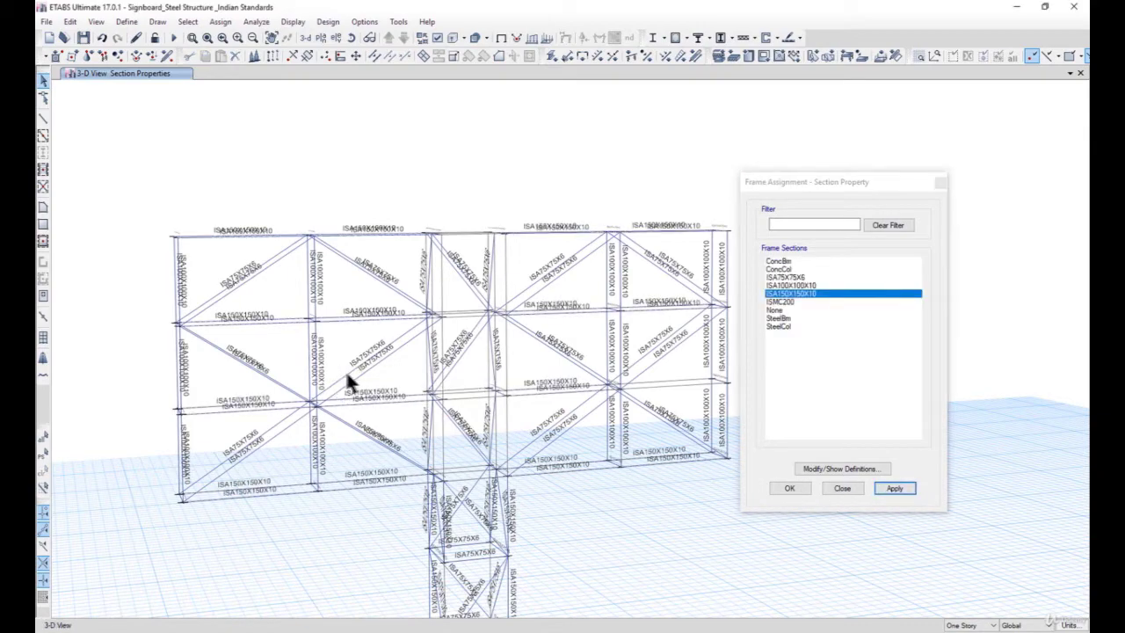
- Assign the ISA75X75X6 section to the three longitudinal horizontals within the tower at the signboard's bottom level
{"action": "scroll", "coordinate": [482, 474], "scroll_direction": "up", "scroll_amount": 3}
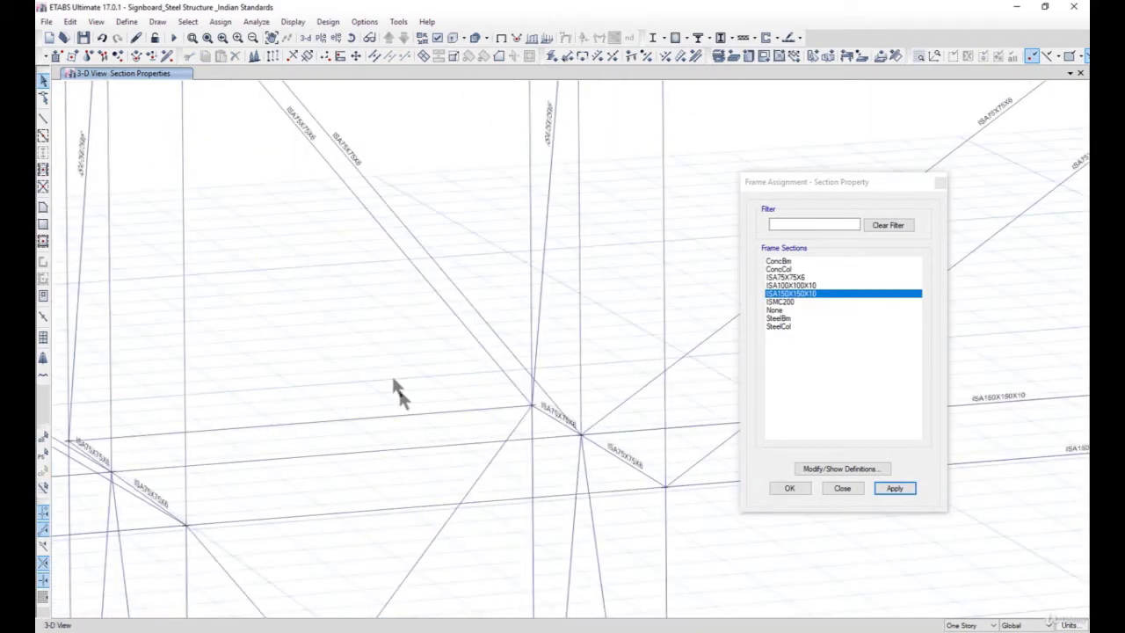
{"action": "scroll", "coordinate": [385, 349], "scroll_direction": "down", "scroll_amount": 3}
{"action": "scroll", "coordinate": [384, 377], "scroll_direction": "up", "scroll_amount": 4}
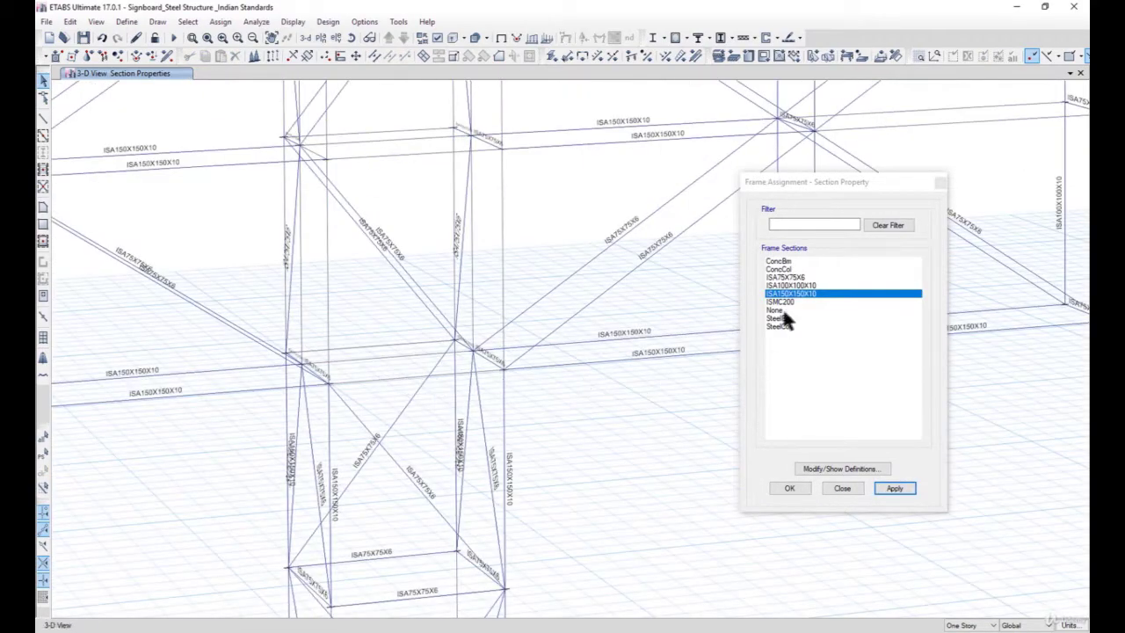
{"action": "left_click", "coordinate": [795, 277]}
{"action": "left_click", "coordinate": [384, 378]}
{"action": "left_click", "coordinate": [380, 359]}
{"action": "left_click", "coordinate": [380, 345]}
{"action": "left_click", "coordinate": [893, 489]}
- Assign the ISA75X75X6 section to the longitudinal horizontals within the tower at the signboard's upper three levels
{"action": "scroll", "coordinate": [378, 325], "scroll_direction": "up", "scroll_amount": 3}
{"action": "scroll", "coordinate": [371, 518], "scroll_direction": "down", "scroll_amount": 3}
{"action": "middle_click_drag", "start_coordinate": [400, 171], "coordinate": [407, 245]}
{"action": "middle_click_drag", "start_coordinate": [381, 86], "coordinate": [381, 205]}
{"action": "left_click_drag", "start_coordinate": [414, 265], "coordinate": [428, 314]}
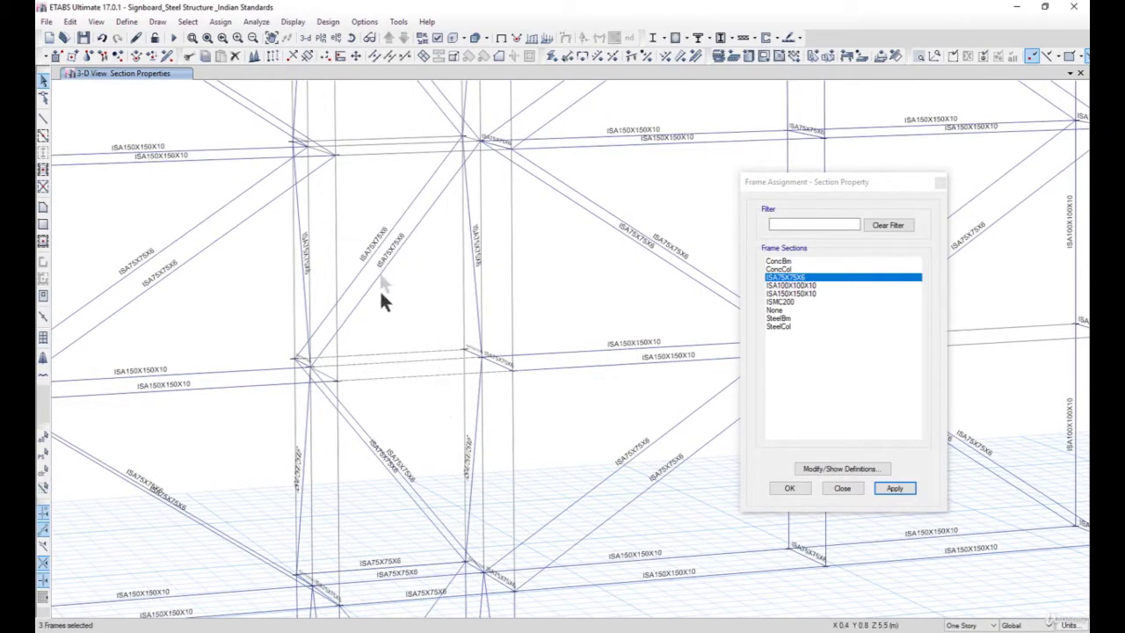
{"action": "scroll", "coordinate": [381, 296], "scroll_direction": "up", "scroll_amount": 3}
{"action": "scroll", "coordinate": [374, 288], "scroll_direction": "down", "scroll_amount": 3}
{"action": "left_click_drag", "start_coordinate": [377, 255], "coordinate": [356, 180]}
{"action": "middle_click_drag", "start_coordinate": [384, 161], "coordinate": [406, 409]}
{"action": "left_click_drag", "start_coordinate": [428, 274], "coordinate": [391, 199]}
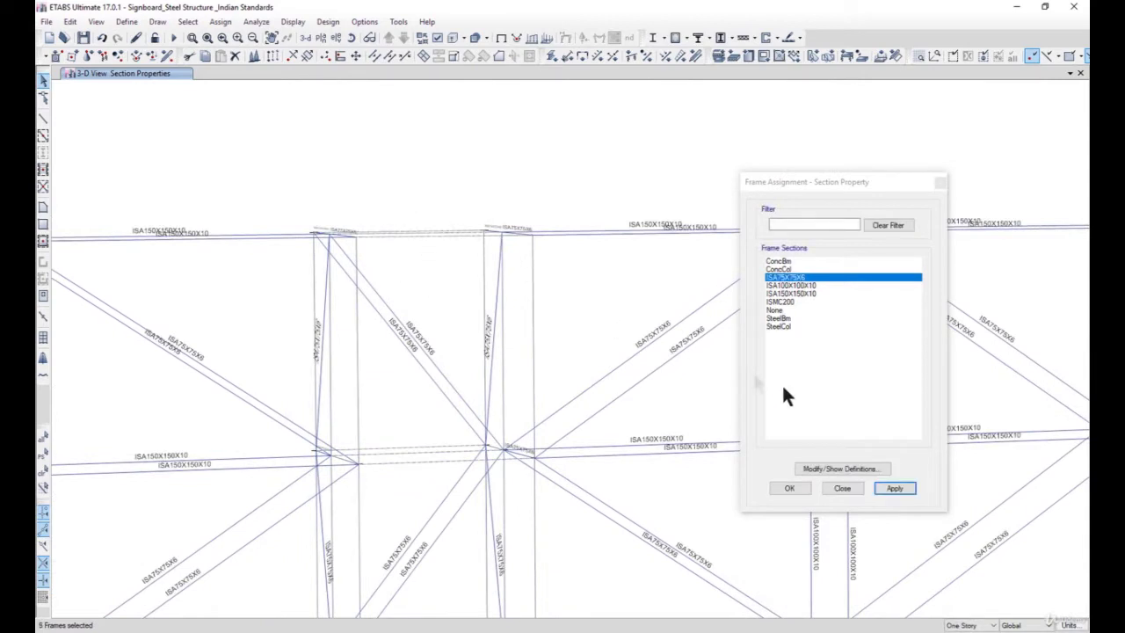
{"action": "left_click", "coordinate": [894, 489]}
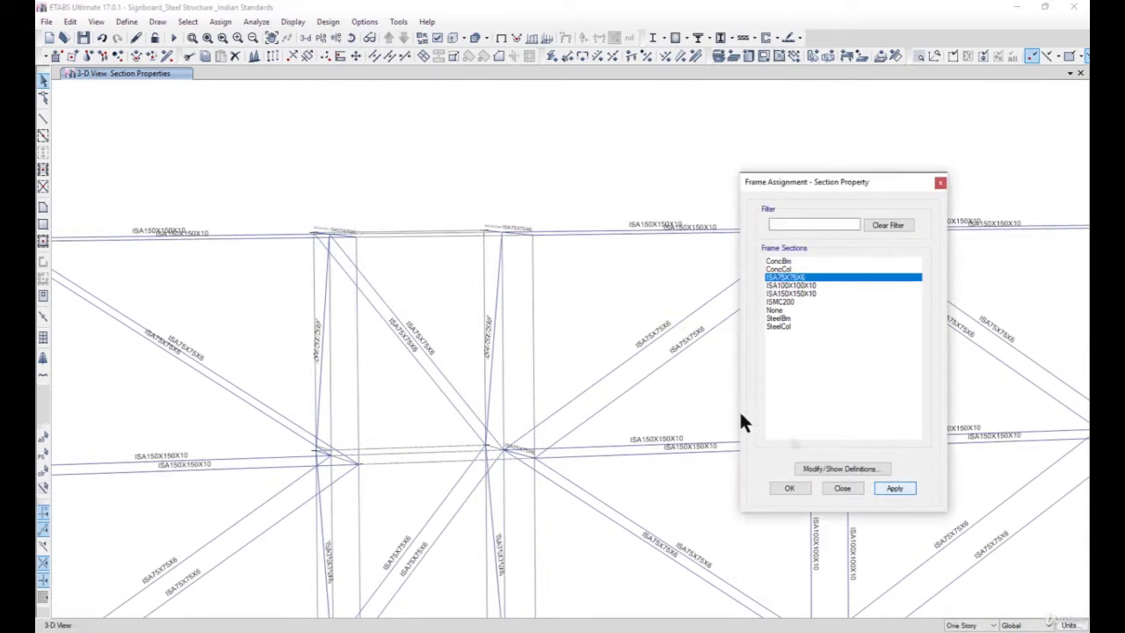
- Restore the default 3-D view and examine the whole tower and signboard structure
{"action": "left_click", "coordinate": [305, 38]}
{"action": "scroll", "coordinate": [647, 417], "scroll_direction": "down", "scroll_amount": 5}
{"action": "middle_click_drag", "start_coordinate": [646, 417], "coordinate": [426, 294]}
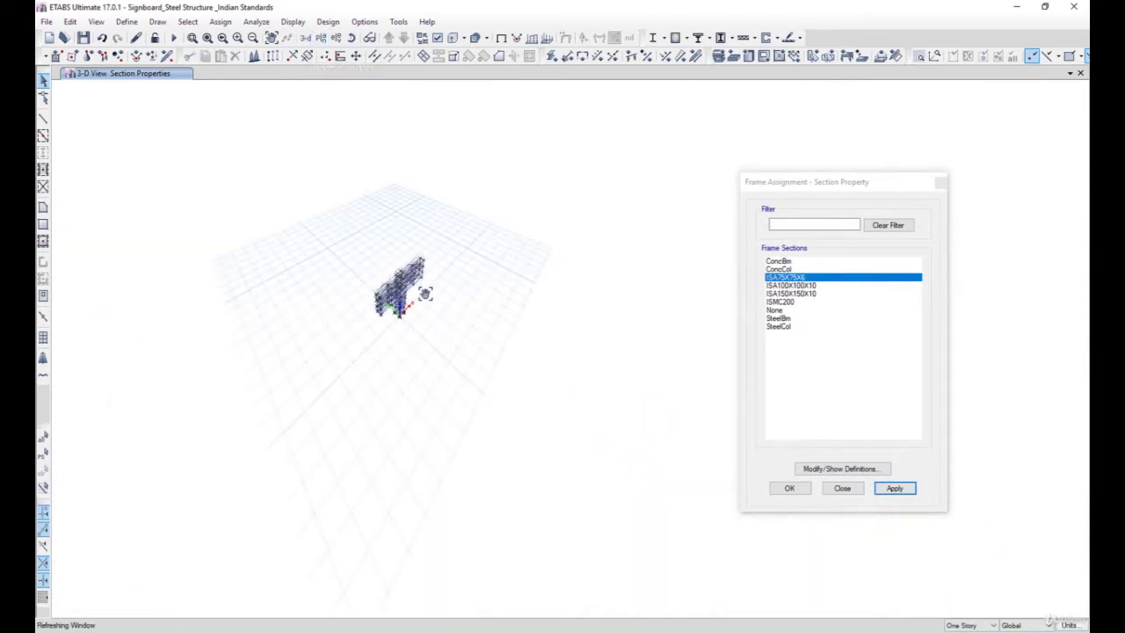
{"action": "scroll", "coordinate": [407, 296], "scroll_direction": "up", "scroll_amount": 5}
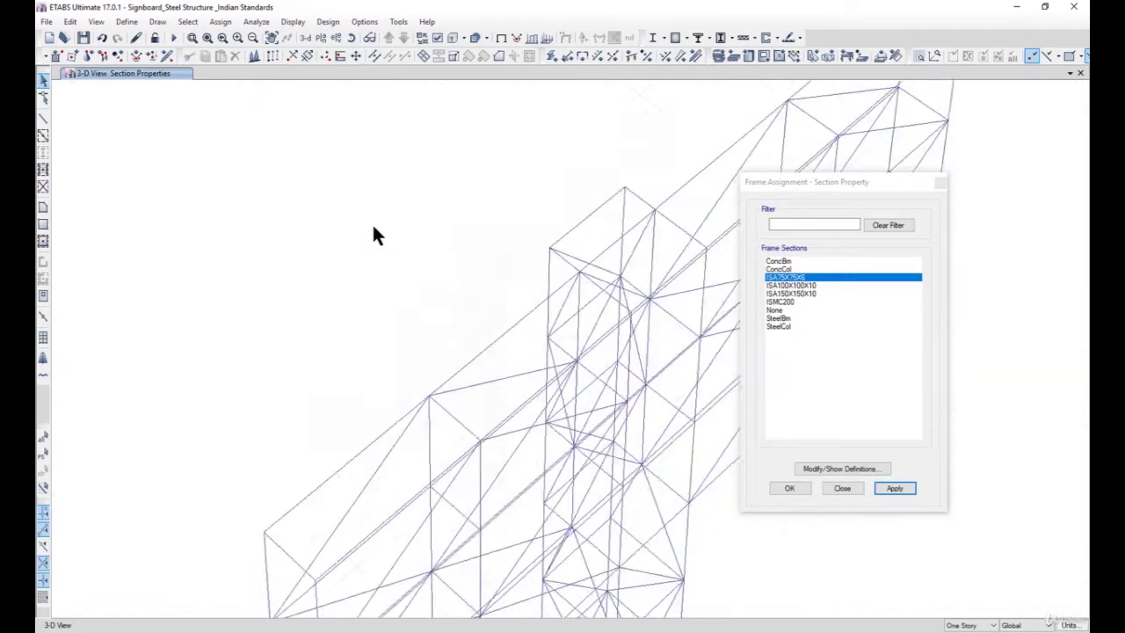
{"action": "scroll", "coordinate": [371, 224], "scroll_direction": "down", "scroll_amount": 3}
{"action": "scroll", "coordinate": [502, 346], "scroll_direction": "up", "scroll_amount": 3}
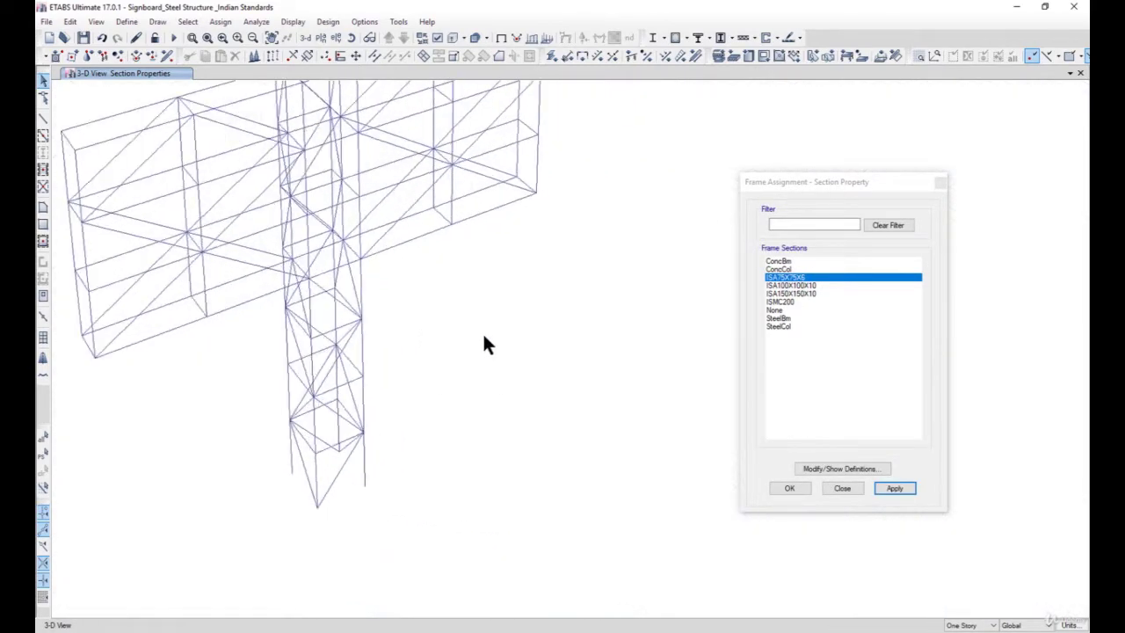
{"action": "scroll", "coordinate": [406, 274], "scroll_direction": "down", "scroll_amount": 5}
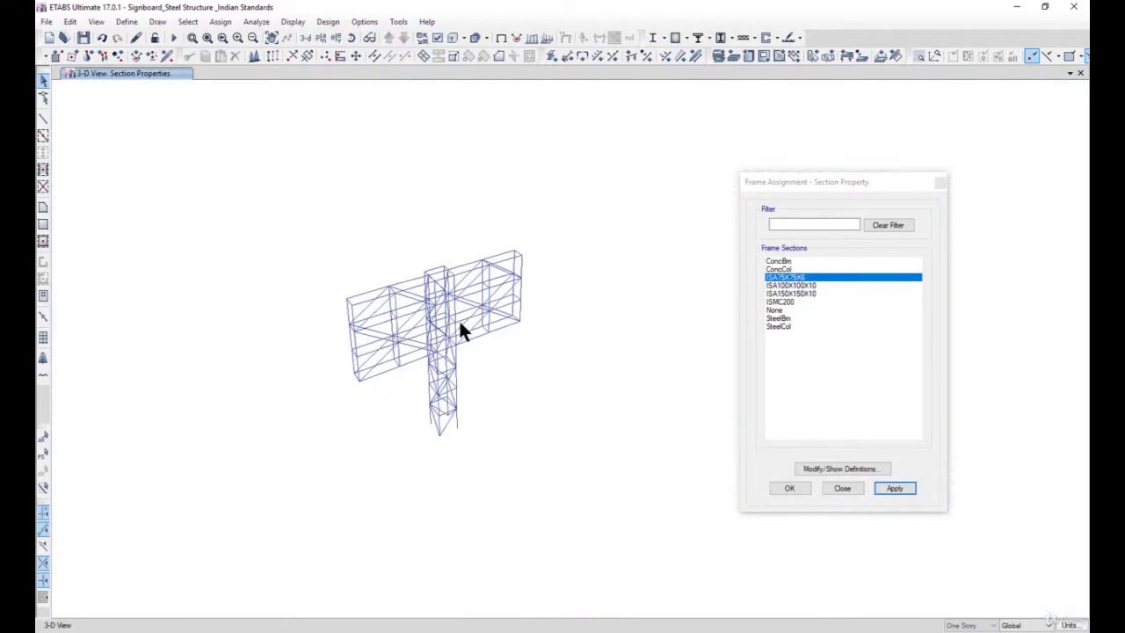
- Select all frame members whose section property is None across the whole structure
{"action": "left_click", "coordinate": [856, 489]}
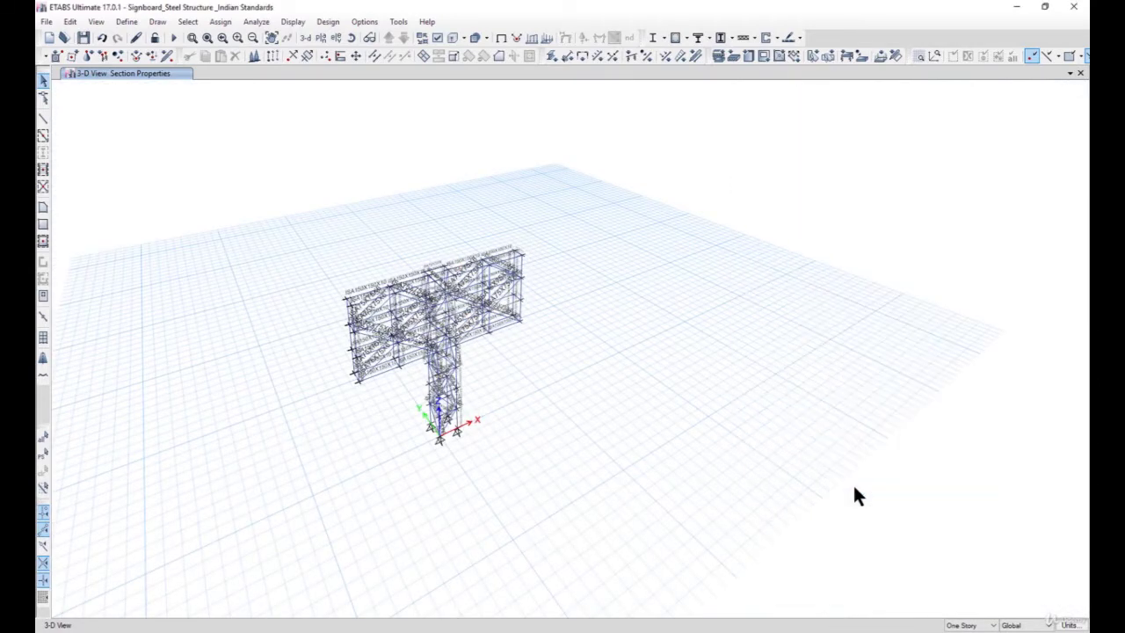
{"action": "left_click", "coordinate": [189, 22]}
{"action": "mouse_move", "coordinate": [225, 38]}
{"action": "mouse_move", "coordinate": [413, 167]}
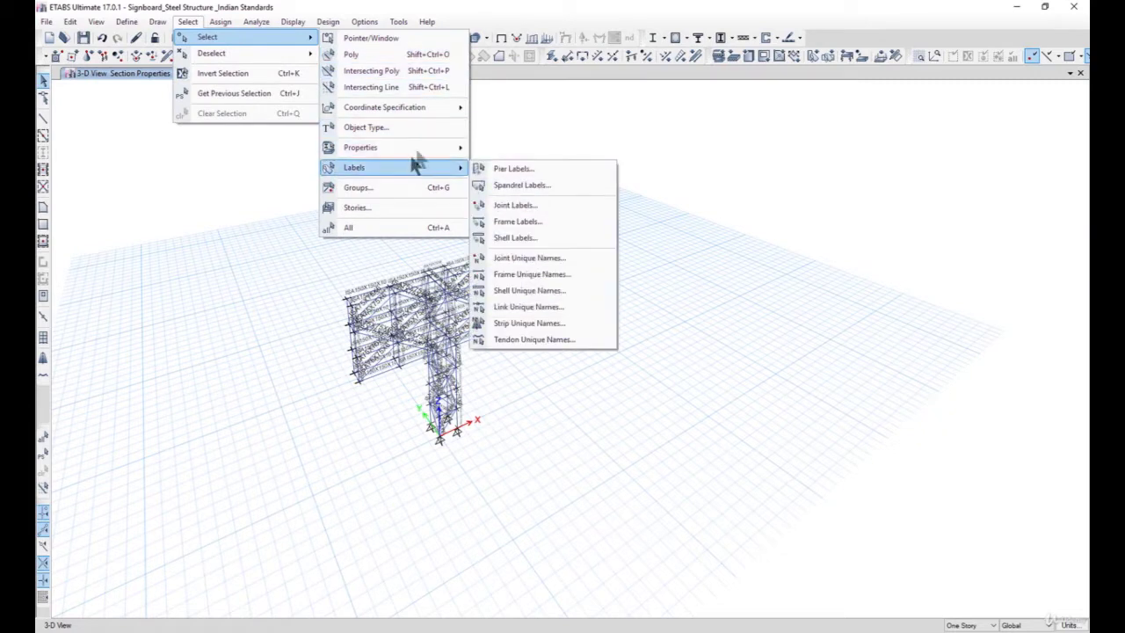
{"action": "mouse_move", "coordinate": [414, 147]}
{"action": "left_click", "coordinate": [534, 168]}
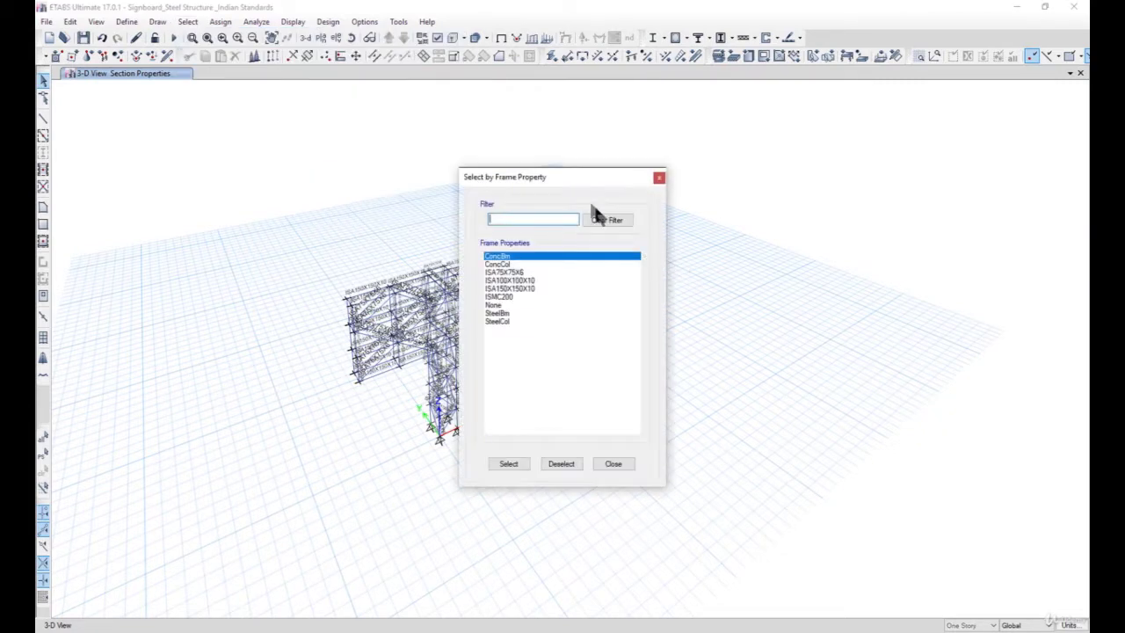
{"action": "left_click", "coordinate": [497, 305]}
{"action": "left_click", "coordinate": [513, 463]}
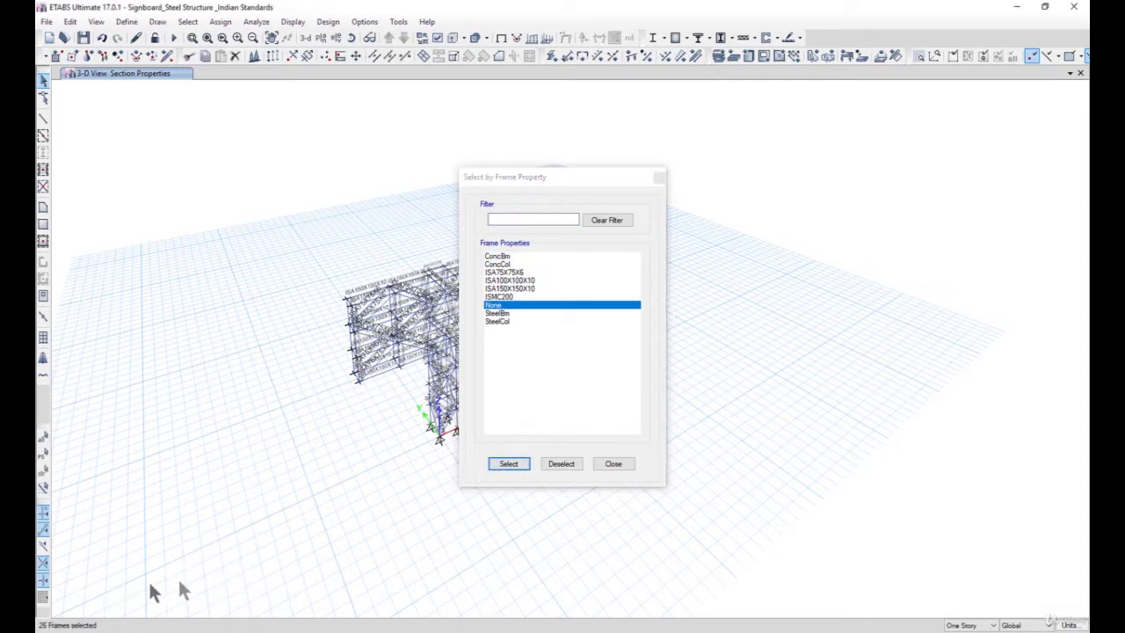
{"action": "left_click", "coordinate": [613, 464]}
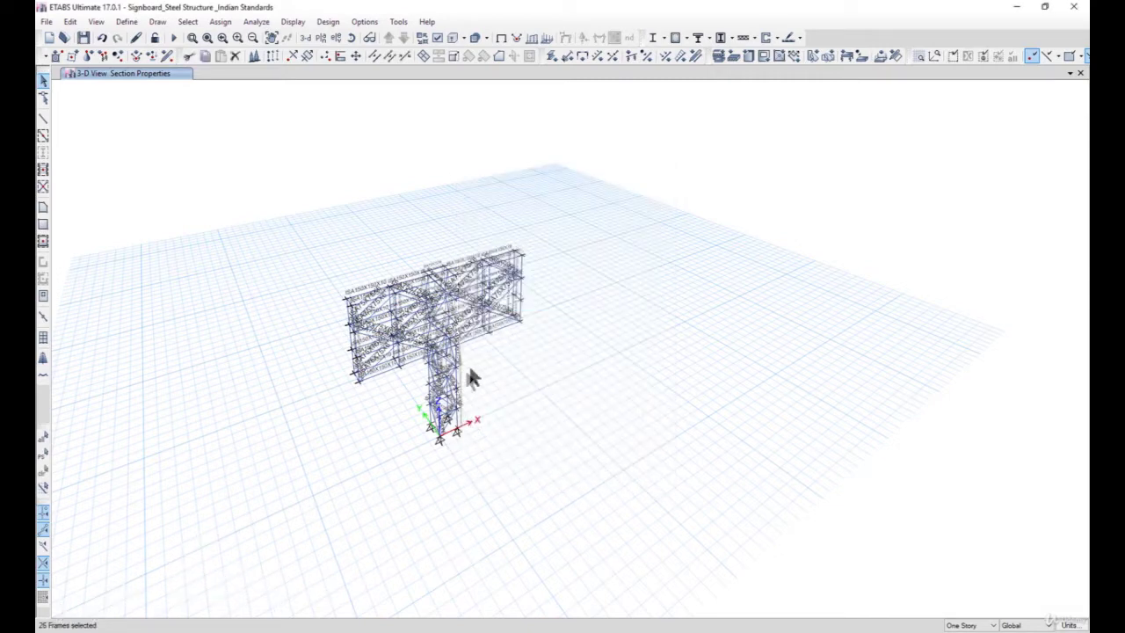
- Isolate the selected members without a section so that only they are displayed
{"action": "scroll", "coordinate": [484, 372], "scroll_direction": "up", "scroll_amount": 3}
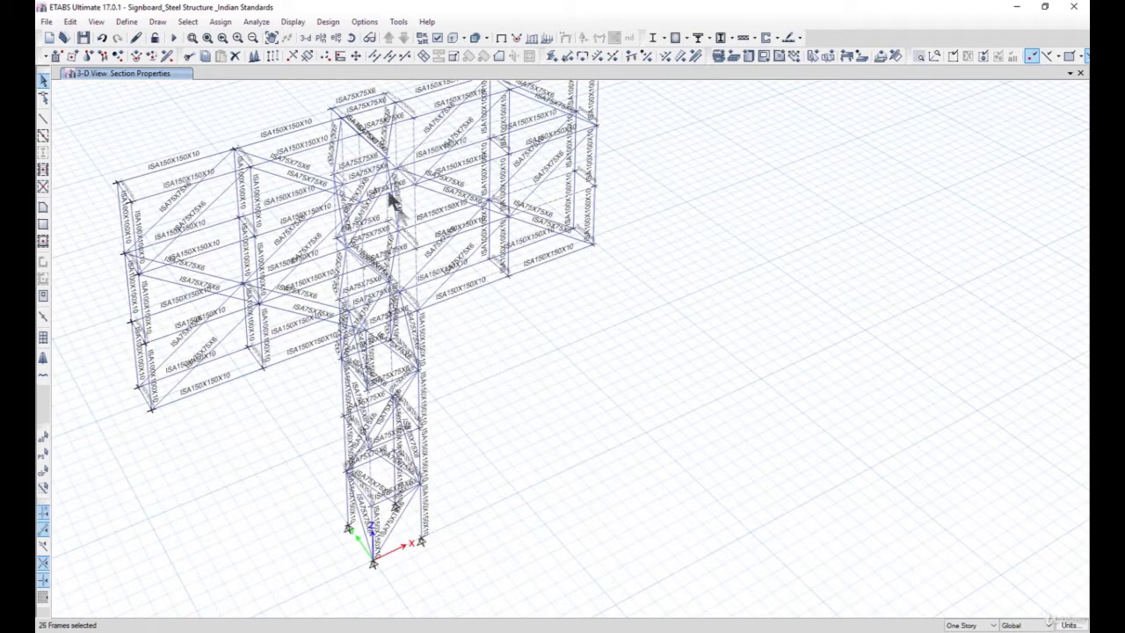
{"action": "left_click", "coordinate": [97, 22]}
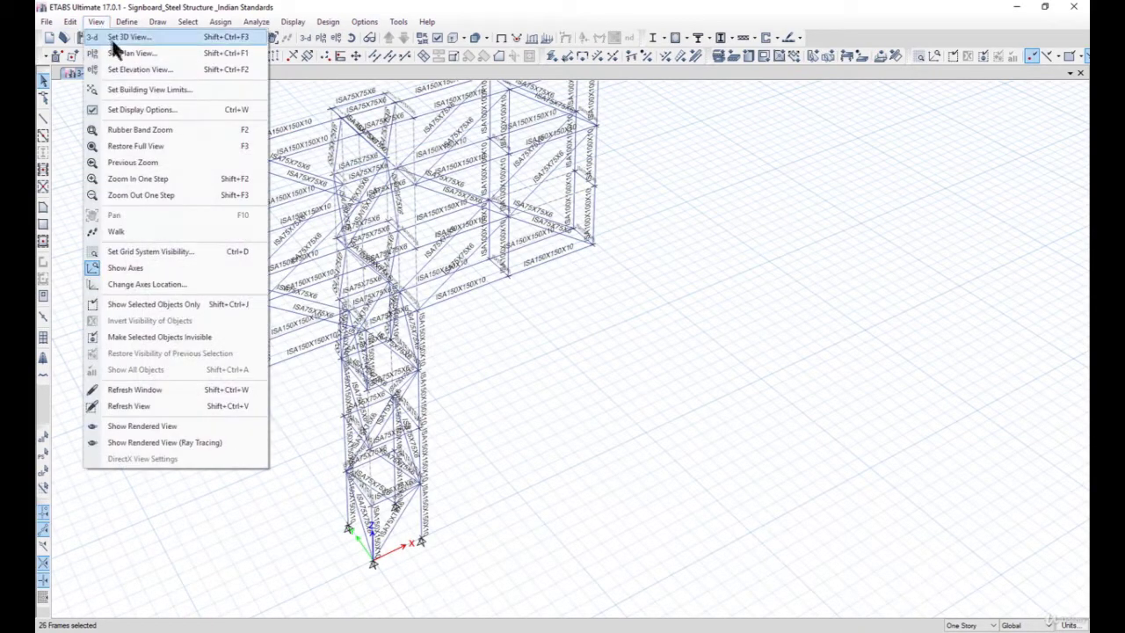
{"action": "left_click", "coordinate": [195, 305]}
{"action": "scroll", "coordinate": [410, 303], "scroll_direction": "down", "scroll_amount": 3}
{"action": "scroll", "coordinate": [404, 334], "scroll_direction": "up", "scroll_amount": 3}
- Assign the ISA150X150X10 section to the isolated lower tower leg segments and the two isolated signboard horizontals
{"action": "left_click_drag", "start_coordinate": [265, 264], "coordinate": [482, 534]}
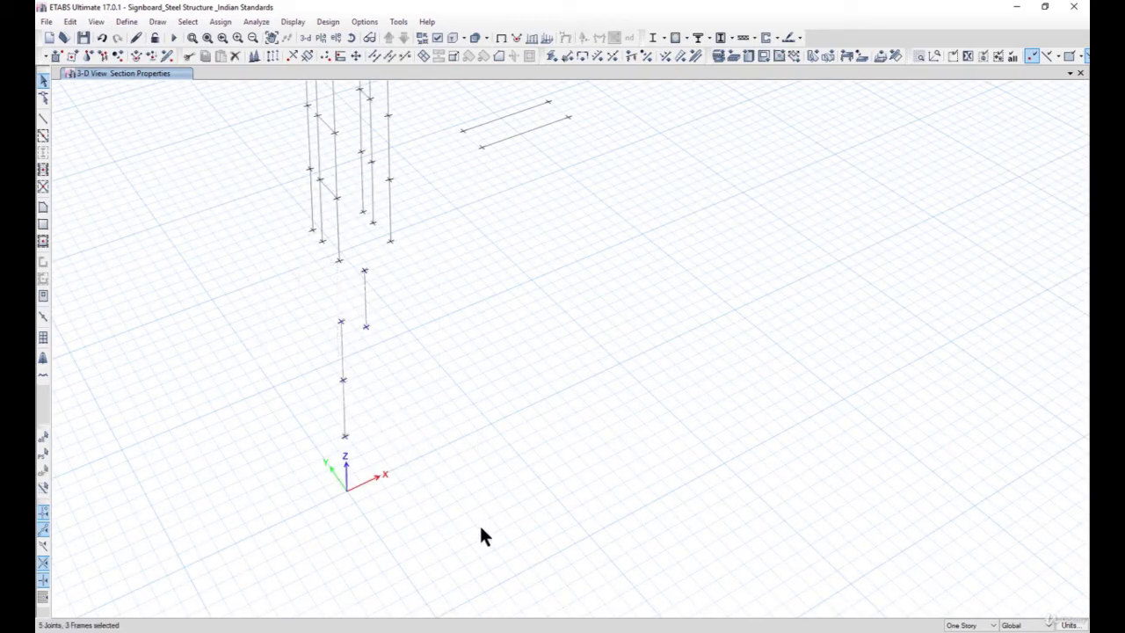
{"action": "left_click", "coordinate": [220, 21]}
{"action": "mouse_move", "coordinate": [293, 52]}
{"action": "left_click", "coordinate": [413, 54]}
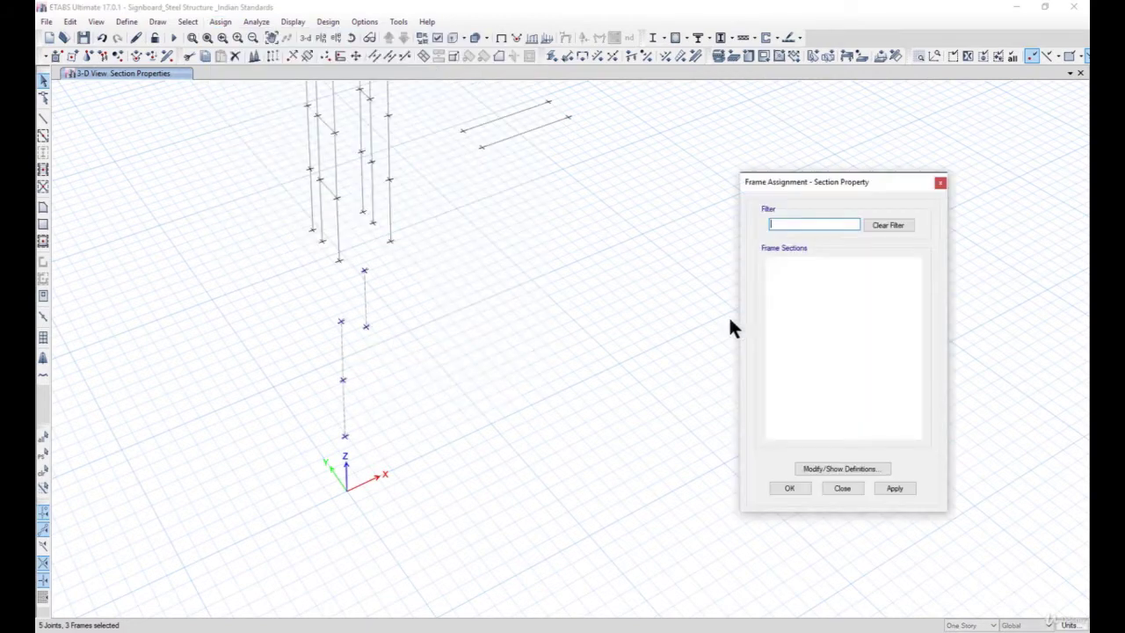
{"action": "left_click", "coordinate": [816, 292]}
{"action": "left_click", "coordinate": [894, 488]}
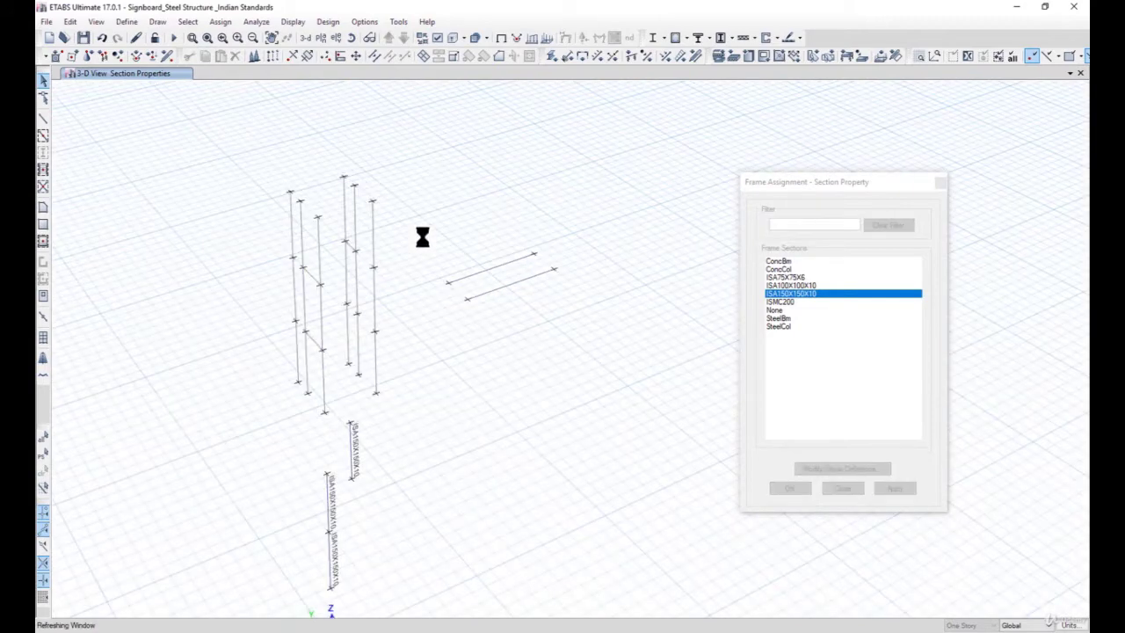
{"action": "left_click", "coordinate": [889, 490]}
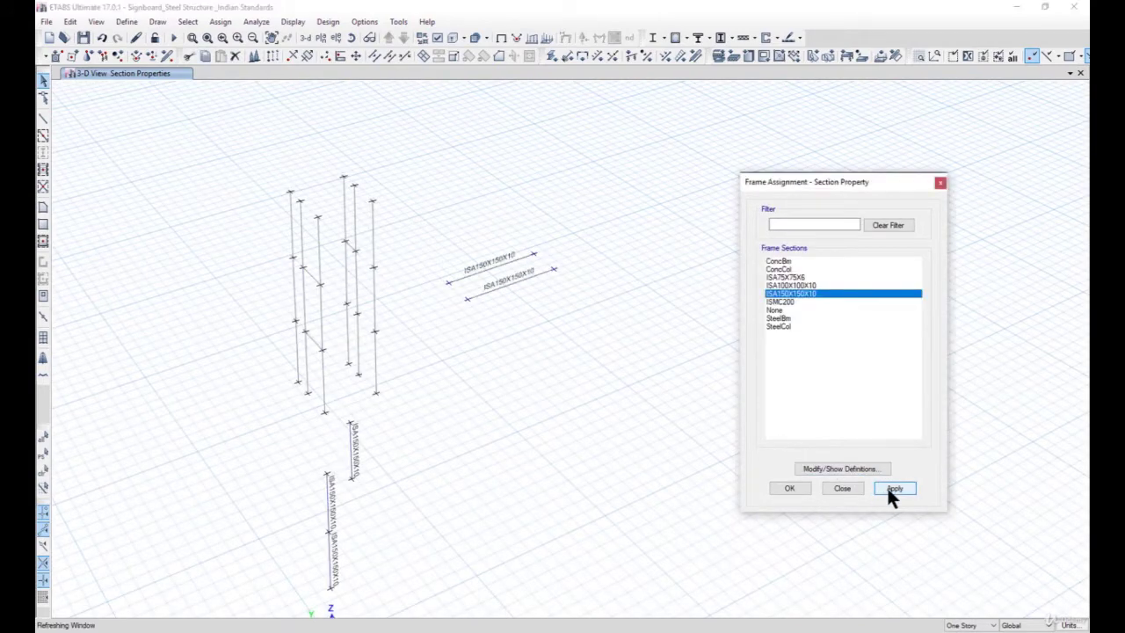
- Assign the ISA100X100X10 section to the isolated vertical members of the tower within the signboard's height, leaving out the short cross members
{"action": "left_click_drag", "start_coordinate": [258, 154], "coordinate": [434, 419]}
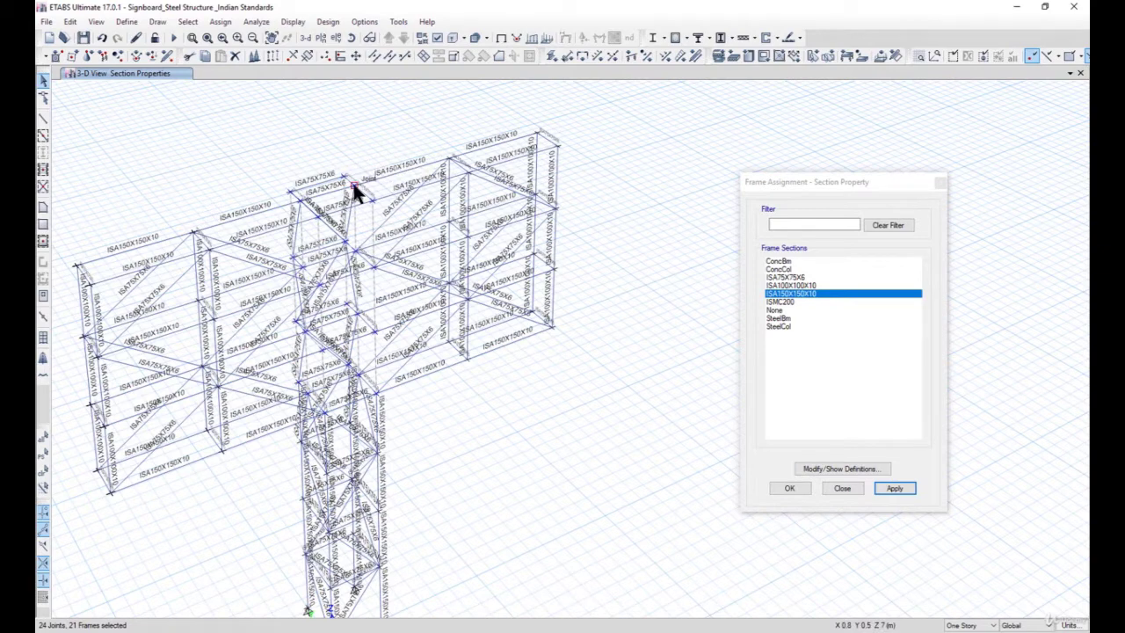
{"action": "key", "text": "ctrl+h"}
{"action": "left_click_drag", "start_coordinate": [268, 159], "coordinate": [481, 499]}
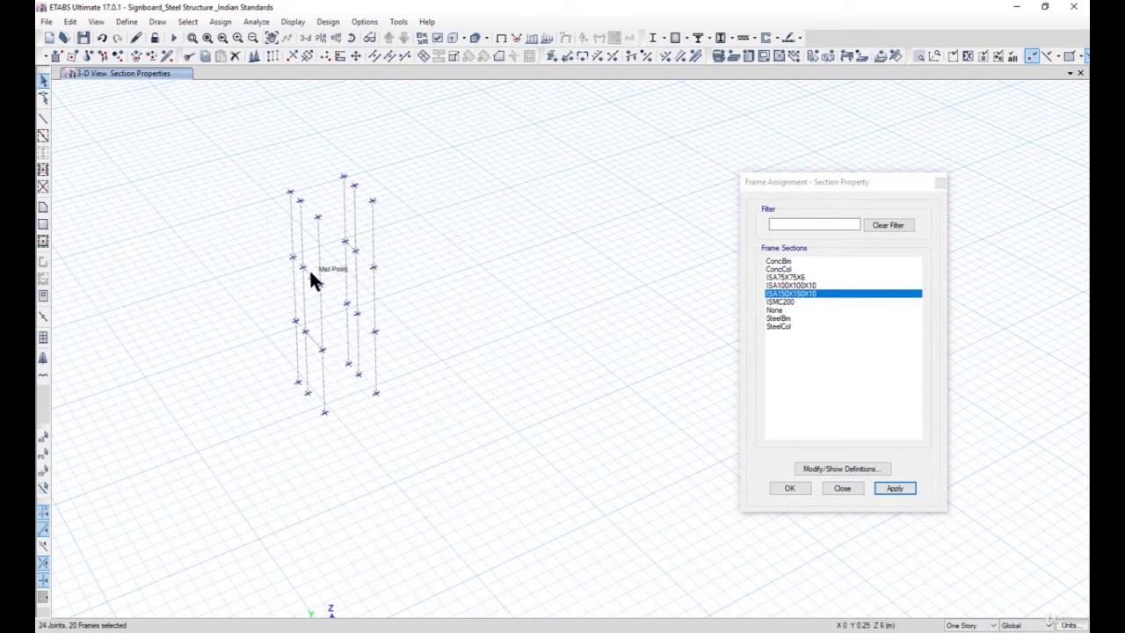
{"action": "left_click", "coordinate": [355, 252]}
{"action": "left_click", "coordinate": [795, 287]}
{"action": "left_click", "coordinate": [891, 485]}
- Assign the ISA75X75X6 section to the remaining short transverse members between the tower verticals
{"action": "left_click_drag", "start_coordinate": [293, 325], "coordinate": [343, 368]}
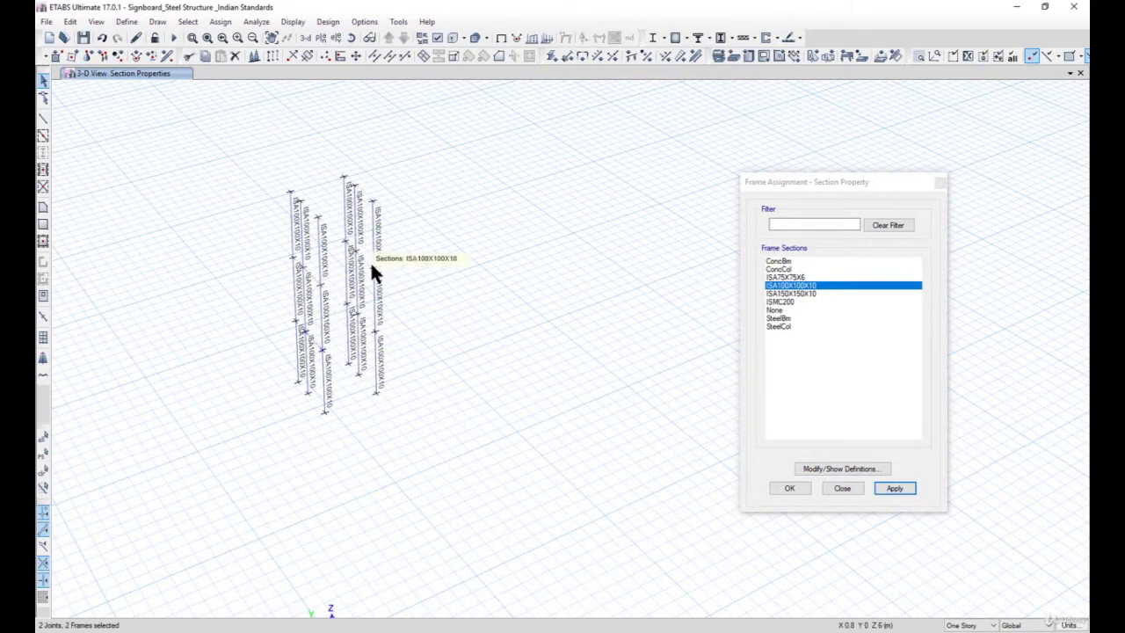
{"action": "left_click", "coordinate": [348, 241]}
{"action": "left_click", "coordinate": [785, 277]}
{"action": "left_click", "coordinate": [895, 485]}
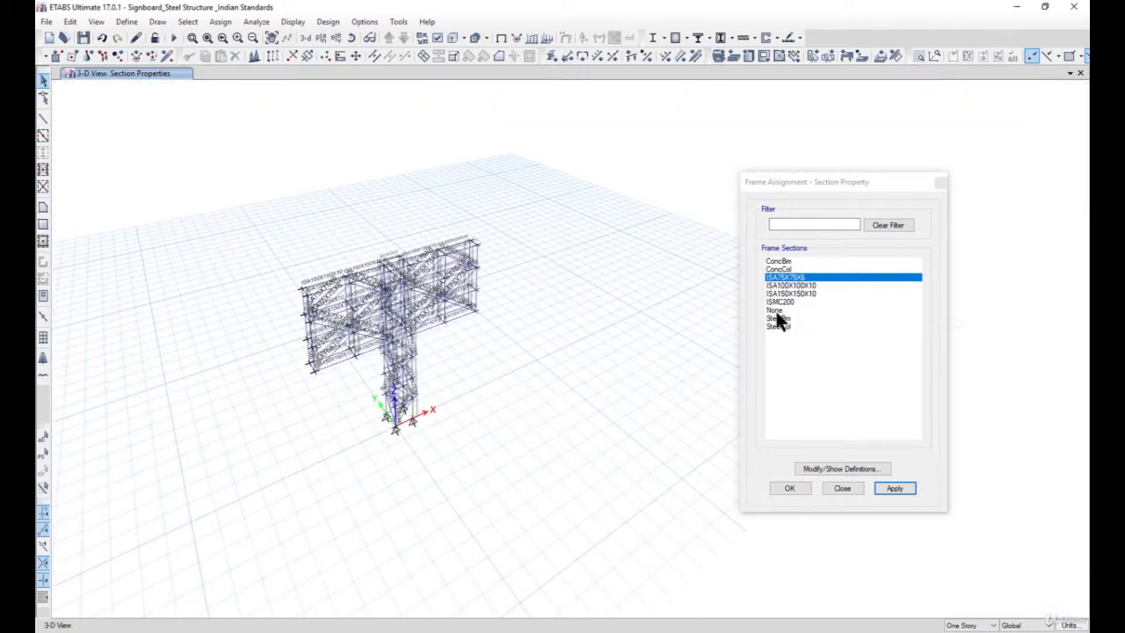
{"action": "left_click", "coordinate": [842, 488]}
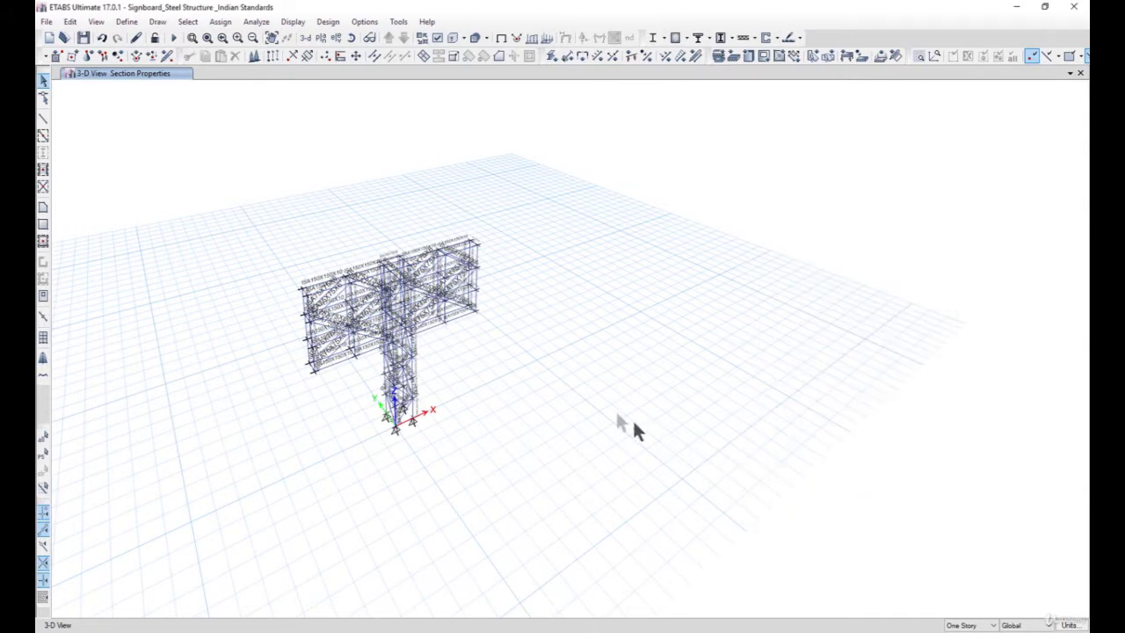
- Select frames by the section property None again to check for members left without a section
{"action": "left_click", "coordinate": [188, 22]}
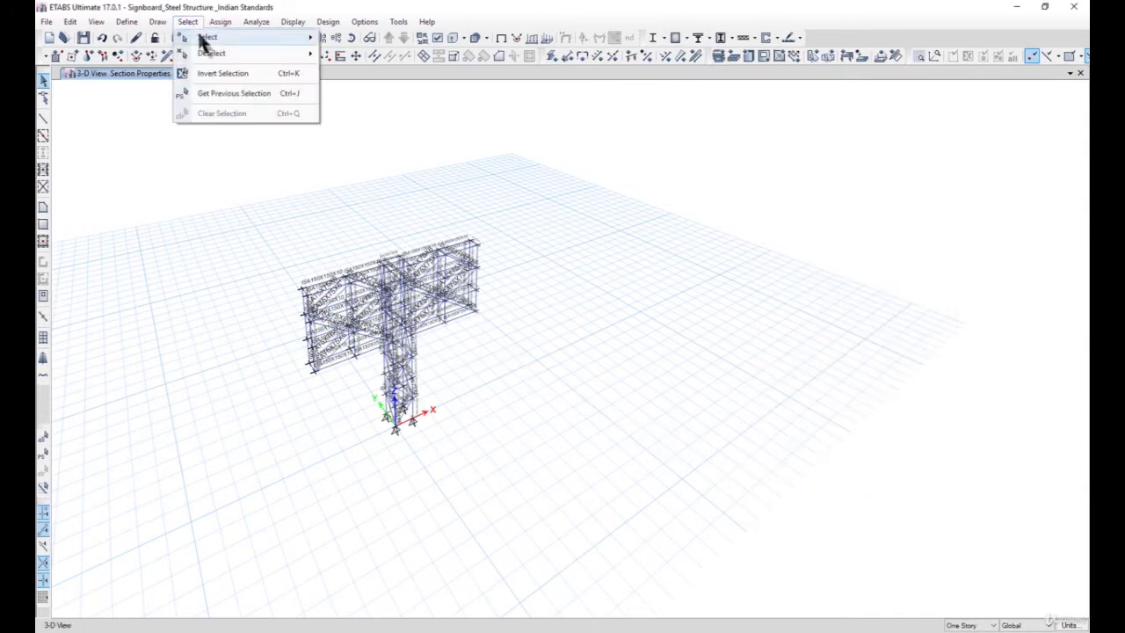
{"action": "mouse_move", "coordinate": [207, 37]}
{"action": "mouse_move", "coordinate": [439, 146]}
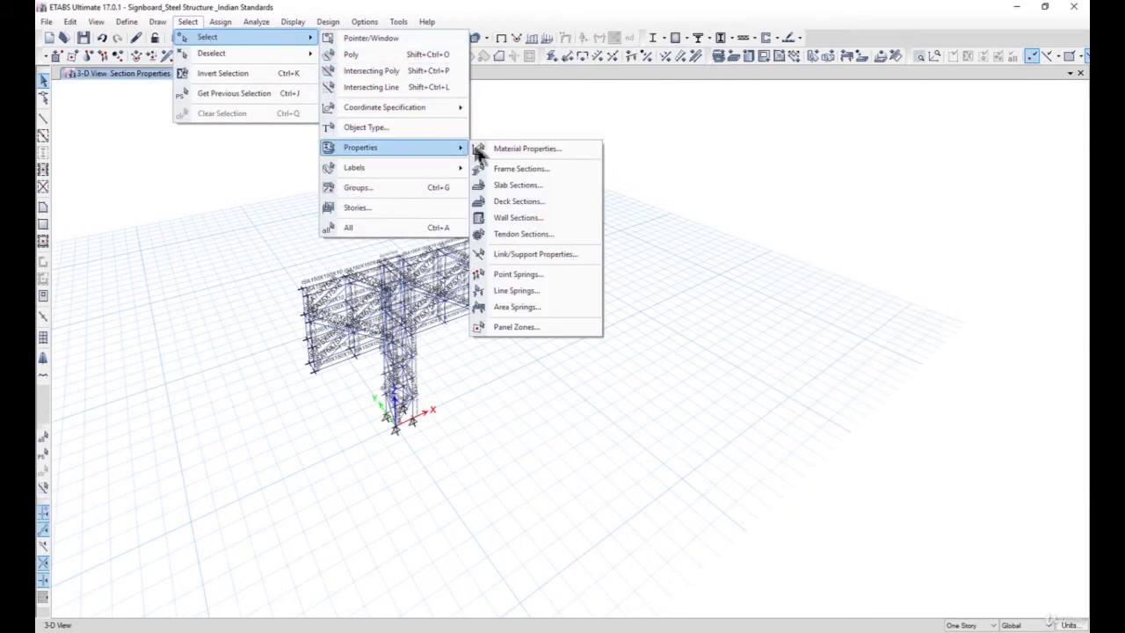
{"action": "left_click", "coordinate": [528, 168]}
{"action": "left_click", "coordinate": [503, 305]}
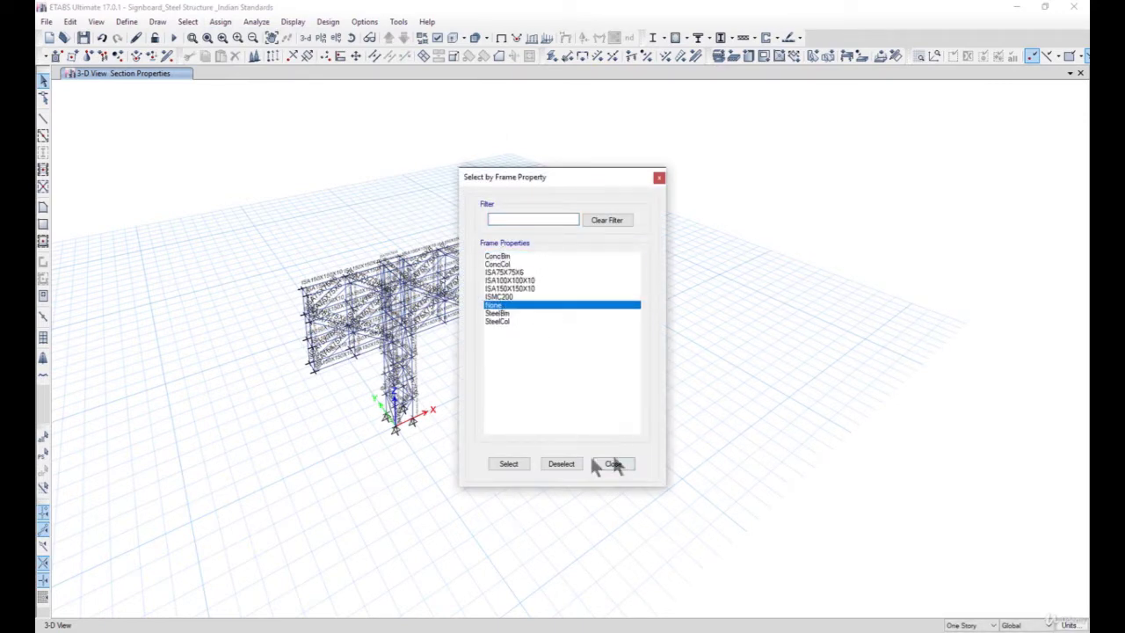
{"action": "left_click", "coordinate": [509, 463]}
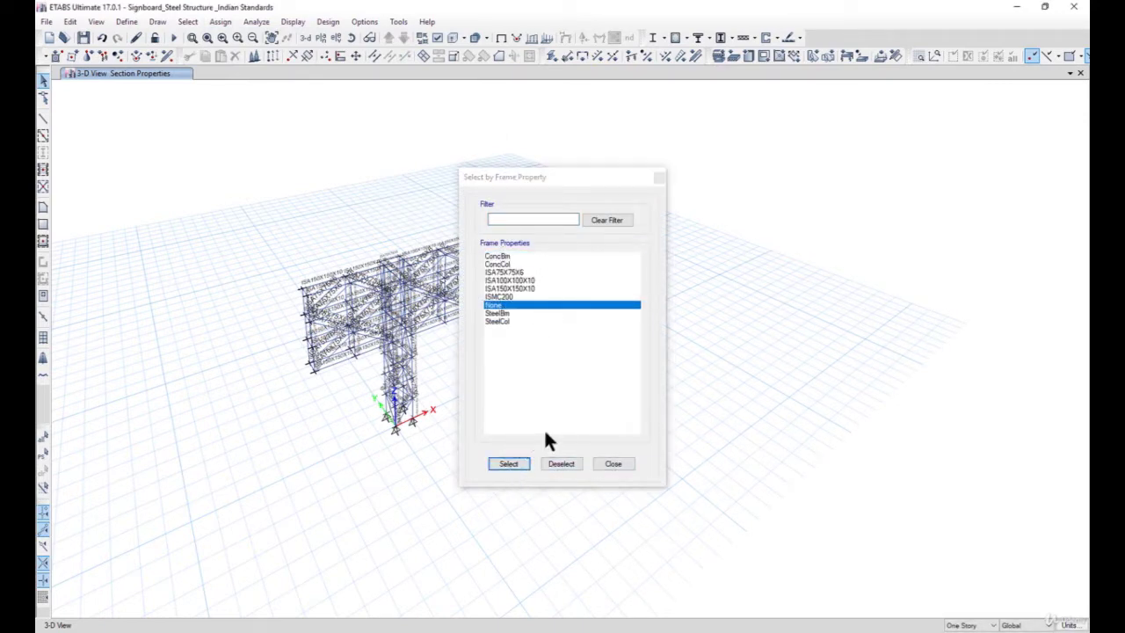
{"action": "left_click", "coordinate": [612, 465]}
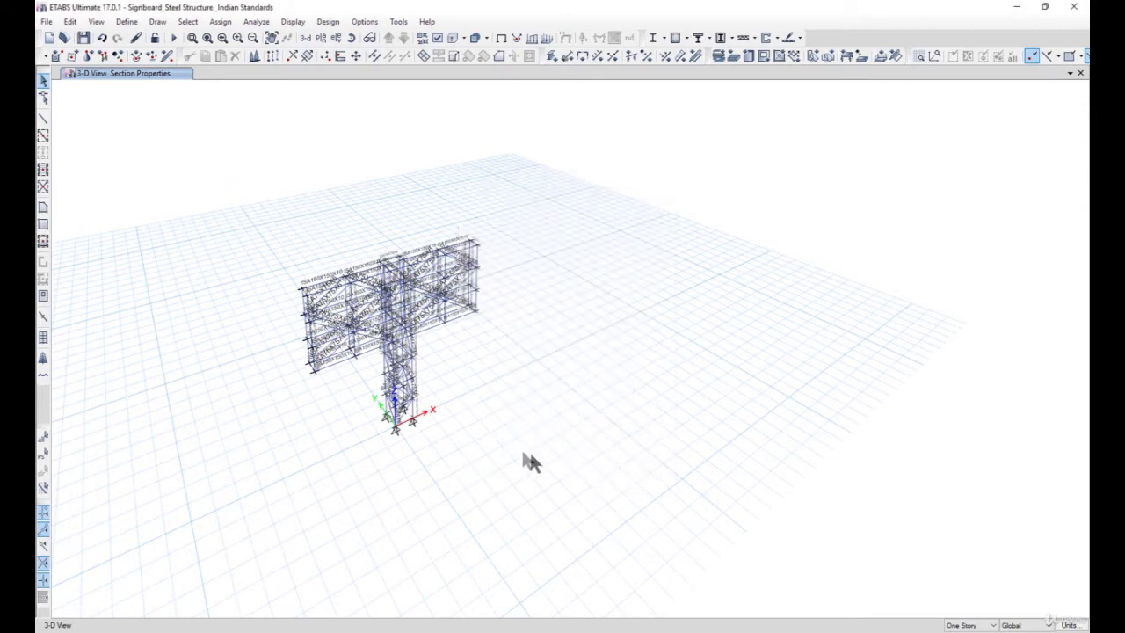
- Examine the tower and signboard in the 3-D rendered view from several angles and close that view
{"action": "middle_click_drag", "start_coordinate": [452, 395], "coordinate": [503, 394]}
{"action": "scroll", "coordinate": [488, 337], "scroll_direction": "up", "scroll_amount": 4}
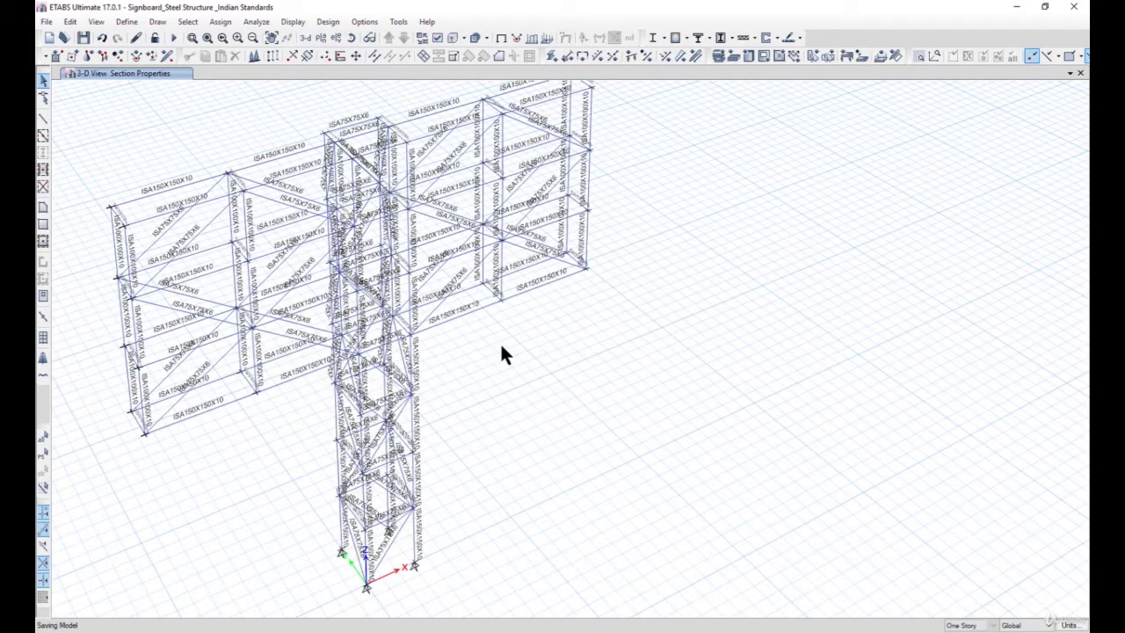
{"action": "left_click", "coordinate": [96, 21]}
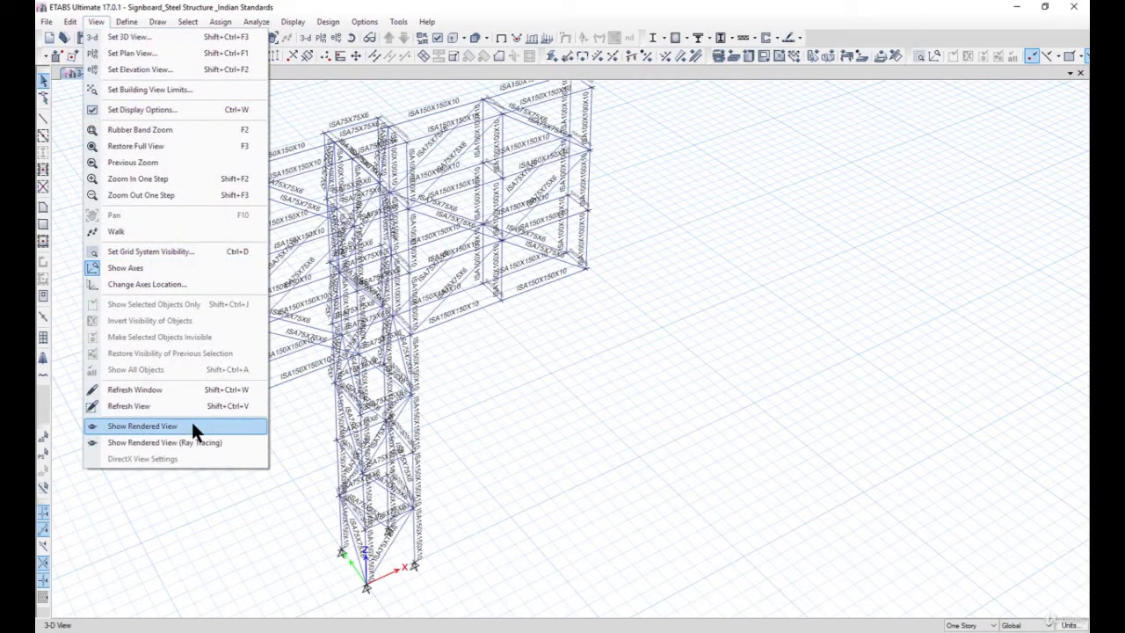
{"action": "left_click", "coordinate": [195, 428]}
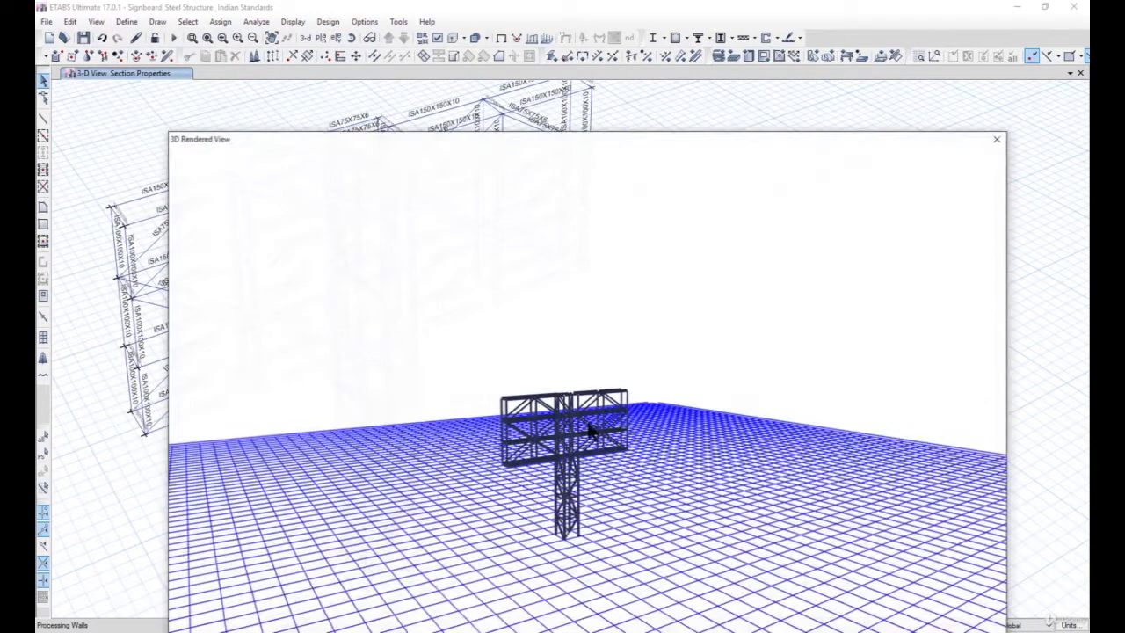
{"action": "left_click_drag", "start_coordinate": [637, 486], "coordinate": [495, 498]}
{"action": "left_click_drag", "start_coordinate": [623, 519], "coordinate": [420, 513]}
{"action": "scroll", "coordinate": [421, 512], "scroll_direction": "up", "scroll_amount": 6}
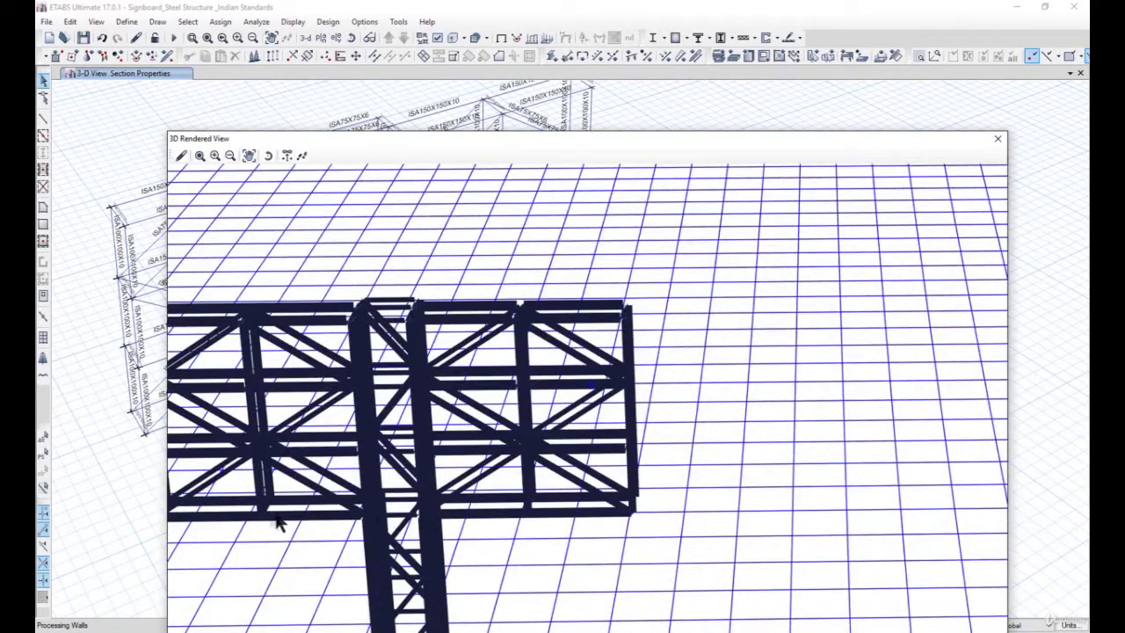
{"action": "left_click_drag", "start_coordinate": [404, 456], "coordinate": [672, 437]}
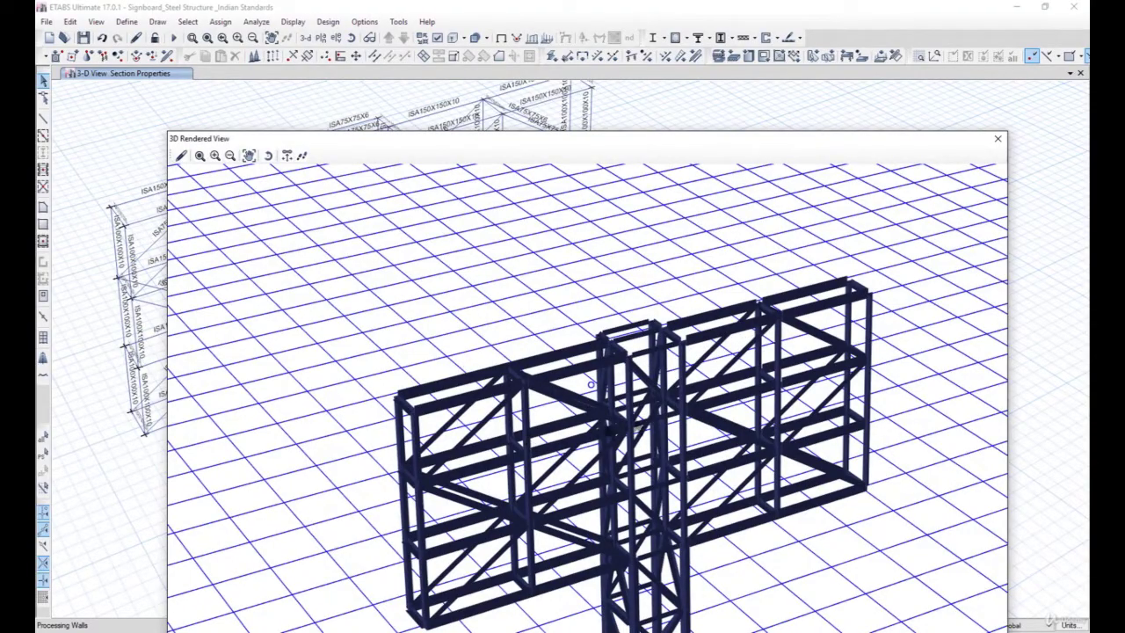
{"action": "left_click_drag", "start_coordinate": [672, 437], "coordinate": [661, 498]}
{"action": "left_click_drag", "start_coordinate": [657, 447], "coordinate": [635, 486]}
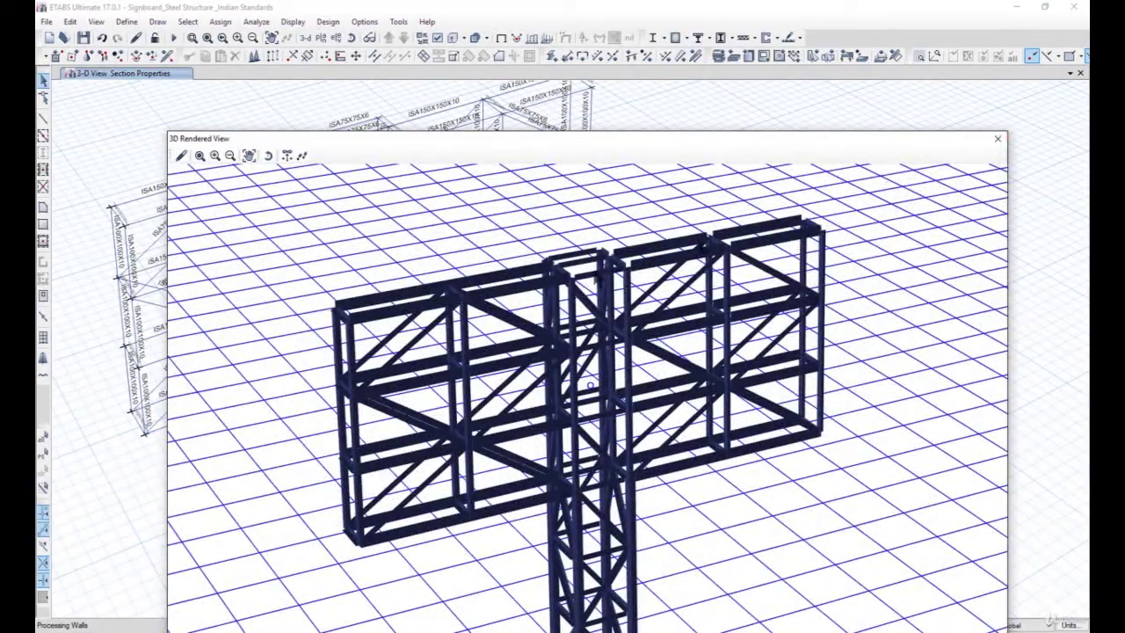
{"action": "left_click", "coordinate": [998, 141]}
- Assign the ISA150X150X10 section to the tower's horizontals in line with the two signboard faces, at all four signboard levels
{"action": "scroll", "coordinate": [394, 346], "scroll_direction": "up", "scroll_amount": 5}
{"action": "left_click", "coordinate": [328, 375]}
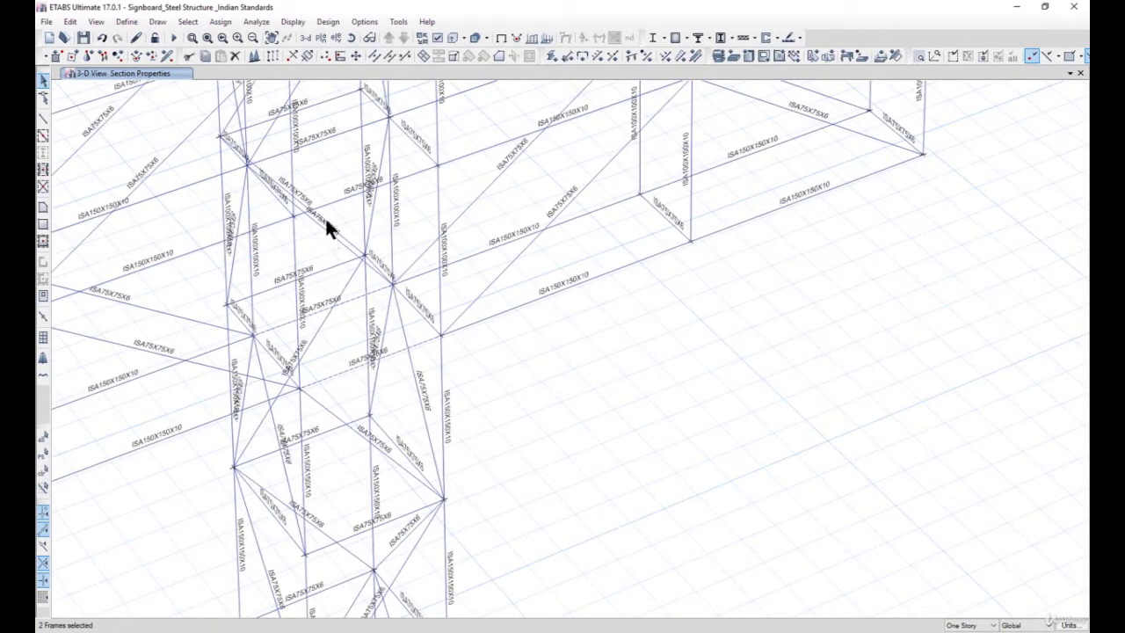
{"action": "left_click", "coordinate": [327, 138]}
{"action": "left_click", "coordinate": [327, 138]}
{"action": "middle_click_drag", "start_coordinate": [379, 274], "coordinate": [430, 467]}
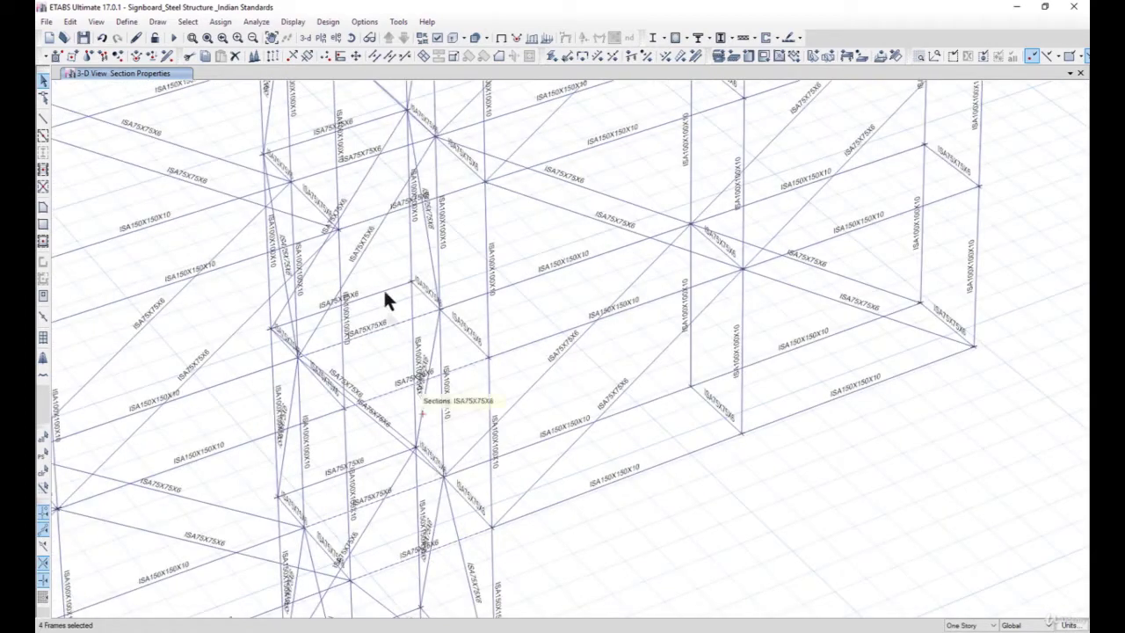
{"action": "left_click", "coordinate": [361, 152]}
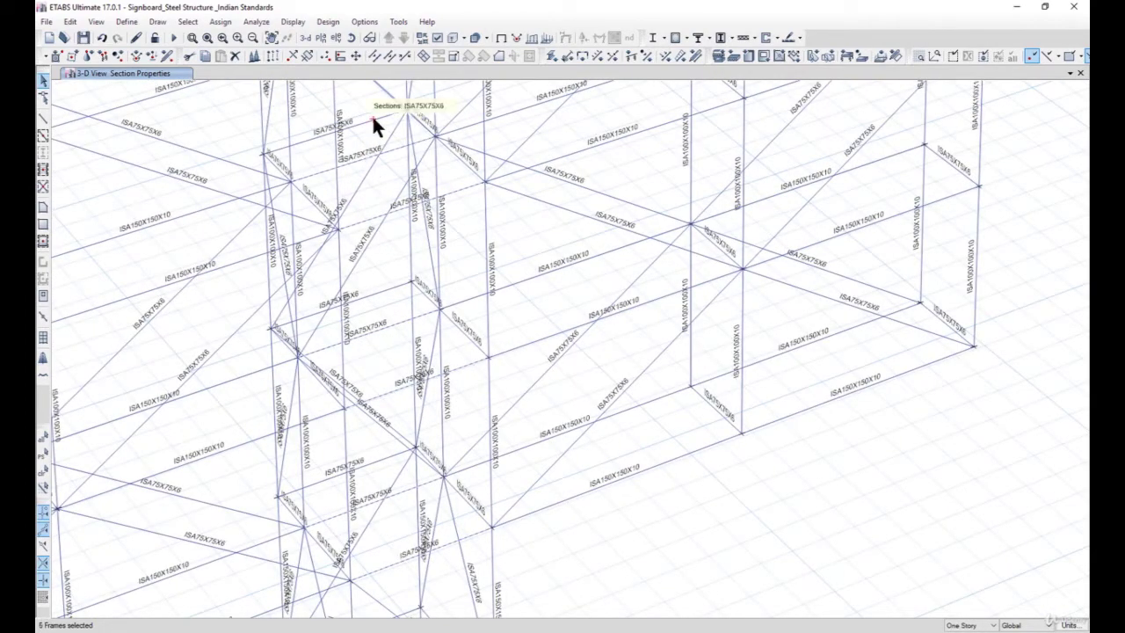
{"action": "scroll", "coordinate": [410, 281], "scroll_direction": "down", "scroll_amount": 3}
{"action": "left_click", "coordinate": [426, 376]}
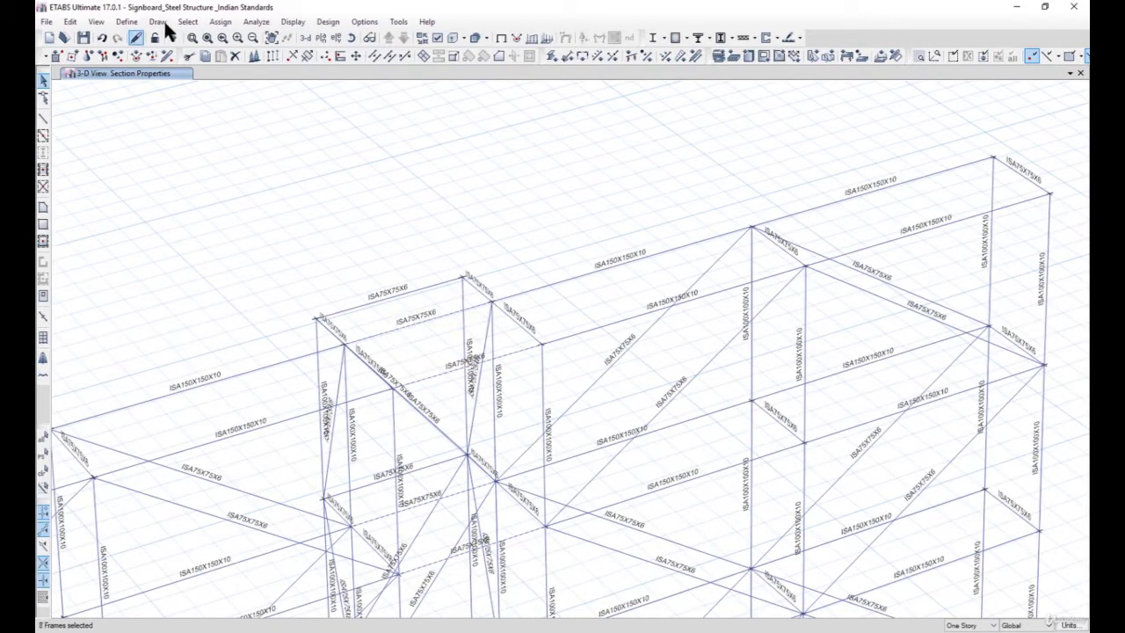
{"action": "left_click", "coordinate": [220, 21]}
{"action": "mouse_move", "coordinate": [239, 53]}
{"action": "left_click", "coordinate": [387, 54]}
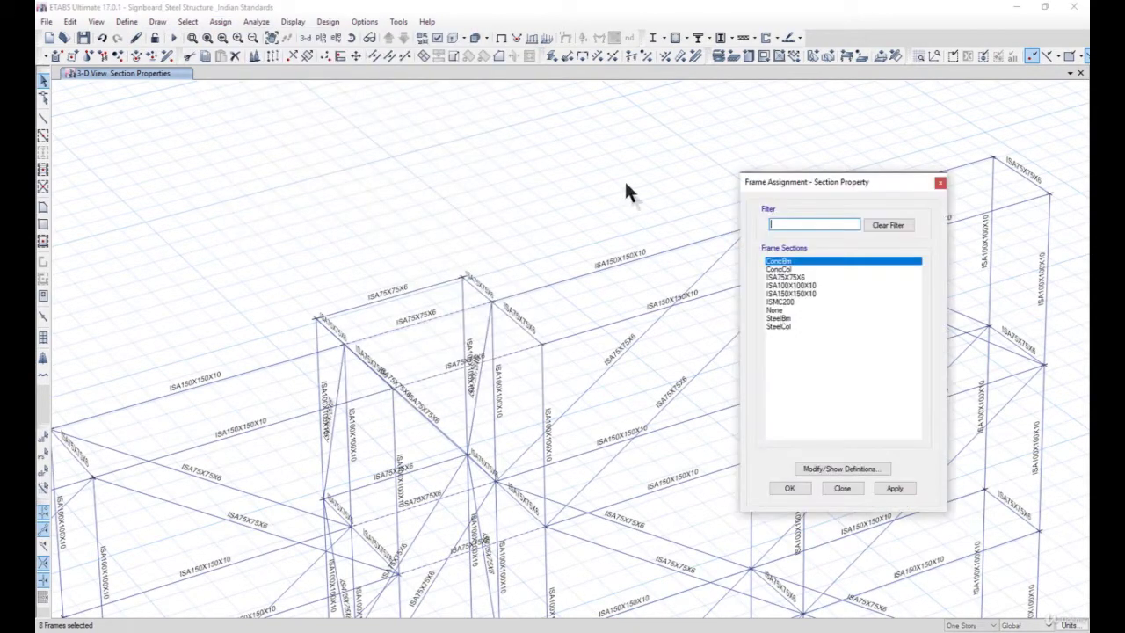
{"action": "left_click", "coordinate": [802, 293]}
{"action": "left_click", "coordinate": [895, 488]}
{"action": "left_click", "coordinate": [789, 489]}
- Show the 3-D rendered view again and inspect the signboard horizontals running through the tower
{"action": "left_click", "coordinate": [95, 21]}
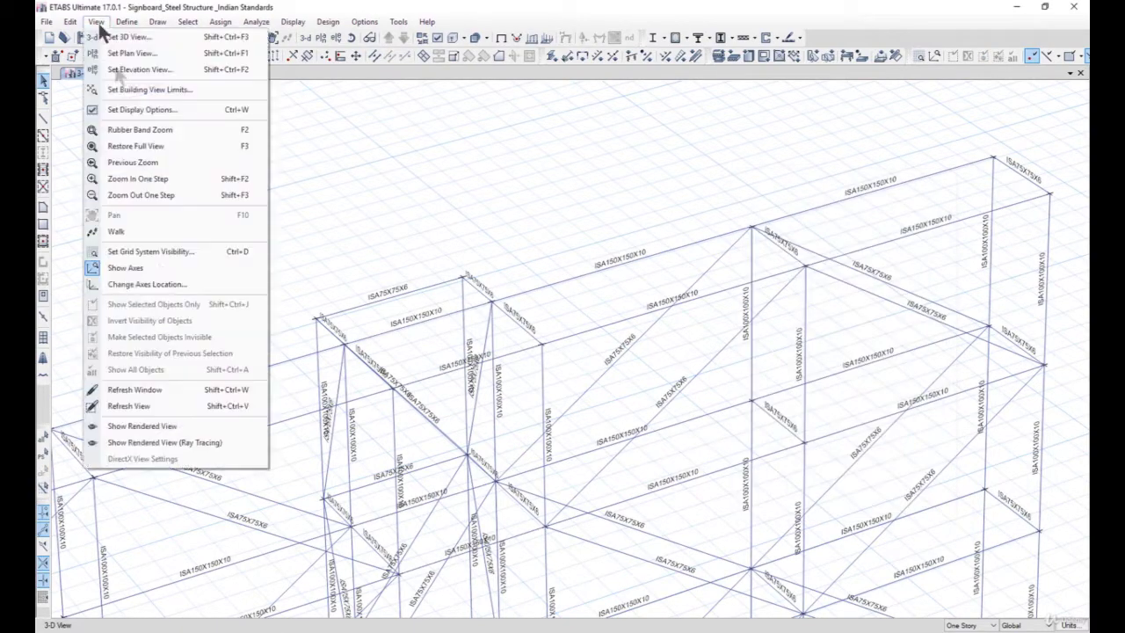
{"action": "left_click", "coordinate": [196, 427]}
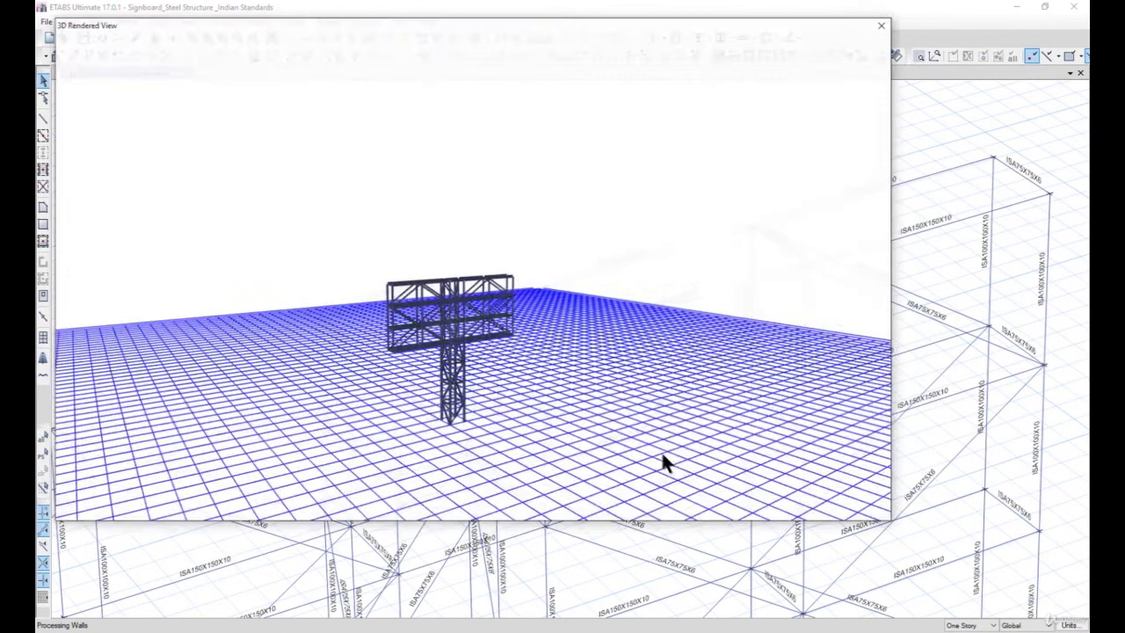
{"action": "left_click_drag", "start_coordinate": [502, 370], "coordinate": [558, 373]}
{"action": "scroll", "coordinate": [500, 387], "scroll_direction": "up", "scroll_amount": 4}
{"action": "scroll", "coordinate": [511, 360], "scroll_direction": "up", "scroll_amount": 2}
{"action": "scroll", "coordinate": [494, 306], "scroll_direction": "down", "scroll_amount": 3}
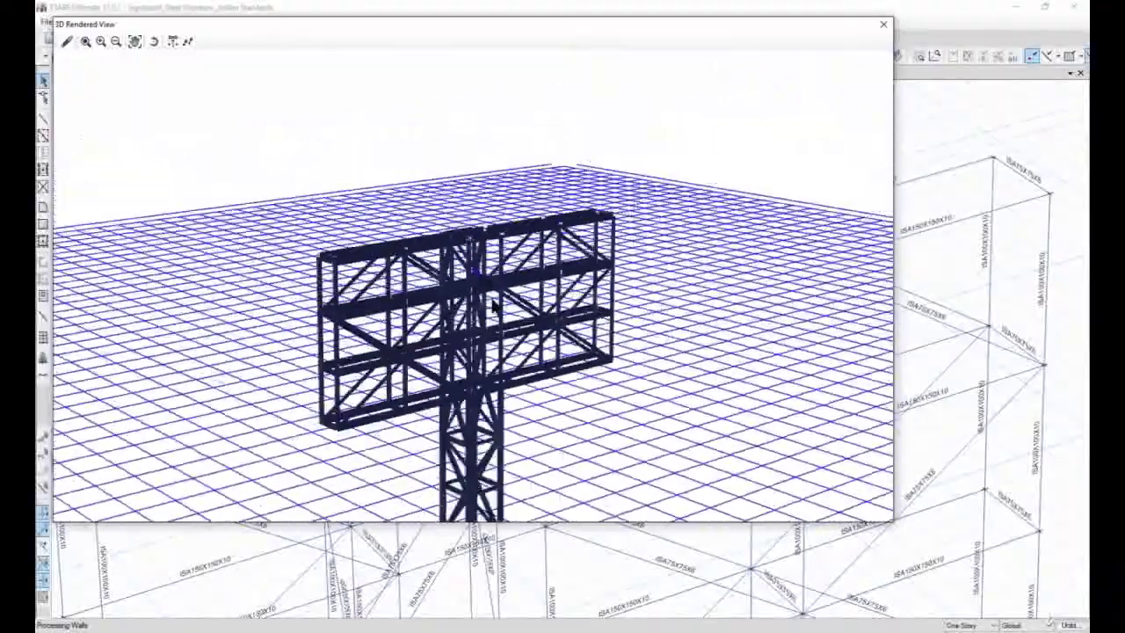
- Examine the signboard and tower from a raised angle in the 3-D rendered view and close that view
{"action": "scroll", "coordinate": [493, 306], "scroll_direction": "down", "scroll_amount": 2}
{"action": "scroll", "coordinate": [506, 446], "scroll_direction": "up", "scroll_amount": 4}
{"action": "left_click_drag", "start_coordinate": [495, 442], "coordinate": [534, 472]}
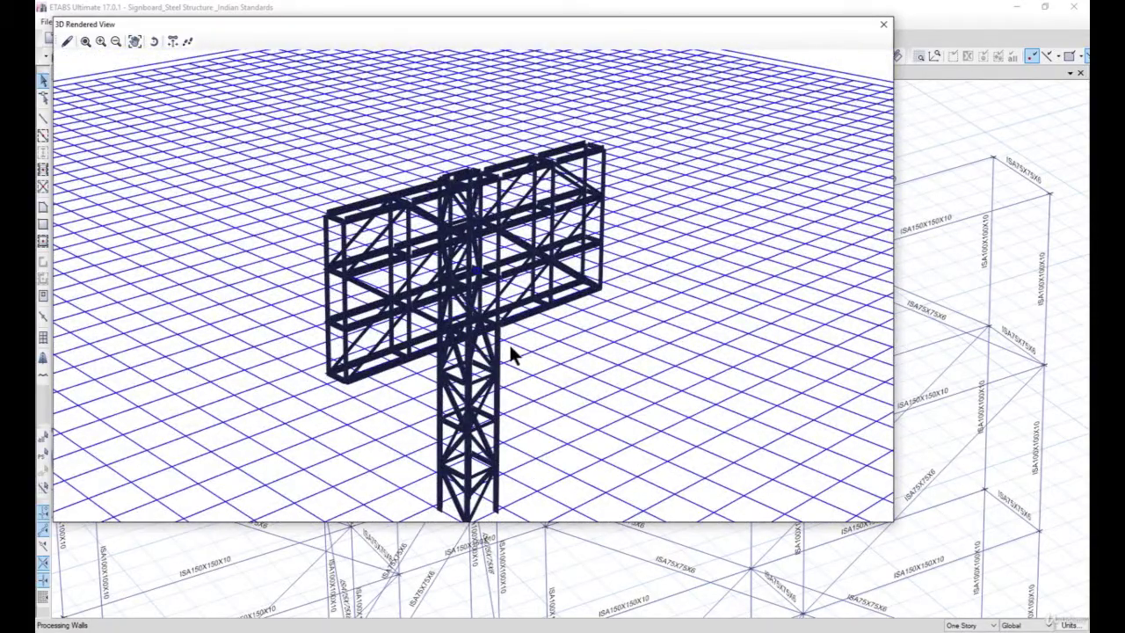
{"action": "left_click", "coordinate": [882, 25]}
- Display the undeformed shape of the model in place of the frame section labels
{"action": "scroll", "coordinate": [429, 312], "scroll_direction": "down", "scroll_amount": 5}
{"action": "scroll", "coordinate": [443, 317], "scroll_direction": "up", "scroll_amount": 5}
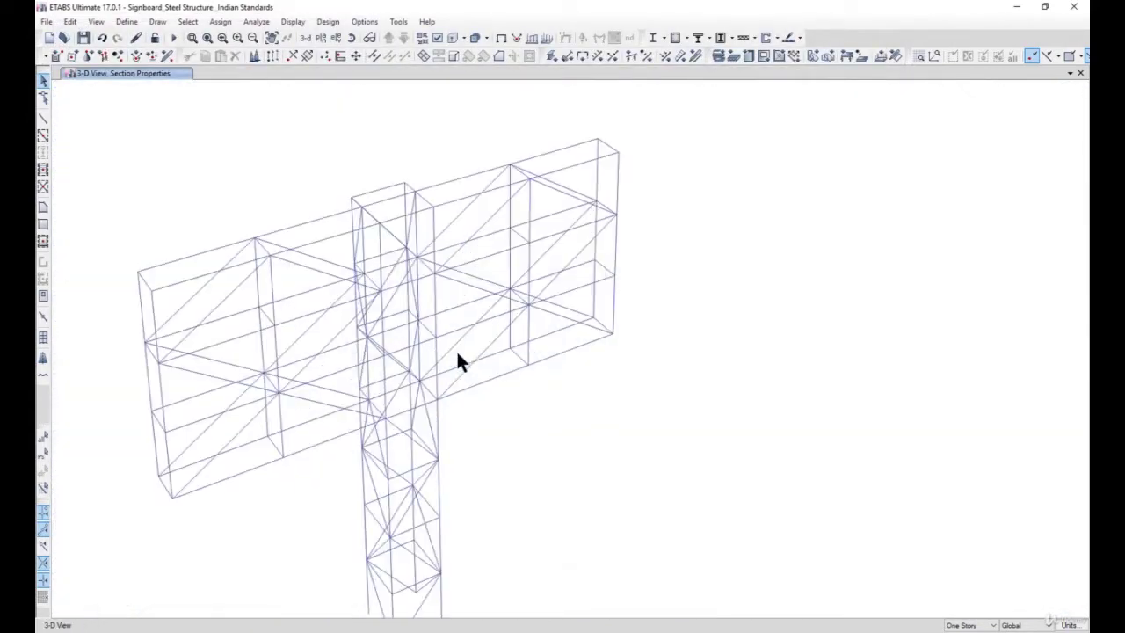
{"action": "scroll", "coordinate": [520, 308], "scroll_direction": "down", "scroll_amount": 5}
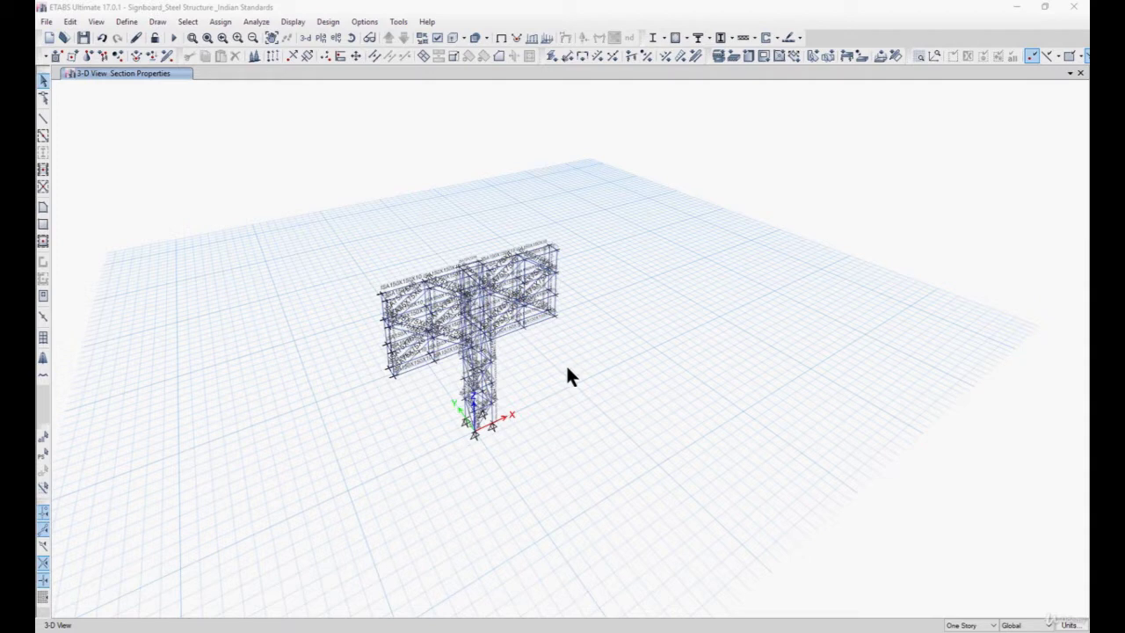
{"action": "left_click", "coordinate": [293, 21]}
{"action": "left_click", "coordinate": [318, 35]}
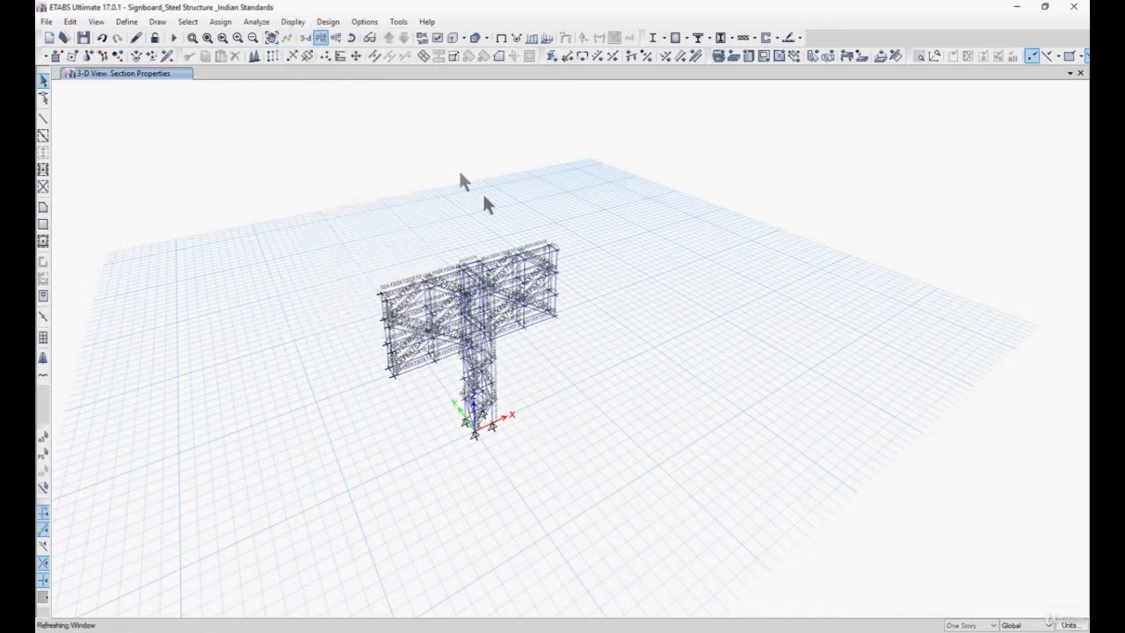
- Select the diagonals of both signboard faces on the negative-X side of the tower and open the frame releases assignment
{"action": "middle_click_drag", "start_coordinate": [531, 354], "coordinate": [482, 323]}
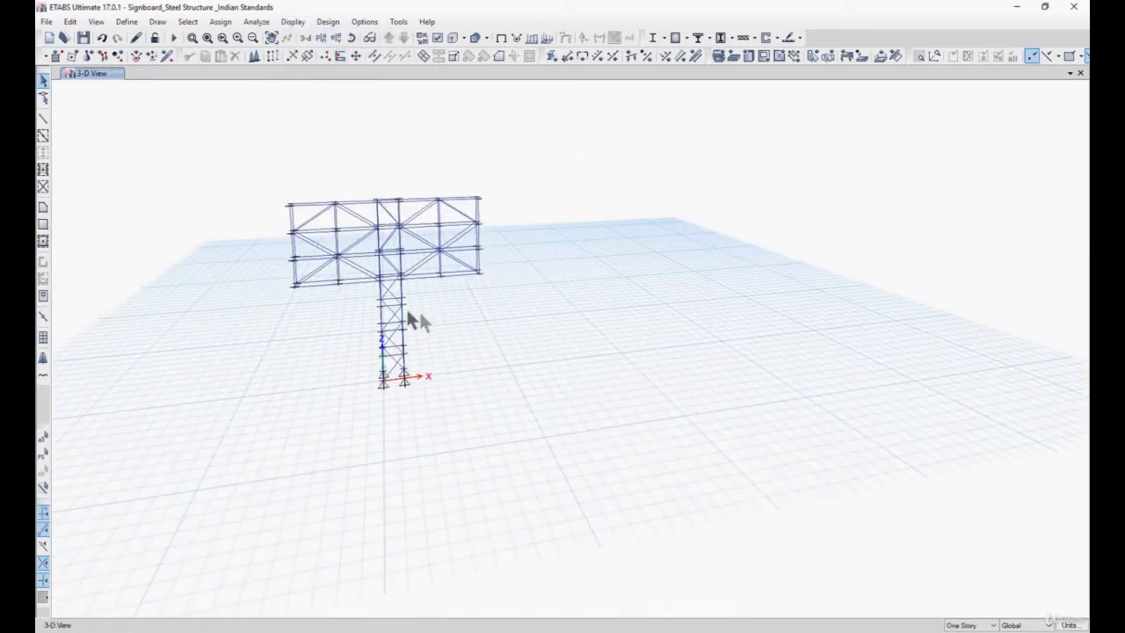
{"action": "scroll", "coordinate": [352, 271], "scroll_direction": "up", "scroll_amount": 5}
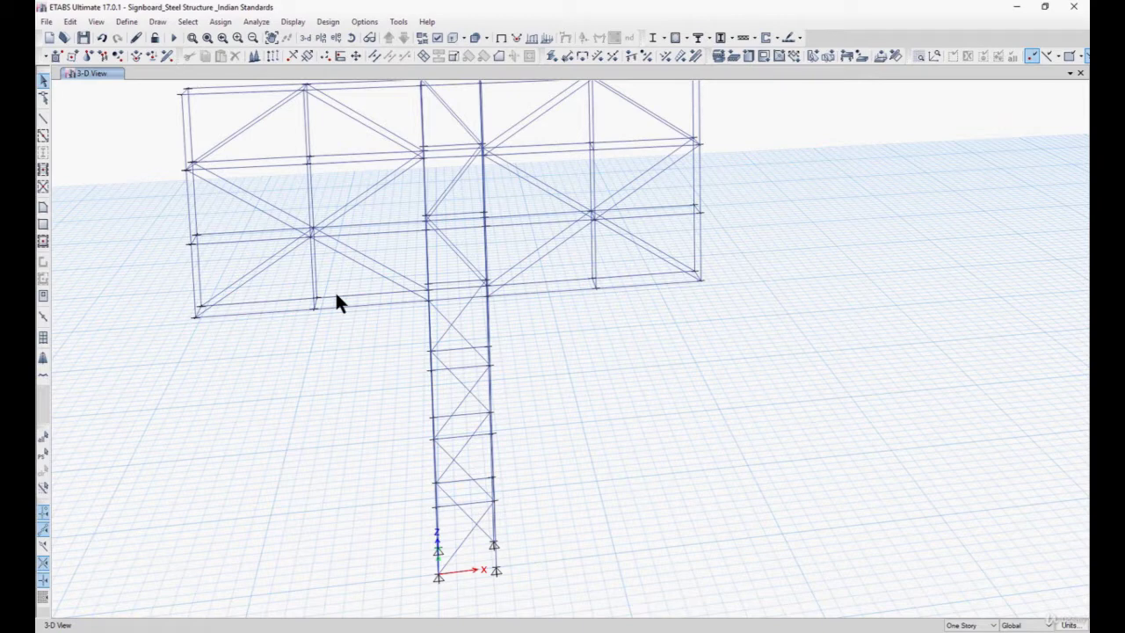
{"action": "left_click_drag", "start_coordinate": [288, 292], "coordinate": [244, 254]}
{"action": "left_click_drag", "start_coordinate": [351, 251], "coordinate": [350, 250]}
{"action": "left_click_drag", "start_coordinate": [382, 213], "coordinate": [332, 177]}
{"action": "left_click_drag", "start_coordinate": [261, 225], "coordinate": [219, 190]}
{"action": "left_click_drag", "start_coordinate": [273, 139], "coordinate": [260, 111]}
{"action": "left_click_drag", "start_coordinate": [346, 111], "coordinate": [329, 84]}
{"action": "left_click", "coordinate": [220, 22]}
{"action": "mouse_move", "coordinate": [239, 52]}
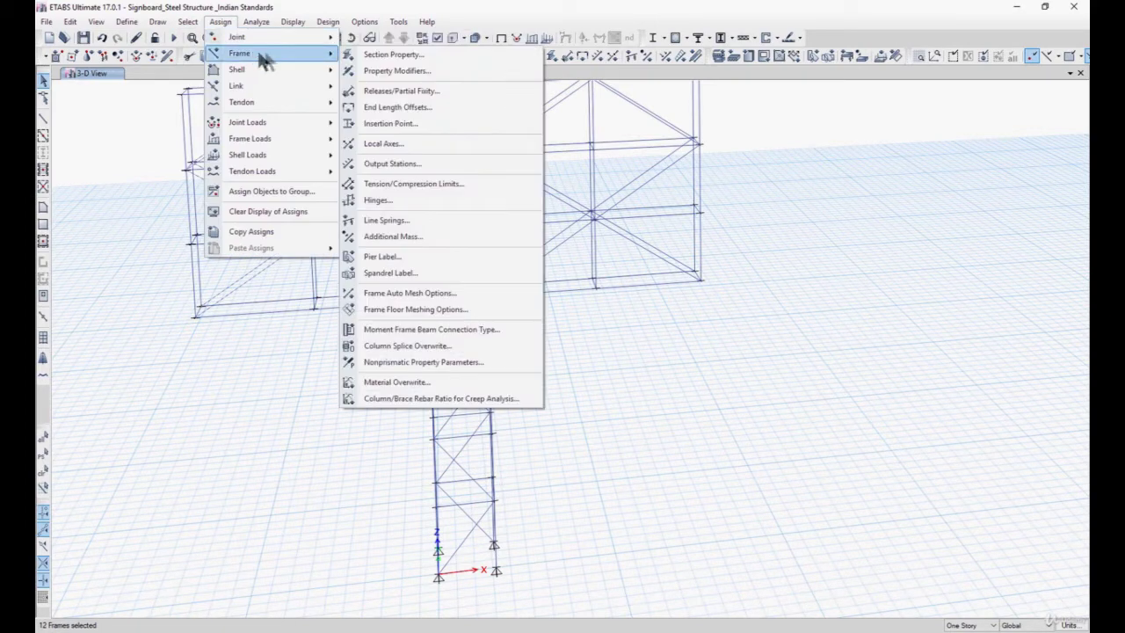
{"action": "left_click", "coordinate": [406, 88]}
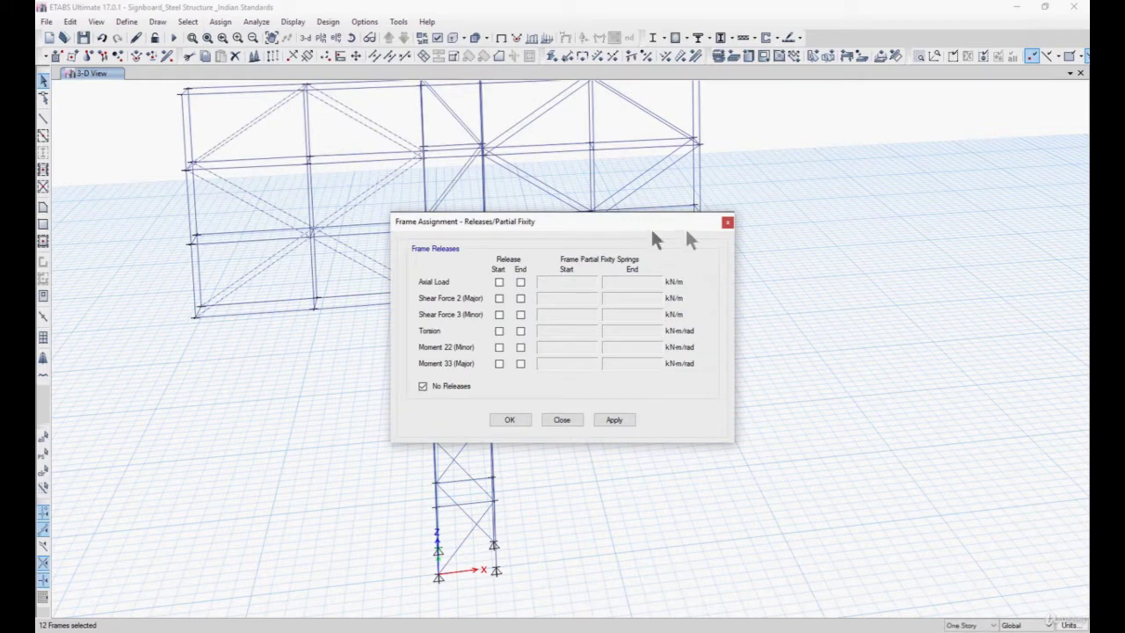
- Release torsion at the start and Moment 22 and Moment 33 at both ends of the selected diagonals
{"action": "left_click_drag", "start_coordinate": [624, 222], "coordinate": [893, 257]}
{"action": "left_click", "coordinate": [767, 365]}
{"action": "left_click", "coordinate": [767, 381]}
{"action": "left_click", "coordinate": [768, 399]}
{"action": "left_click", "coordinate": [788, 398]}
{"action": "left_click", "coordinate": [788, 382]}
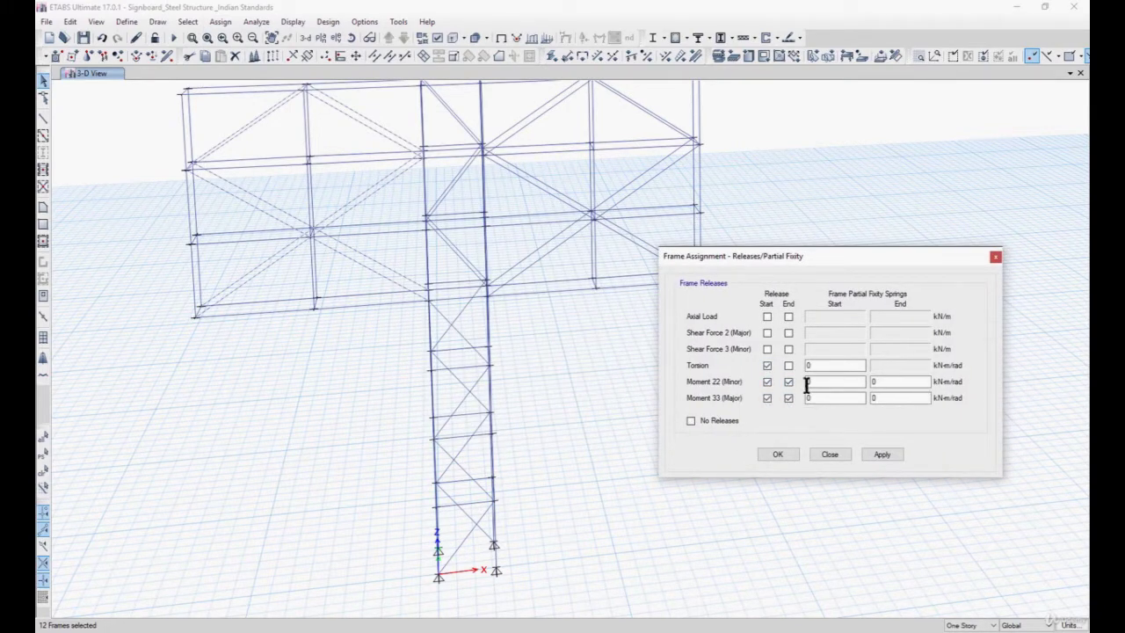
{"action": "left_click", "coordinate": [883, 454]}
- Apply the same end releases to the diagonals of both signboard faces on the positive-X side of the tower
{"action": "left_click", "coordinate": [638, 260]}
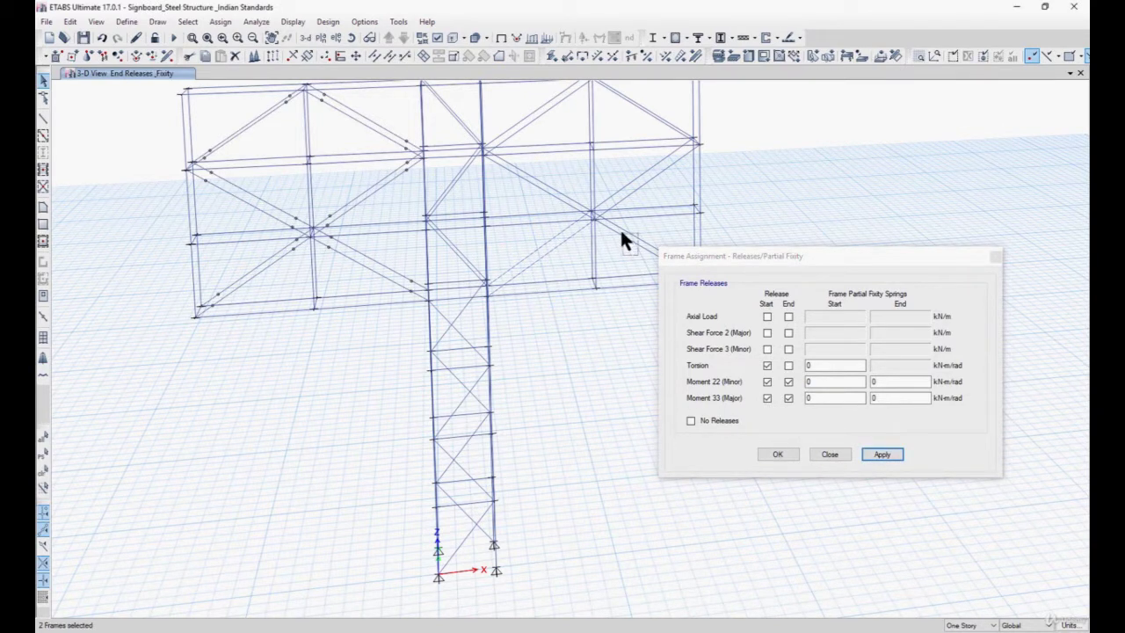
{"action": "left_click_drag", "start_coordinate": [552, 132], "coordinate": [512, 97]}
{"action": "left_click", "coordinate": [885, 454]}
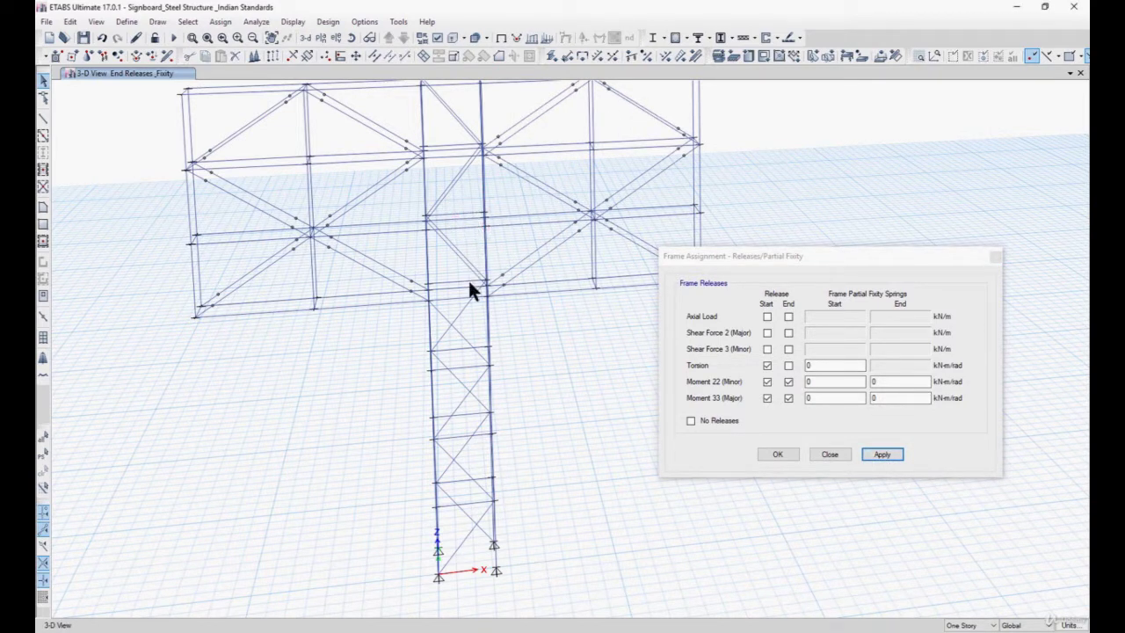
- Select the tower diagonals within the signboard height and the long signboard horizontals on the negative-X side
{"action": "left_click", "coordinate": [441, 242]}
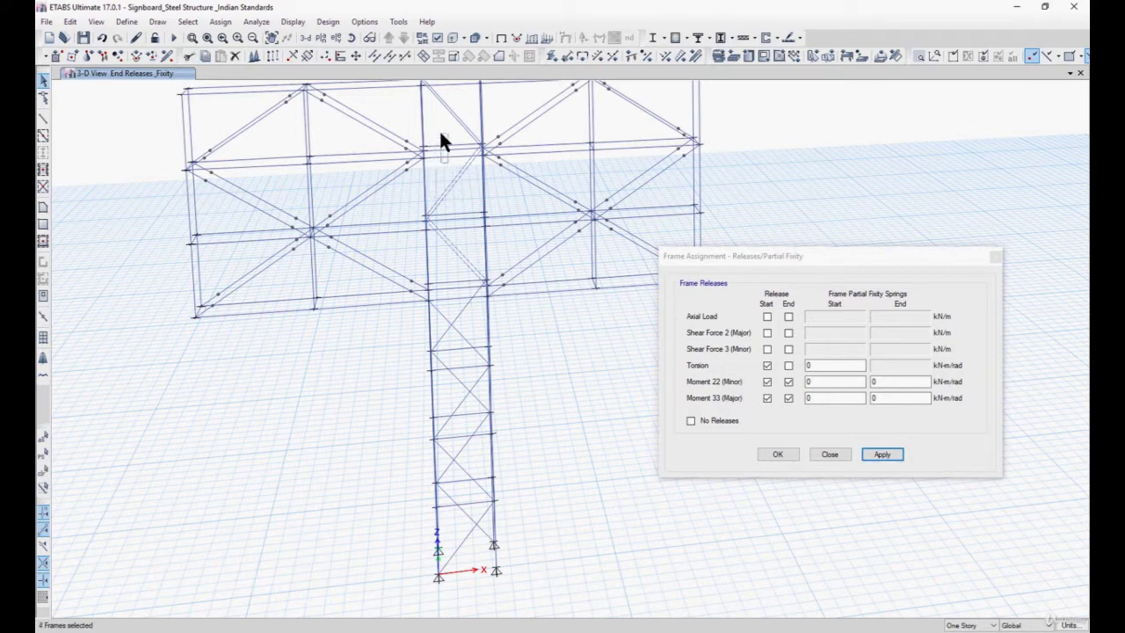
{"action": "middle_click_drag", "start_coordinate": [458, 147], "coordinate": [442, 221]}
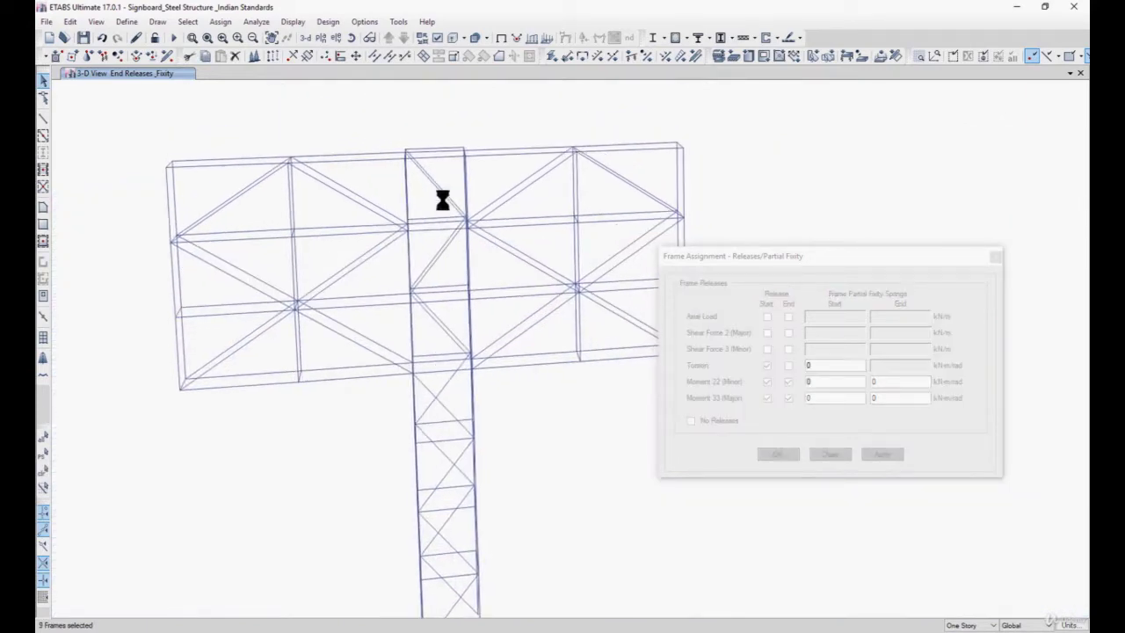
{"action": "left_click_drag", "start_coordinate": [444, 165], "coordinate": [431, 132]}
{"action": "left_click_drag", "start_coordinate": [385, 173], "coordinate": [362, 127]}
{"action": "left_click_drag", "start_coordinate": [202, 130], "coordinate": [201, 129]}
{"action": "left_click_drag", "start_coordinate": [274, 253], "coordinate": [251, 205]}
{"action": "left_click_drag", "start_coordinate": [348, 252], "coordinate": [324, 201]}
{"action": "left_click_drag", "start_coordinate": [383, 322], "coordinate": [359, 270]}
{"action": "left_click_drag", "start_coordinate": [204, 299], "coordinate": [202, 297]}
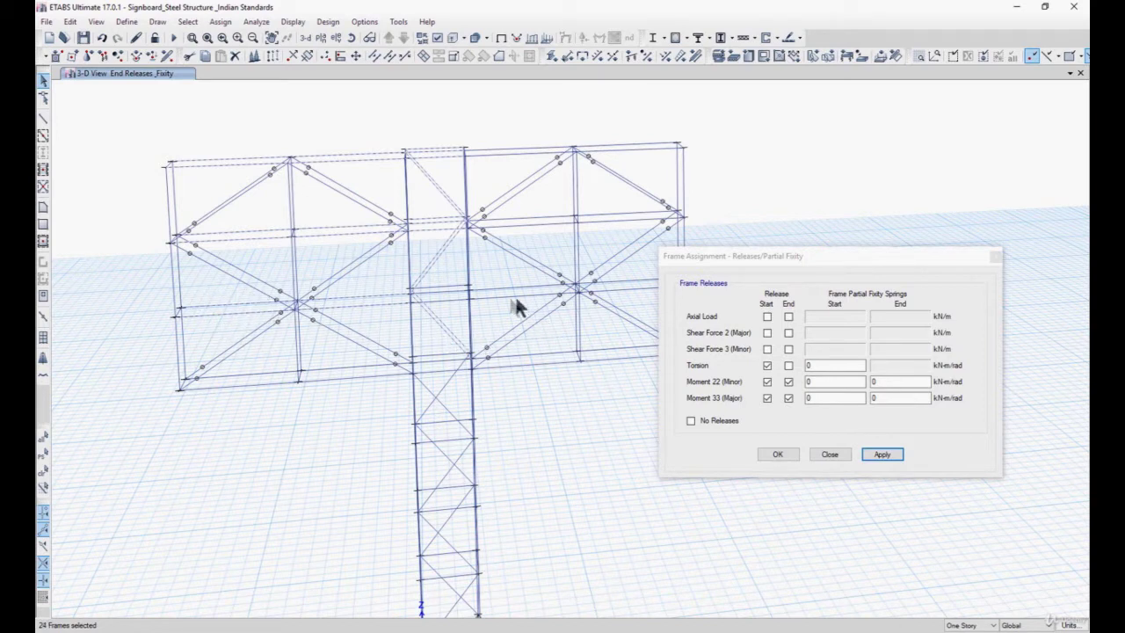
- Add the long horizontals on the signboard's positive-X side and those through the tower to the selection, and orbit from the default 3-D view
{"action": "left_click_drag", "start_coordinate": [643, 294], "coordinate": [641, 272]}
{"action": "left_click_drag", "start_coordinate": [613, 234], "coordinate": [598, 201]}
{"action": "left_click_drag", "start_coordinate": [528, 196], "coordinate": [527, 195]}
{"action": "left_click_drag", "start_coordinate": [640, 163], "coordinate": [617, 129]}
{"action": "middle_click_drag", "start_coordinate": [490, 259], "coordinate": [472, 263]}
{"action": "left_click_drag", "start_coordinate": [476, 179], "coordinate": [468, 134]}
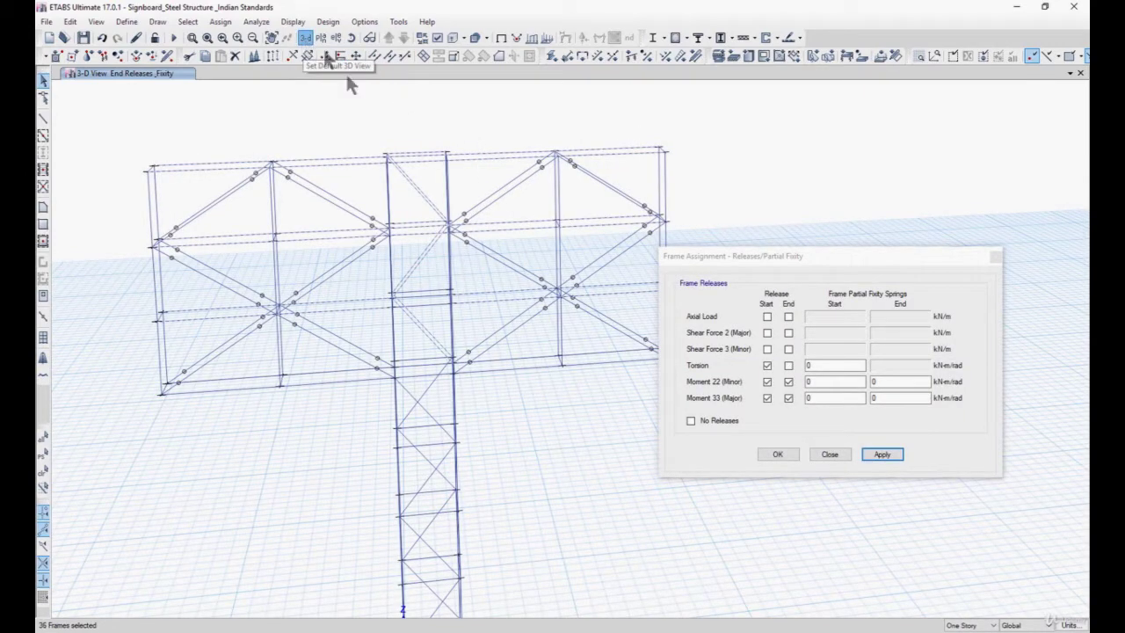
{"action": "left_click", "coordinate": [305, 38]}
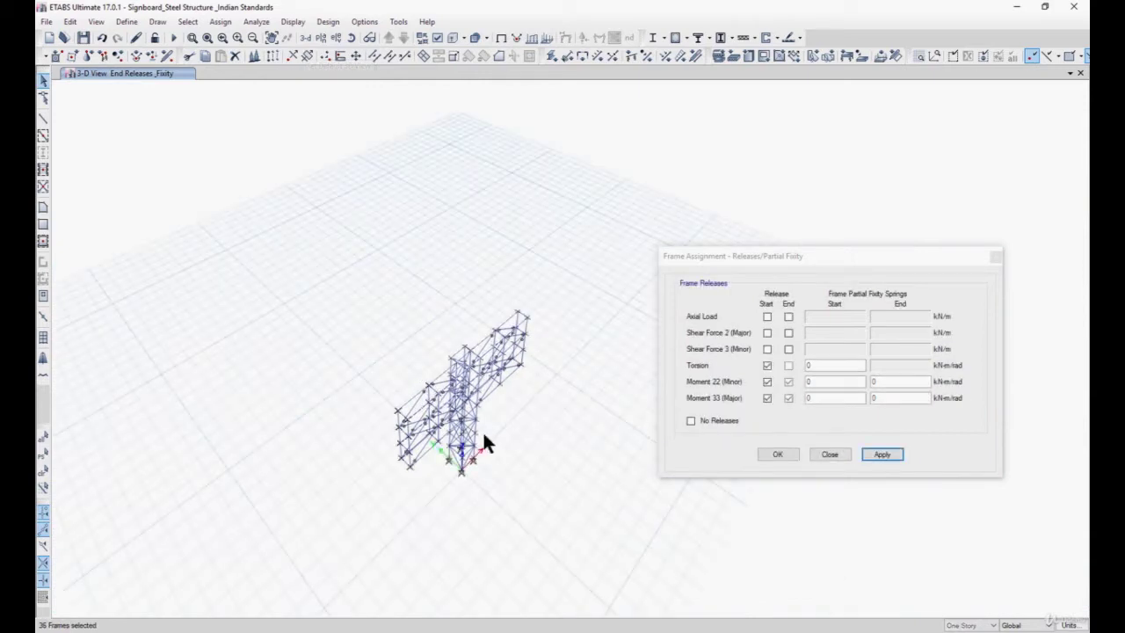
{"action": "middle_click_drag", "start_coordinate": [435, 354], "coordinate": [395, 328], "text": "shift"}
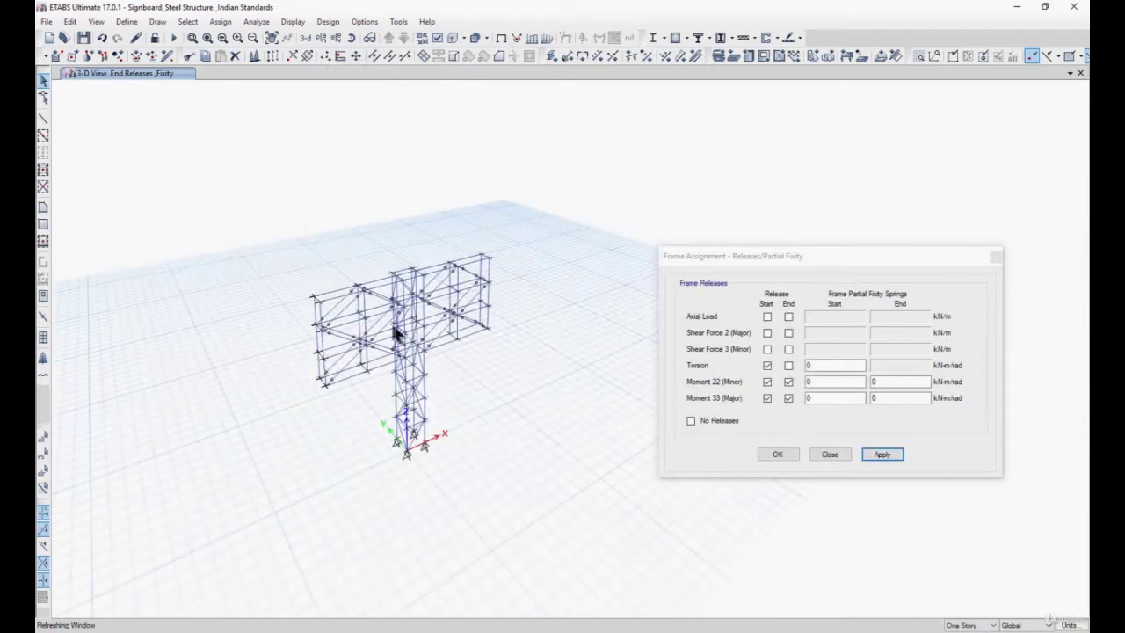
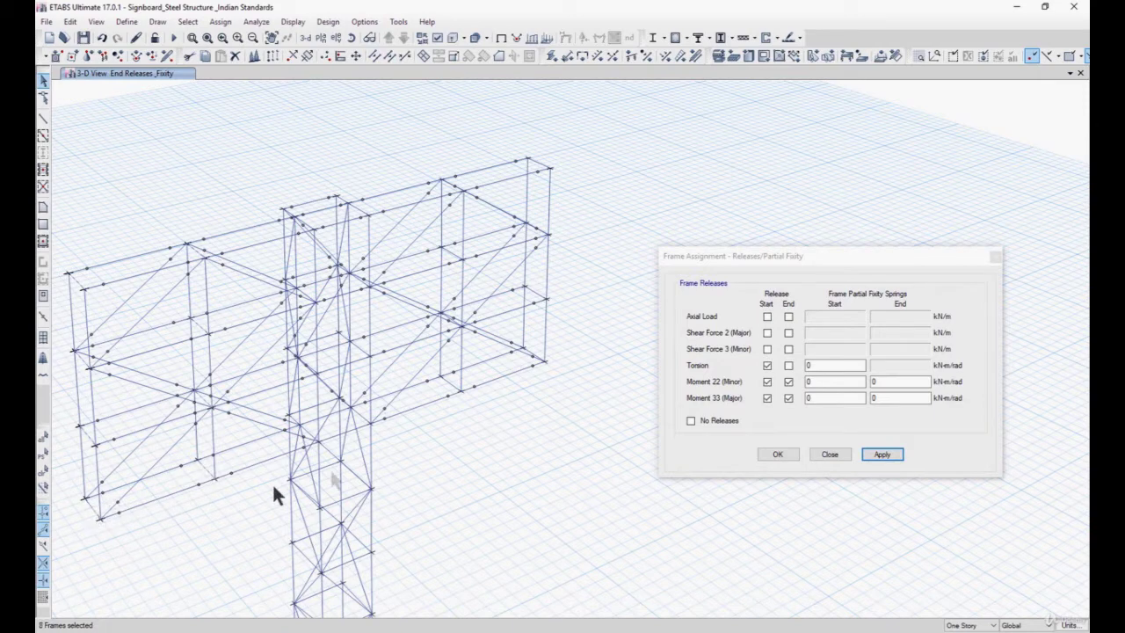
- Add the short cross members on the tower's positive-X face to the selection at all four signboard levels
{"action": "left_click", "coordinate": [360, 414]}
{"action": "left_click", "coordinate": [360, 347]}
{"action": "left_click", "coordinate": [358, 277]}
{"action": "left_click", "coordinate": [358, 209]}
- Add the short cross members joining the two signboard faces at the middle of the positive-X panel to the selection
{"action": "left_click", "coordinate": [452, 181]}
{"action": "left_click", "coordinate": [538, 232]}
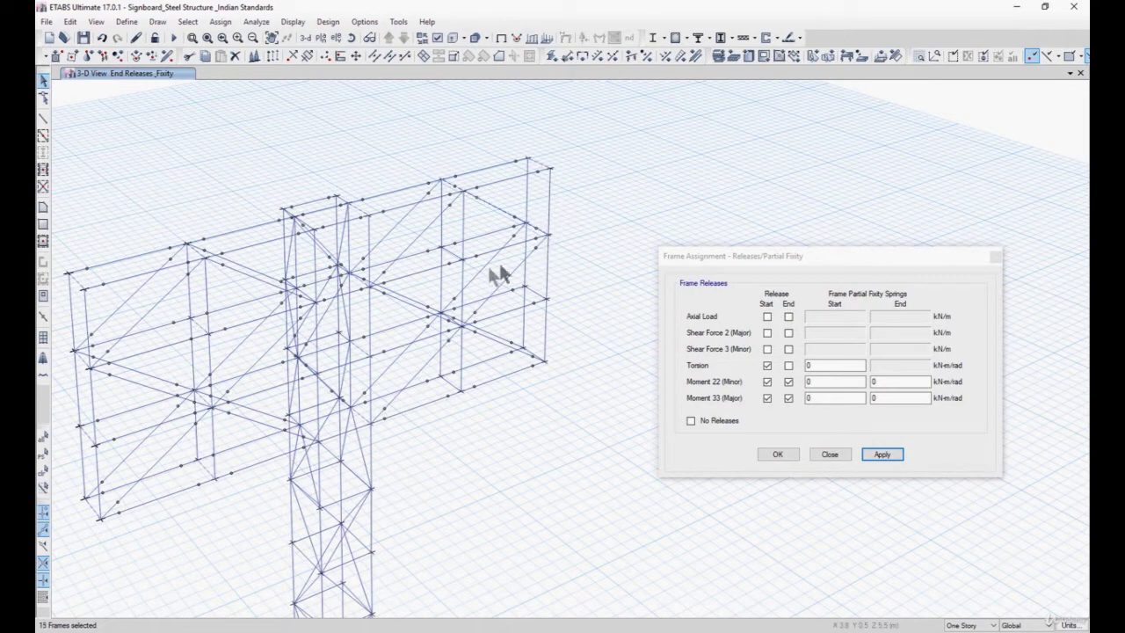
{"action": "left_click", "coordinate": [499, 209]}
{"action": "left_click", "coordinate": [452, 316]}
{"action": "scroll", "coordinate": [453, 317], "scroll_direction": "up", "scroll_amount": 4}
{"action": "left_click", "coordinate": [451, 317]}
{"action": "left_click", "coordinate": [443, 491]}
{"action": "scroll", "coordinate": [437, 450], "scroll_direction": "down", "scroll_amount": 4}
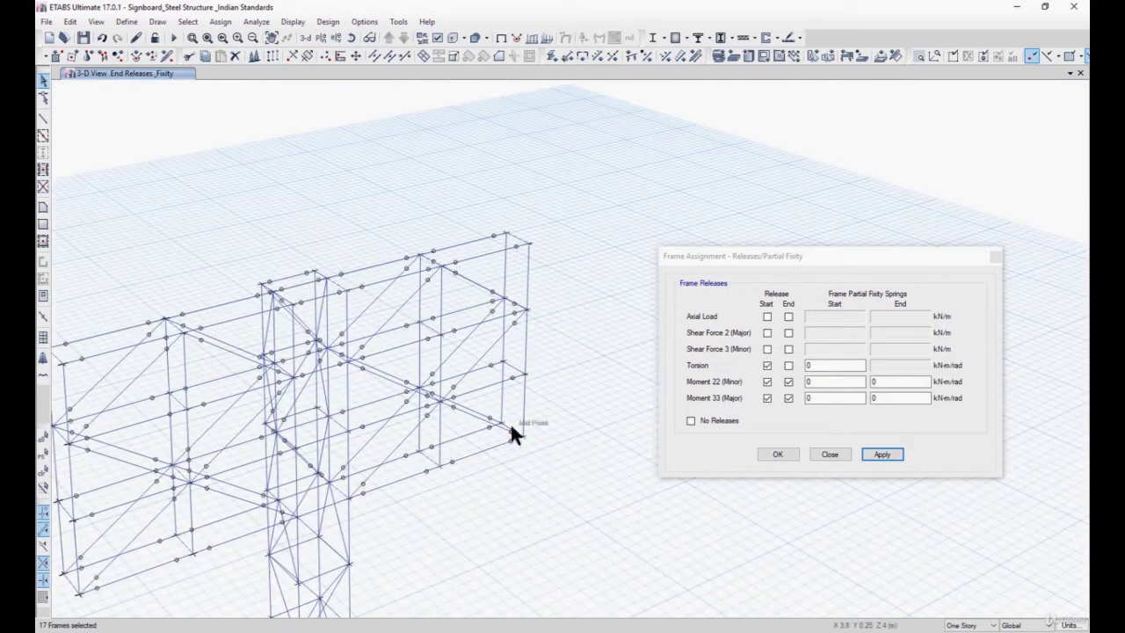
- Add the remaining short cross members at the outer end of the signboard's positive-X panel to the selection
{"action": "scroll", "coordinate": [515, 434], "scroll_direction": "up", "scroll_amount": 5}
{"action": "middle_click_drag", "start_coordinate": [499, 424], "coordinate": [509, 269]}
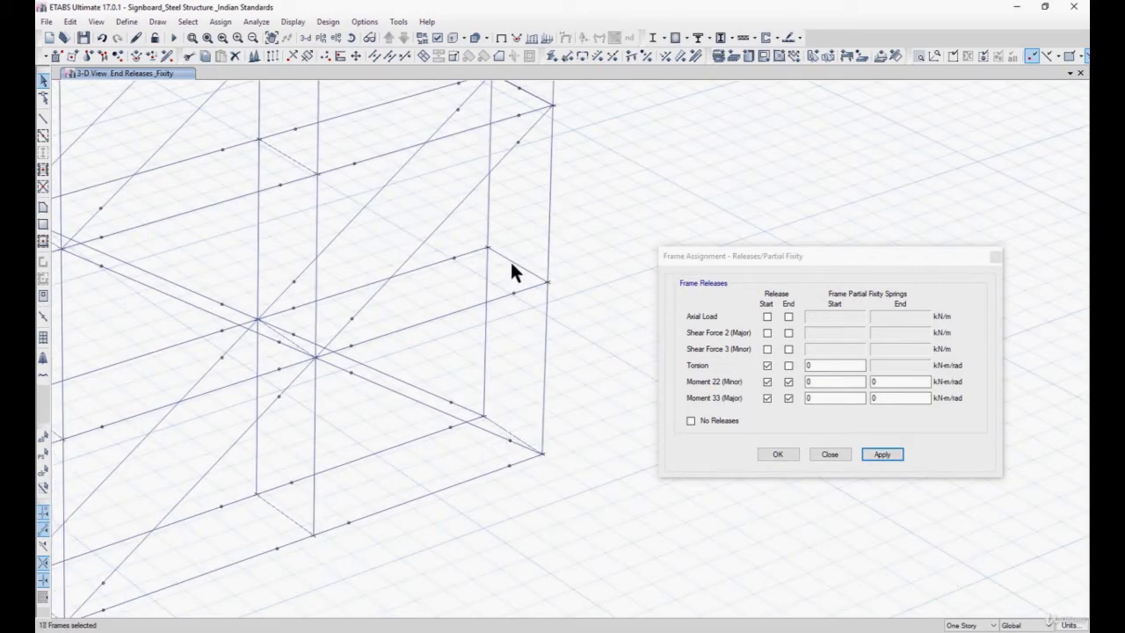
{"action": "scroll", "coordinate": [489, 319], "scroll_direction": "down", "scroll_amount": 4}
{"action": "left_click", "coordinate": [502, 226]}
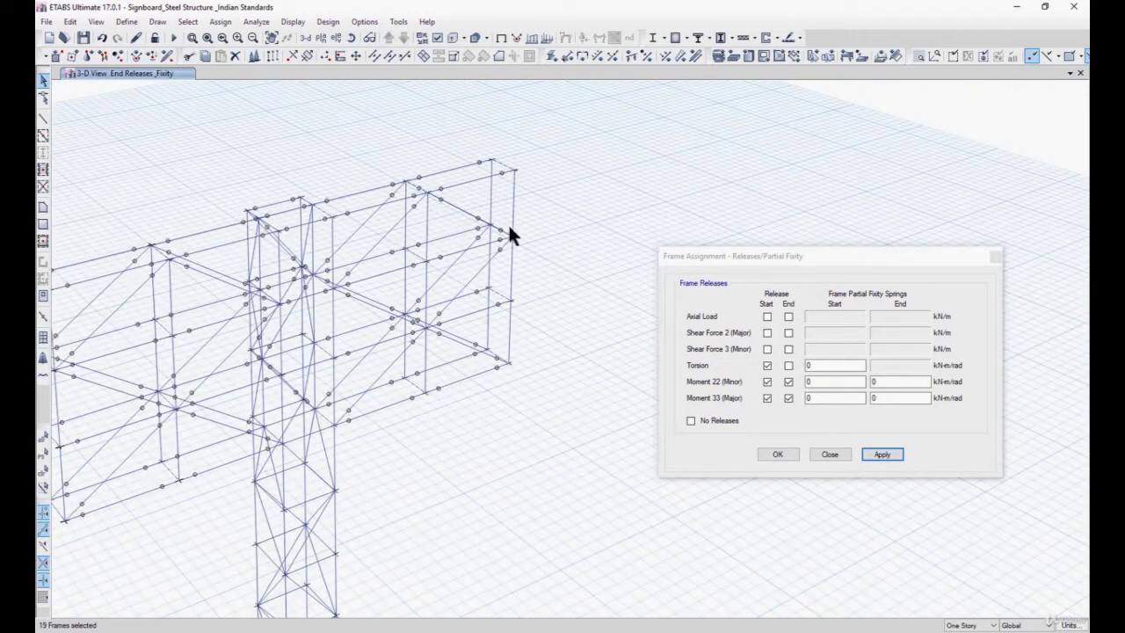
{"action": "middle_click_drag", "start_coordinate": [539, 262], "coordinate": [495, 301], "text": "shift"}
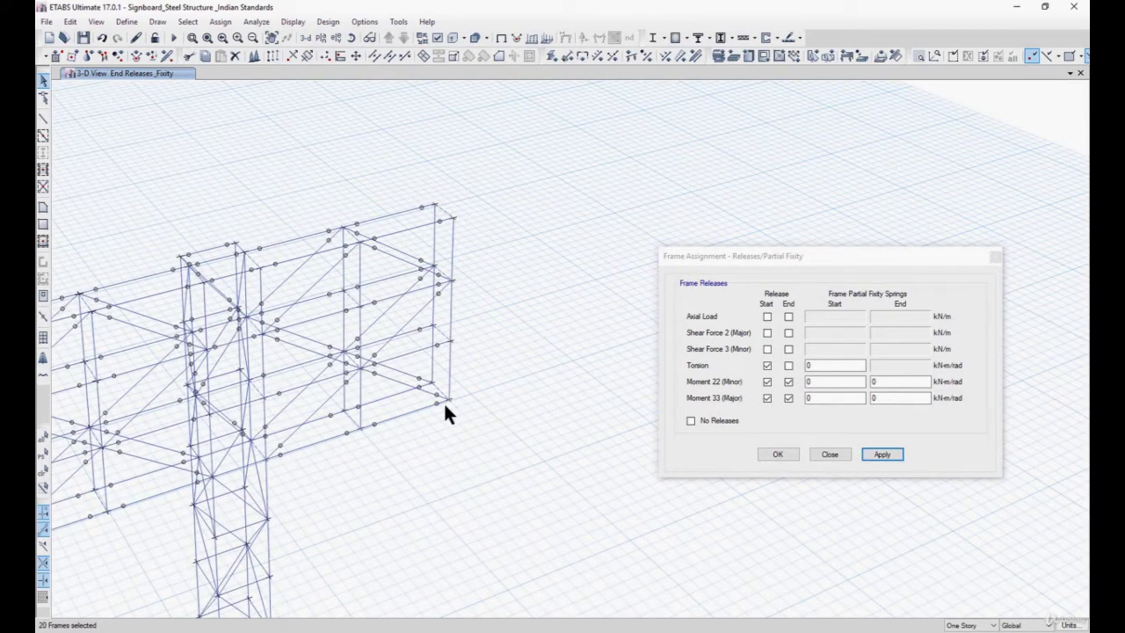
{"action": "middle_click_drag", "start_coordinate": [289, 388], "coordinate": [474, 369]}
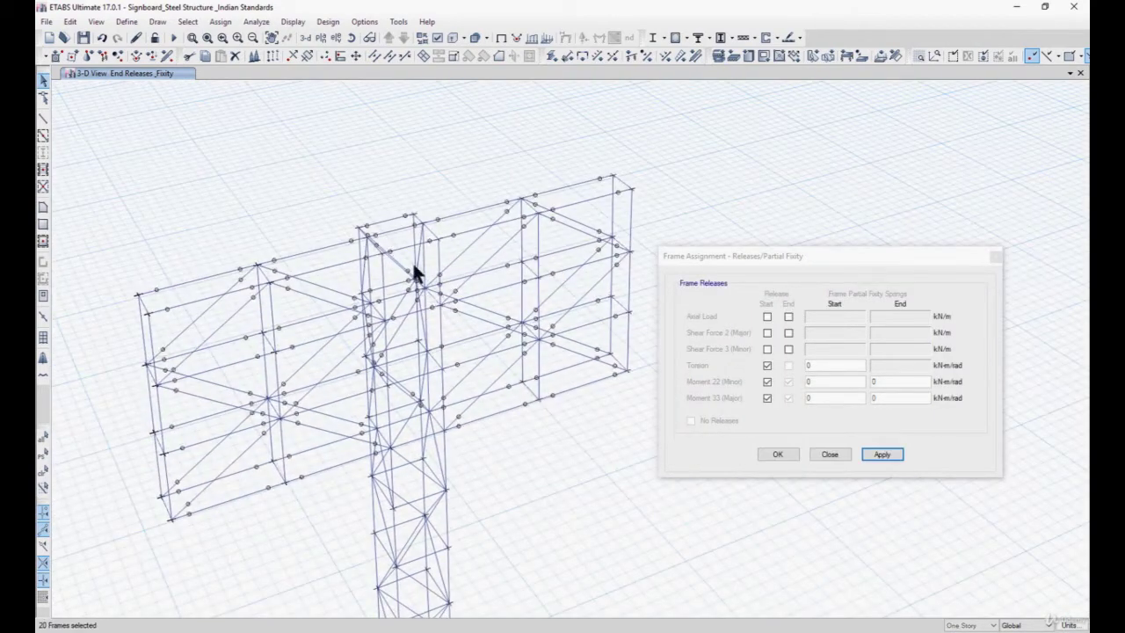
- Add the cross members on the tower's negative-X face at the signboard levels and apply the same end releases to the selection
{"action": "scroll", "coordinate": [430, 226], "scroll_direction": "up", "scroll_amount": 5}
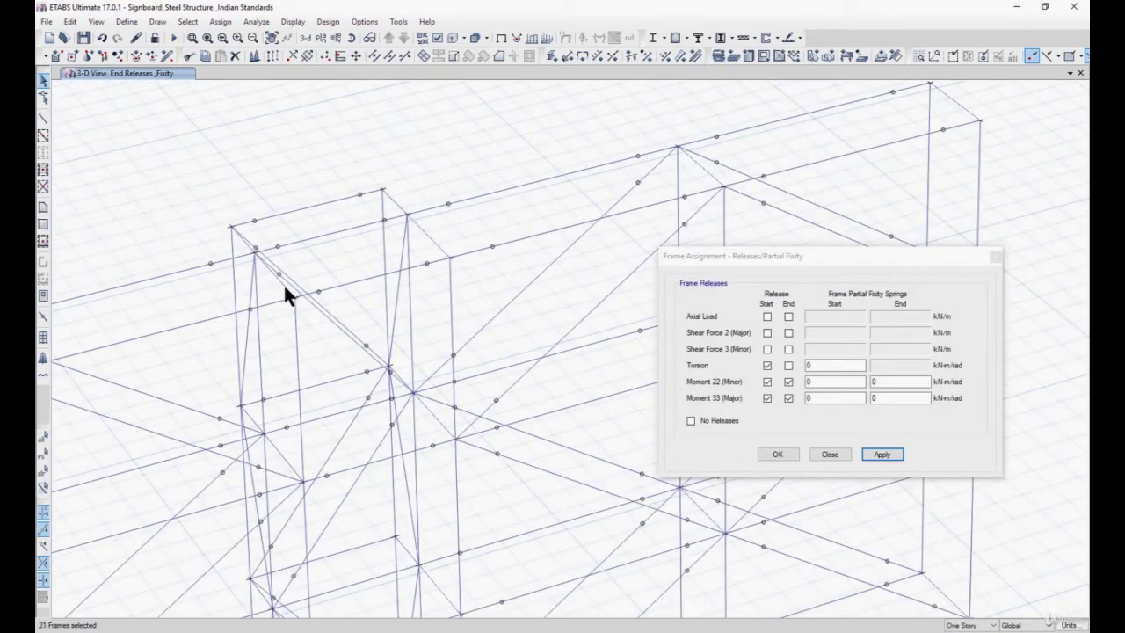
{"action": "scroll", "coordinate": [314, 322], "scroll_direction": "down", "scroll_amount": 3}
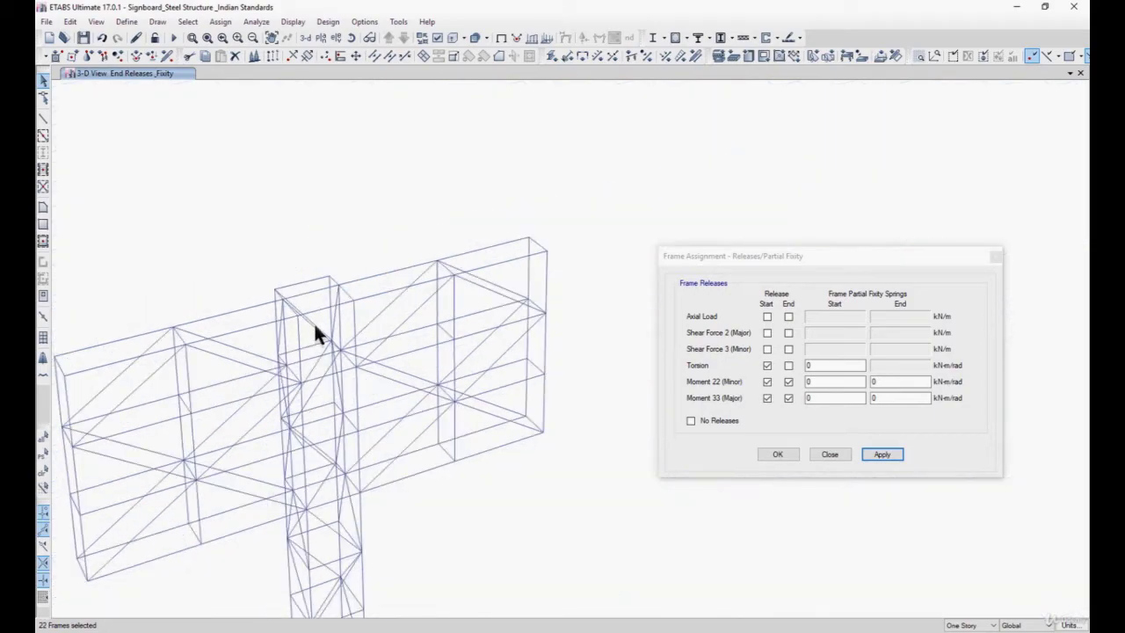
{"action": "scroll", "coordinate": [295, 439], "scroll_direction": "up", "scroll_amount": 4}
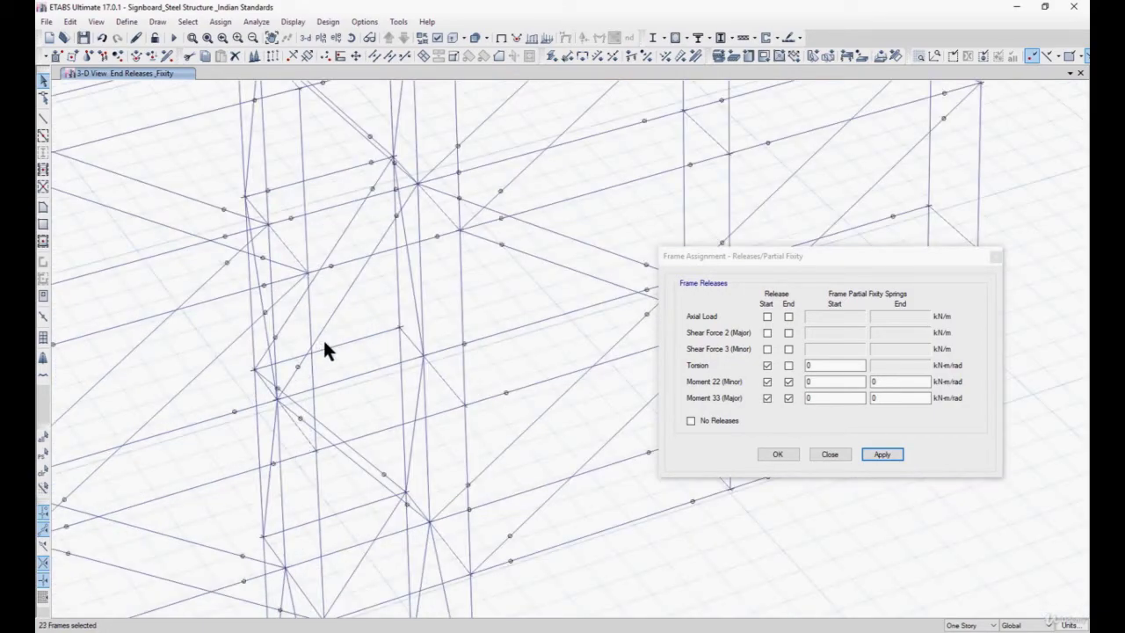
{"action": "scroll", "coordinate": [319, 414], "scroll_direction": "down", "scroll_amount": 3}
{"action": "scroll", "coordinate": [313, 440], "scroll_direction": "up", "scroll_amount": 4}
{"action": "left_click", "coordinate": [326, 406]}
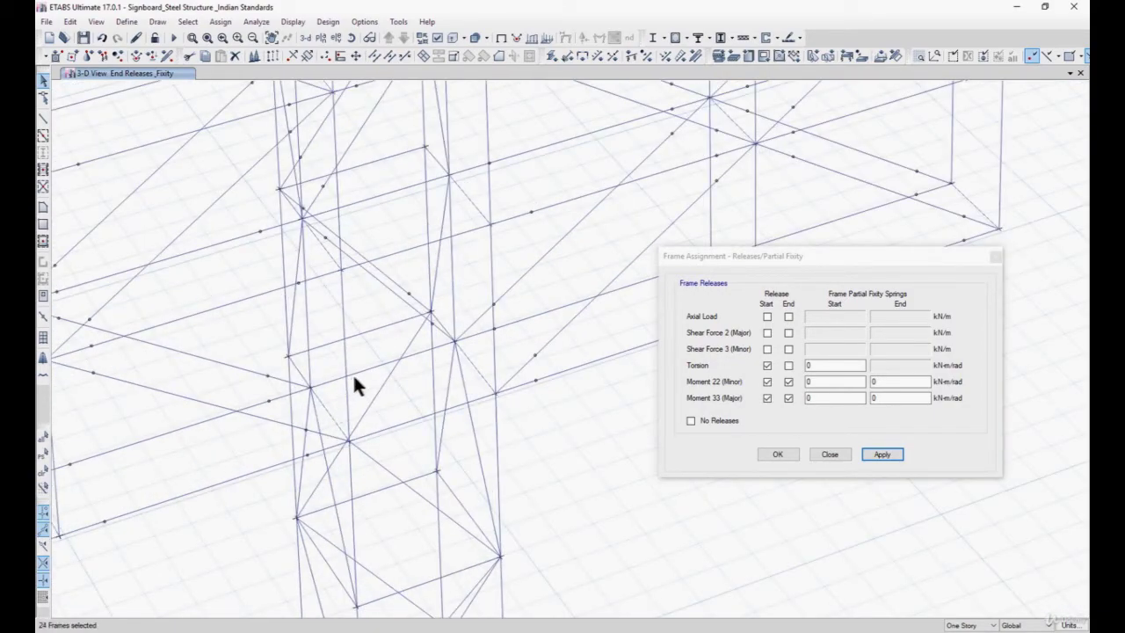
{"action": "scroll", "coordinate": [351, 373], "scroll_direction": "down", "scroll_amount": 3}
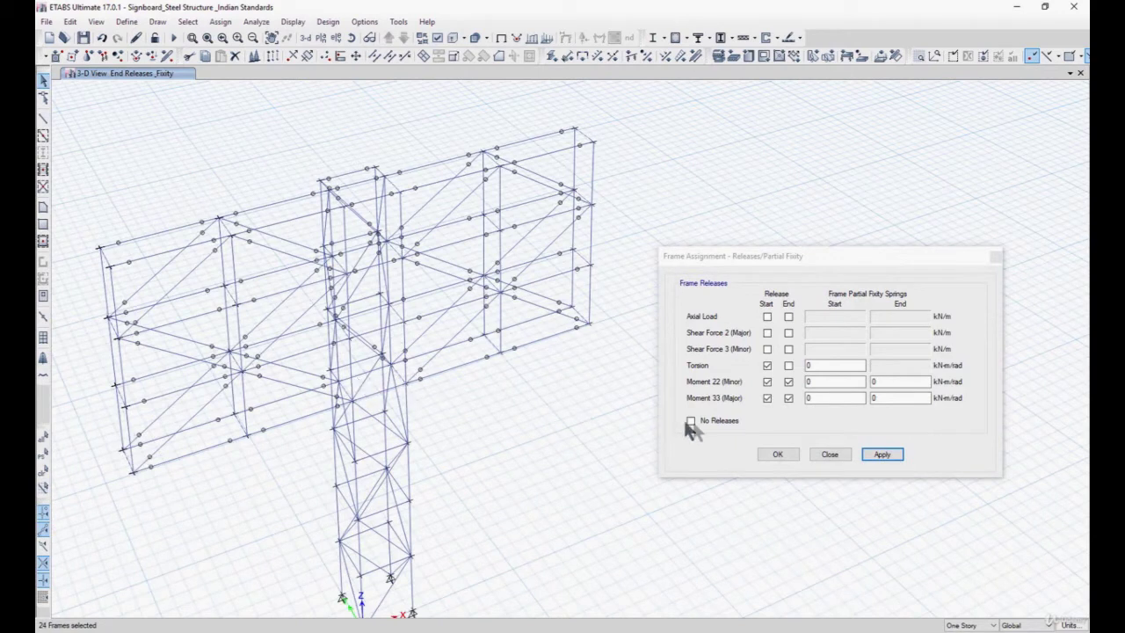
{"action": "left_click", "coordinate": [886, 454]}
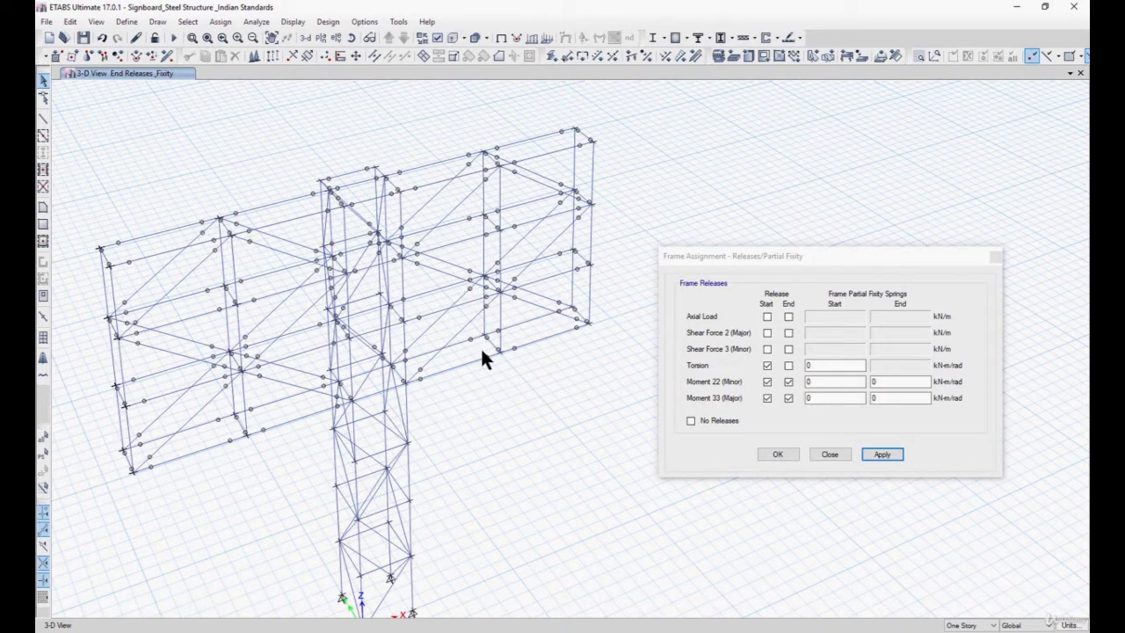
- Select the diagonal braces in the two lowest tower panels on the faces parallel to the X axis
{"action": "middle_click_drag", "start_coordinate": [495, 365], "coordinate": [372, 294]}
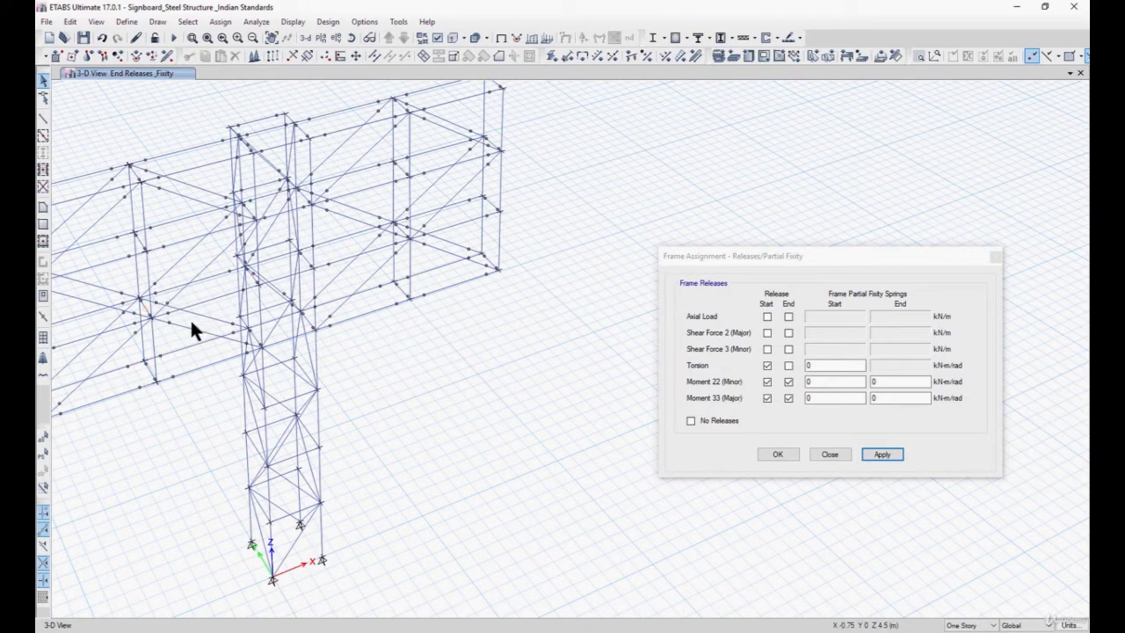
{"action": "middle_click_drag", "start_coordinate": [278, 321], "coordinate": [339, 287], "text": "shift"}
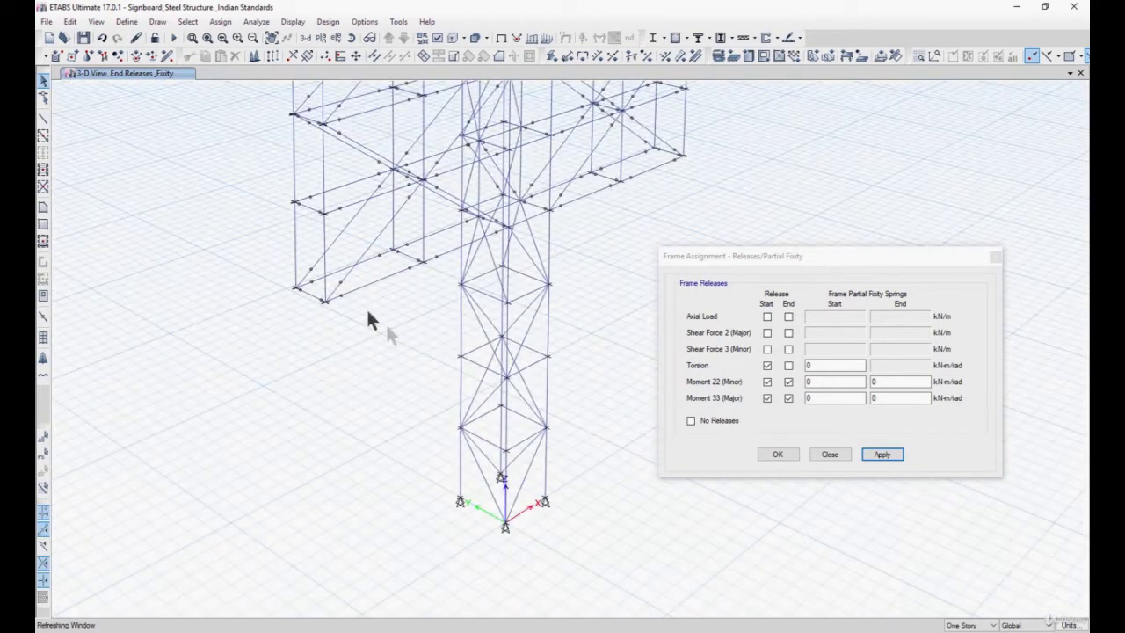
{"action": "middle_click_drag", "start_coordinate": [521, 403], "coordinate": [392, 369]}
{"action": "middle_click_drag", "start_coordinate": [262, 355], "coordinate": [610, 364]}
{"action": "middle_click_drag", "start_coordinate": [190, 334], "coordinate": [464, 431]}
{"action": "middle_click_drag", "start_coordinate": [98, 297], "coordinate": [401, 369]}
{"action": "scroll", "coordinate": [191, 334], "scroll_direction": "up", "scroll_amount": 3}
{"action": "scroll", "coordinate": [427, 444], "scroll_direction": "up", "scroll_amount": 1}
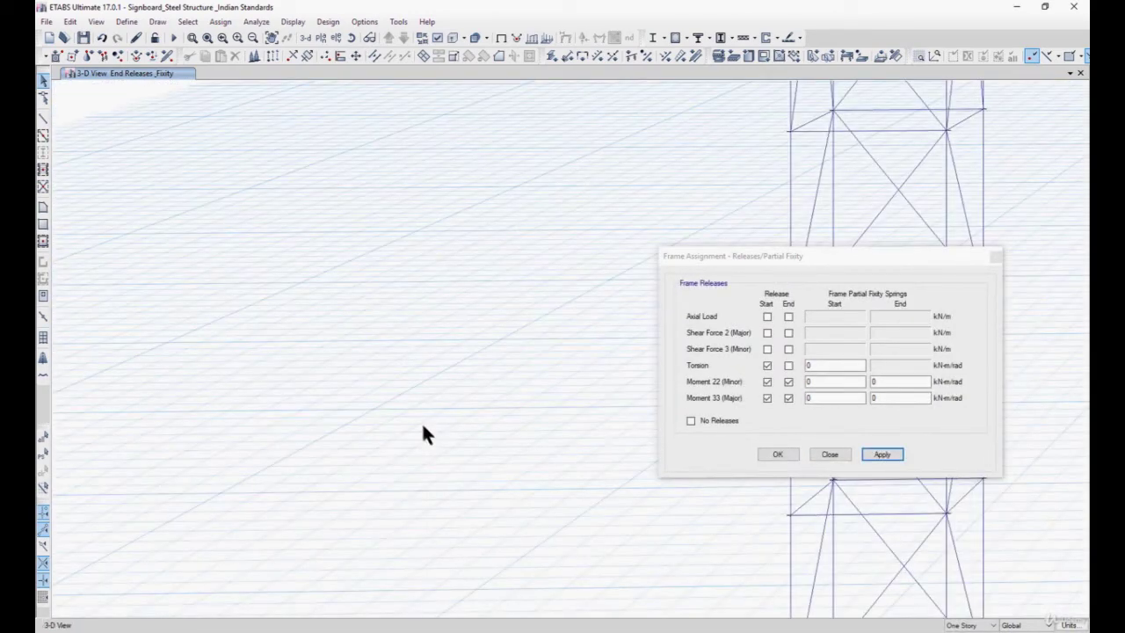
{"action": "scroll", "coordinate": [282, 312], "scroll_direction": "down", "scroll_amount": 3}
{"action": "scroll", "coordinate": [352, 343], "scroll_direction": "up", "scroll_amount": 2}
{"action": "scroll", "coordinate": [376, 344], "scroll_direction": "up", "scroll_amount": 3}
{"action": "left_click_drag", "start_coordinate": [353, 442], "coordinate": [326, 355]}
{"action": "left_click_drag", "start_coordinate": [332, 305], "coordinate": [306, 227]}
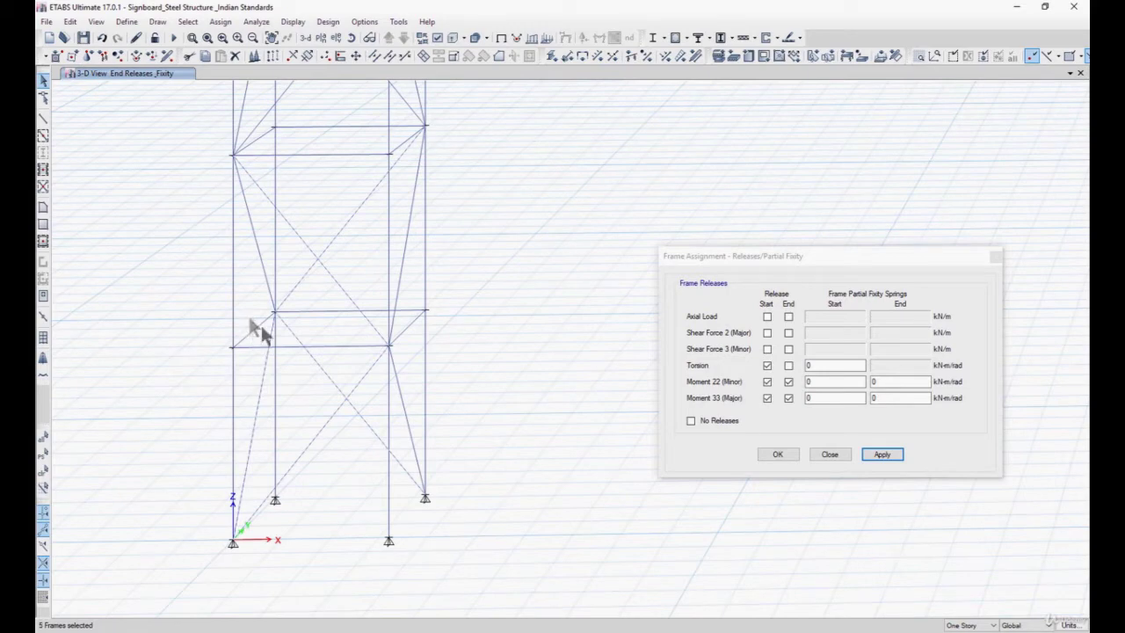
- Add the diagonal braces and horizontal members of the lower tower panels to the selection
{"action": "left_click_drag", "start_coordinate": [343, 371], "coordinate": [313, 295]}
{"action": "middle_click_drag", "start_coordinate": [381, 211], "coordinate": [399, 483]}
{"action": "left_click", "coordinate": [411, 426]}
{"action": "middle_click_drag", "start_coordinate": [401, 302], "coordinate": [392, 447]}
{"action": "left_click_drag", "start_coordinate": [409, 484], "coordinate": [394, 266]}
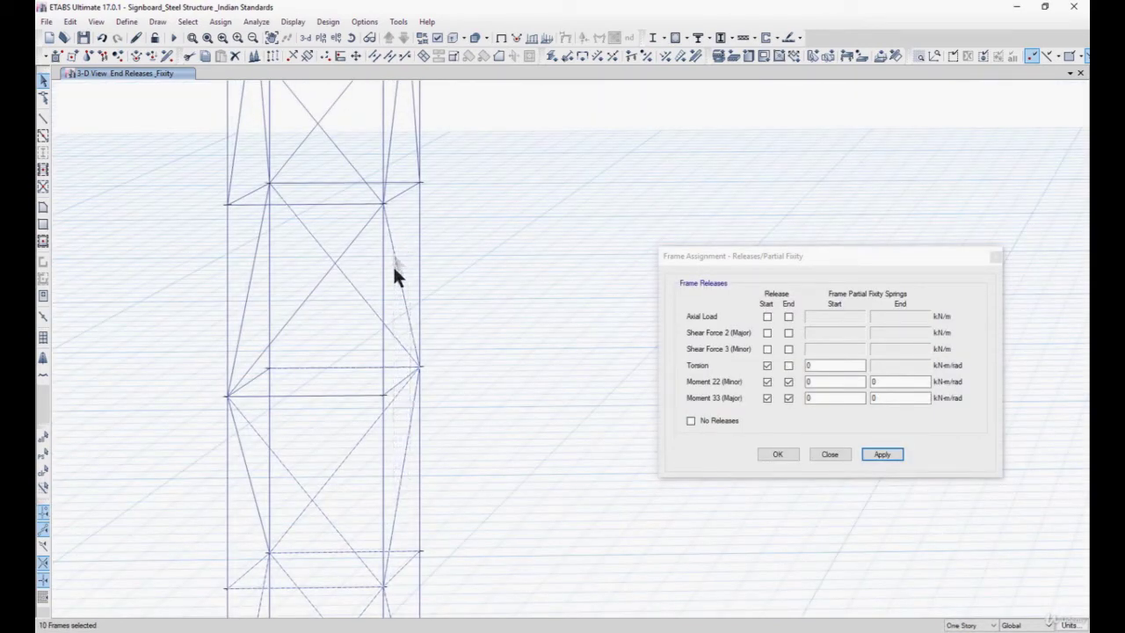
{"action": "left_click_drag", "start_coordinate": [333, 494], "coordinate": [297, 226]}
{"action": "left_click_drag", "start_coordinate": [253, 461], "coordinate": [237, 302]}
- Add the braces in the tower panel directly beneath the signboard and the tower horizontals at the signboard's bottom level to the selection
{"action": "middle_click_drag", "start_coordinate": [307, 217], "coordinate": [263, 439]}
{"action": "left_click_drag", "start_coordinate": [270, 428], "coordinate": [251, 309]}
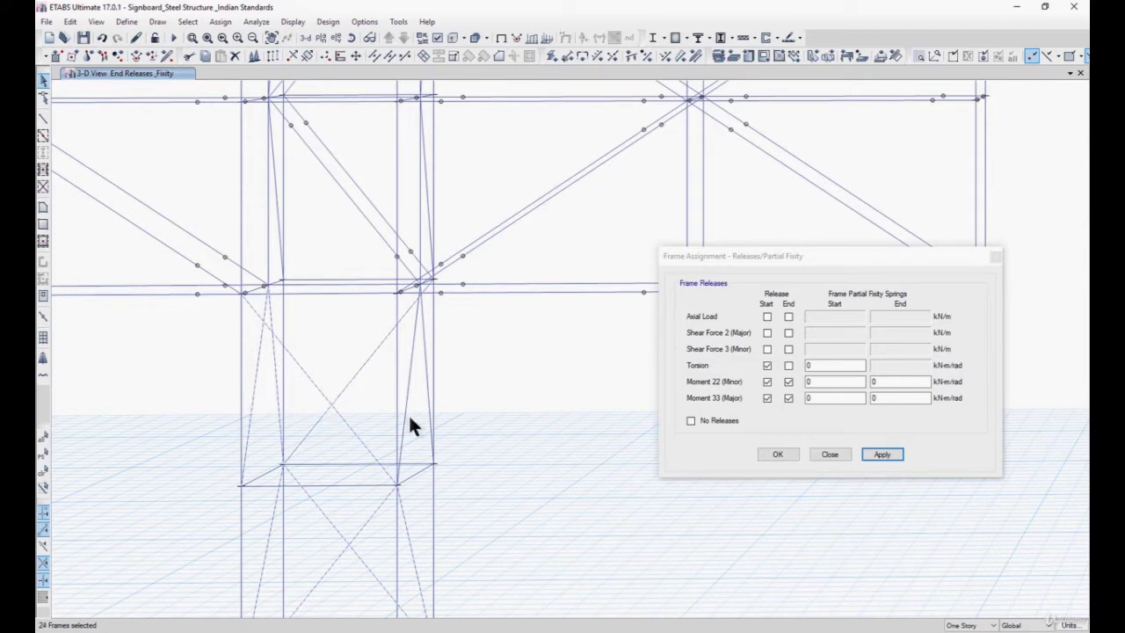
{"action": "left_click_drag", "start_coordinate": [421, 421], "coordinate": [410, 307]}
{"action": "scroll", "coordinate": [365, 333], "scroll_direction": "down", "scroll_amount": 3}
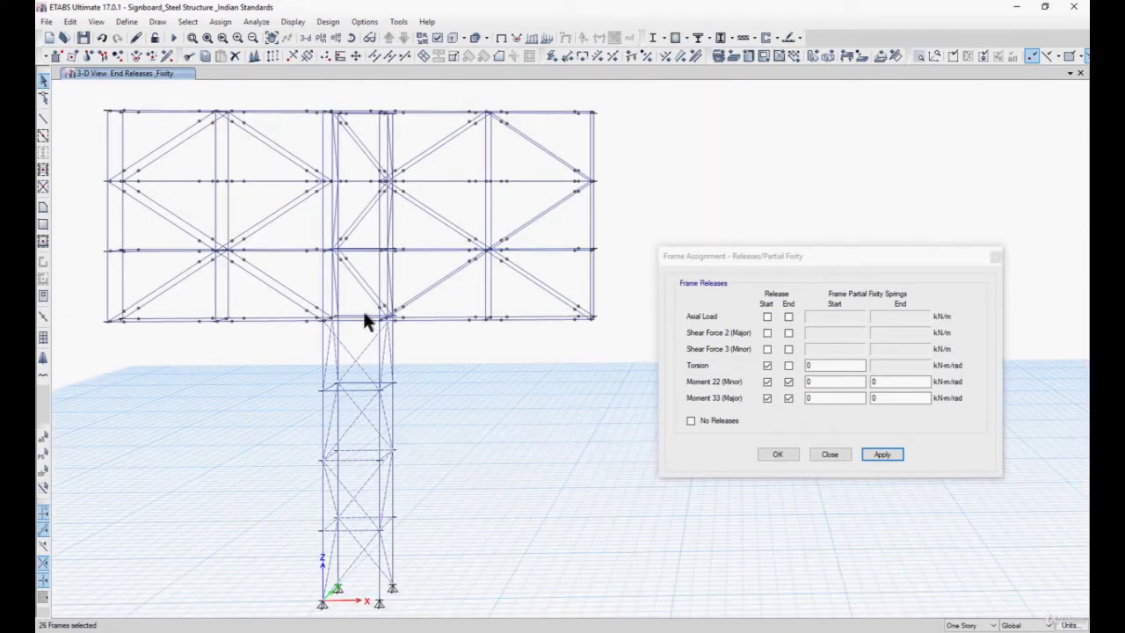
{"action": "scroll", "coordinate": [365, 341], "scroll_direction": "up", "scroll_amount": 3}
{"action": "left_click", "coordinate": [341, 325]}
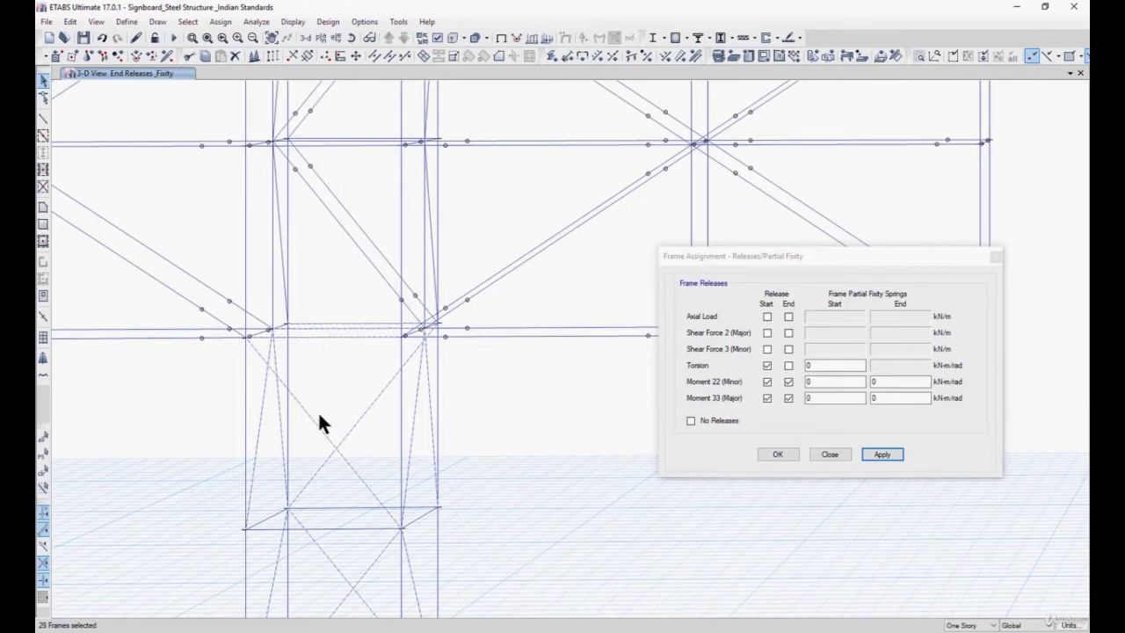
- Add the remaining X-direction tower horizontals up to the signboard's top level to the selection
{"action": "scroll", "coordinate": [325, 413], "scroll_direction": "down", "scroll_amount": 4}
{"action": "scroll", "coordinate": [329, 382], "scroll_direction": "up", "scroll_amount": 6}
{"action": "left_click", "coordinate": [350, 431]}
{"action": "left_click_drag", "start_coordinate": [359, 460], "coordinate": [341, 399]}
{"action": "left_click_drag", "start_coordinate": [308, 273], "coordinate": [306, 229]}
{"action": "middle_click_drag", "start_coordinate": [360, 285], "coordinate": [401, 484]}
{"action": "left_click_drag", "start_coordinate": [394, 350], "coordinate": [367, 283]}
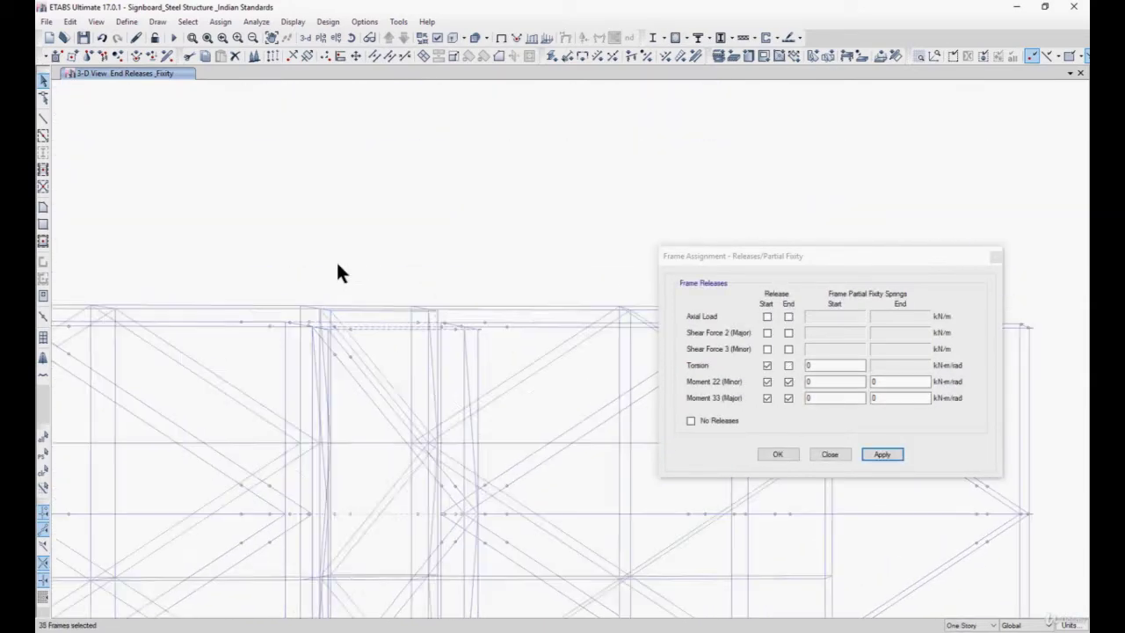
- Release start torsion and both-end moments 22 and 33 on the selected tower members, and return to the default 3-D view
{"action": "scroll", "coordinate": [337, 265], "scroll_direction": "down", "scroll_amount": 3}
{"action": "left_click", "coordinate": [882, 454]}
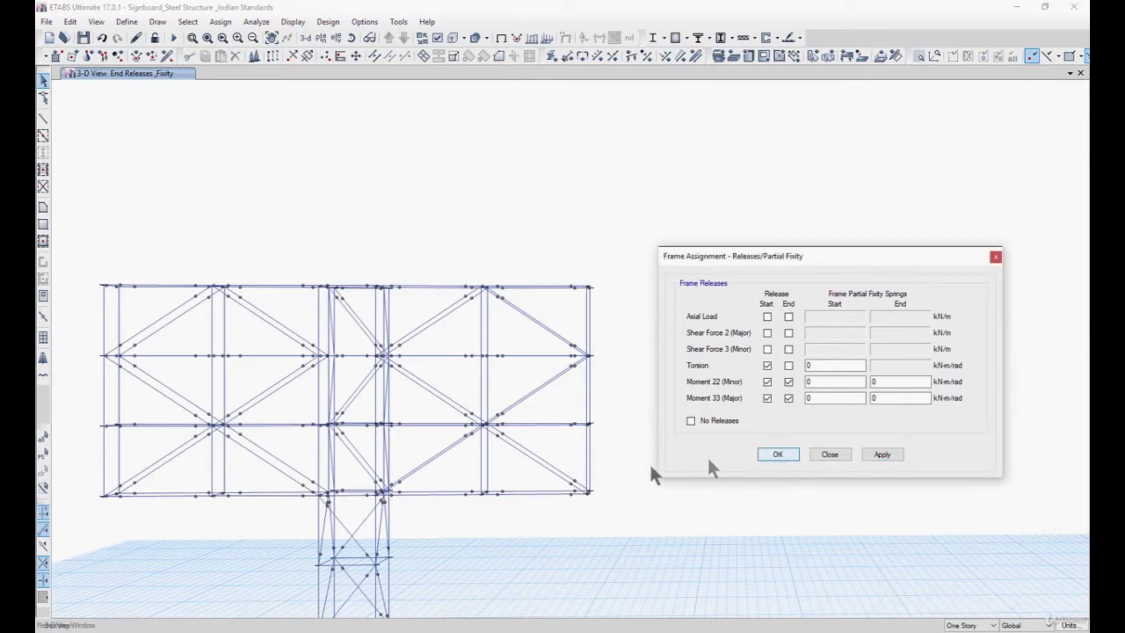
{"action": "left_click", "coordinate": [761, 455]}
{"action": "middle_click_drag", "start_coordinate": [524, 490], "coordinate": [485, 311]}
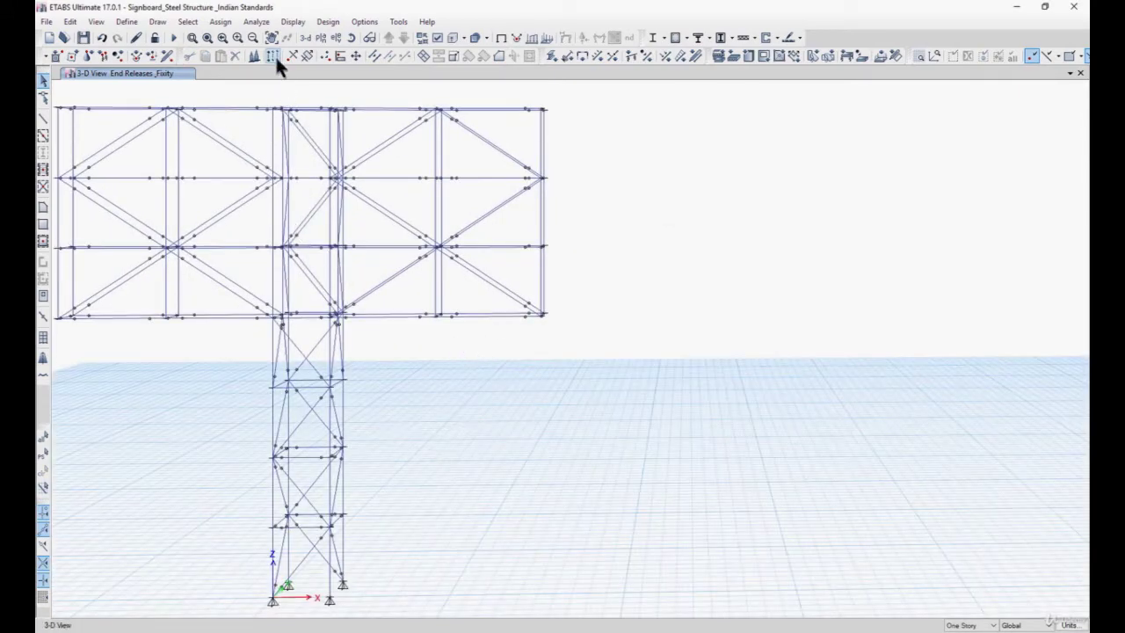
{"action": "left_click", "coordinate": [305, 37]}
- Assign pinned restraints, with translation fixed in X, Y and Z and rotations free, to the four tower base joints
{"action": "scroll", "coordinate": [645, 557], "scroll_direction": "up", "scroll_amount": 3}
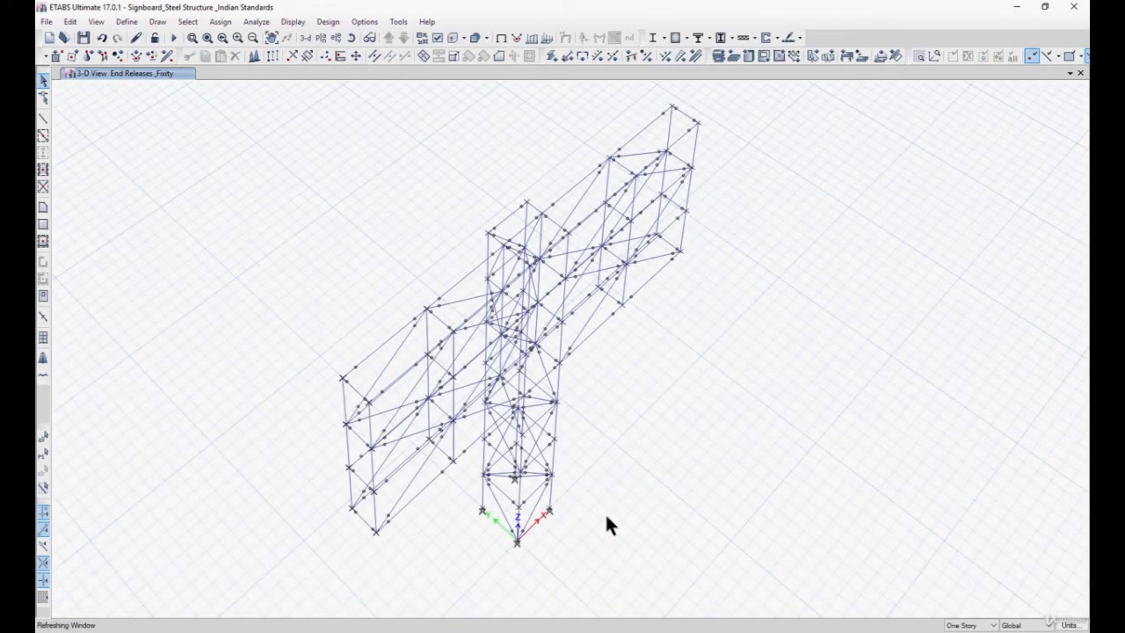
{"action": "scroll", "coordinate": [545, 452], "scroll_direction": "up", "scroll_amount": 3}
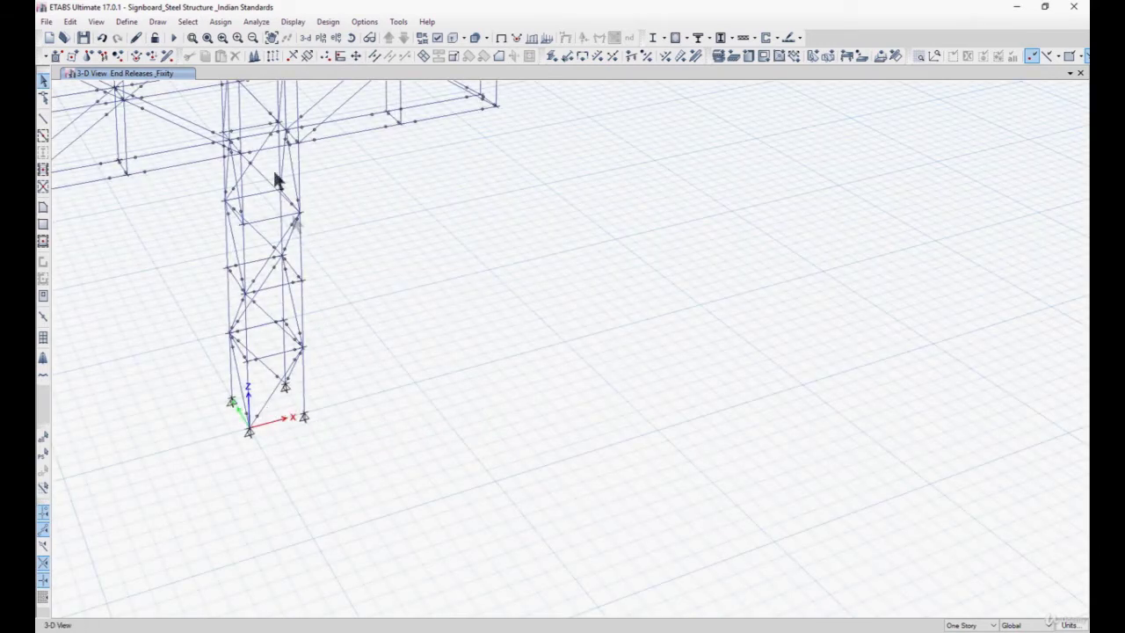
{"action": "left_click", "coordinate": [219, 23]}
{"action": "mouse_move", "coordinate": [274, 38]}
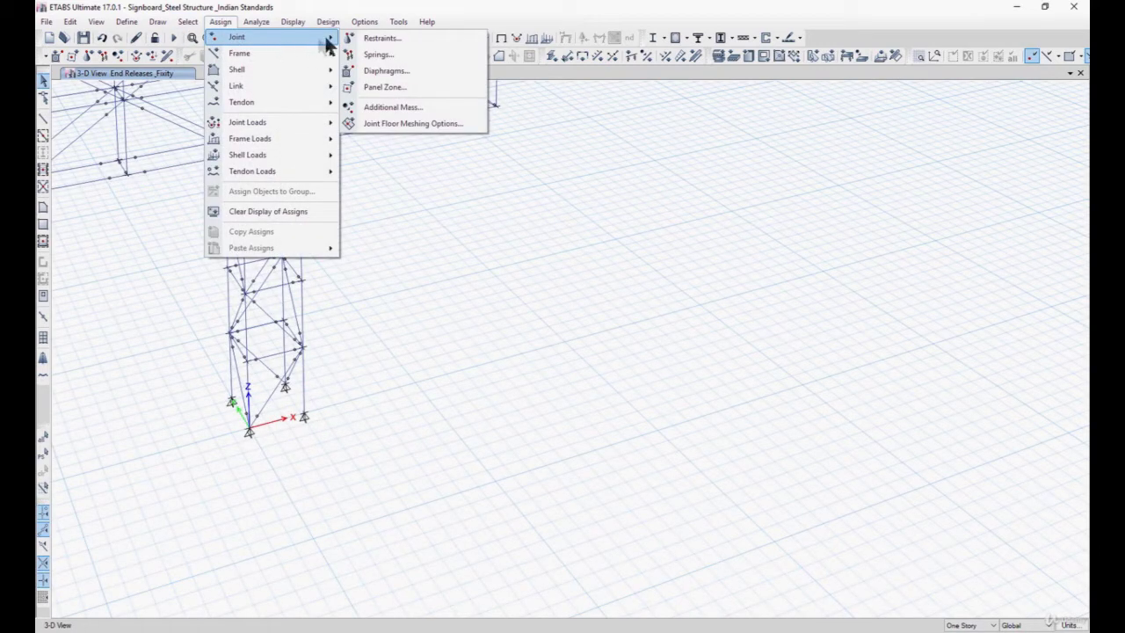
{"action": "left_click", "coordinate": [377, 37]}
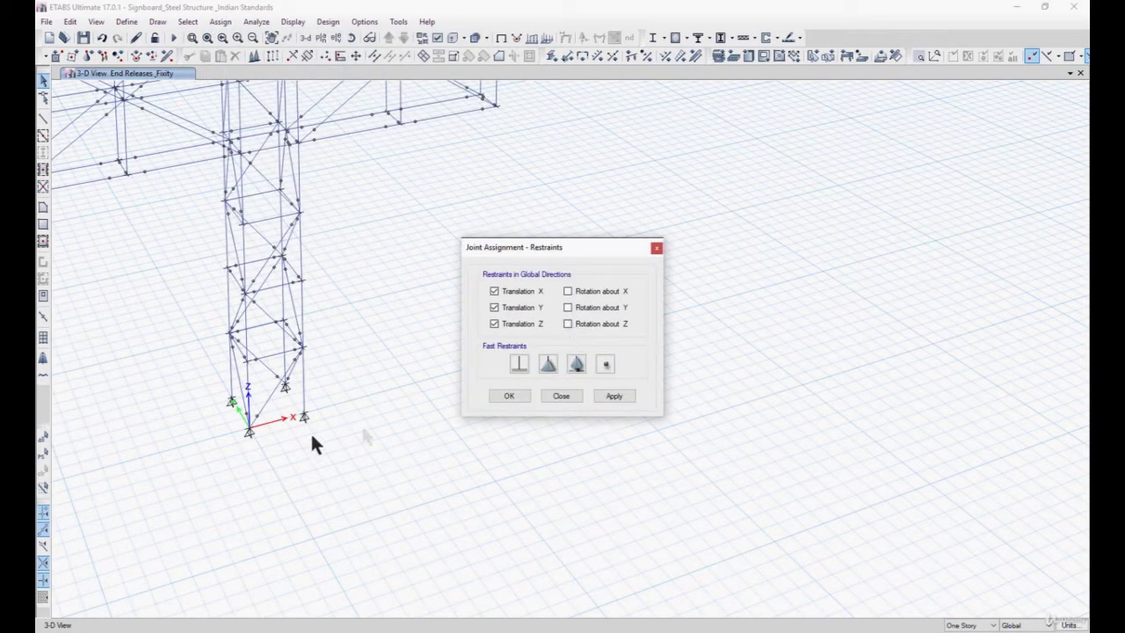
{"action": "left_click", "coordinate": [230, 400]}
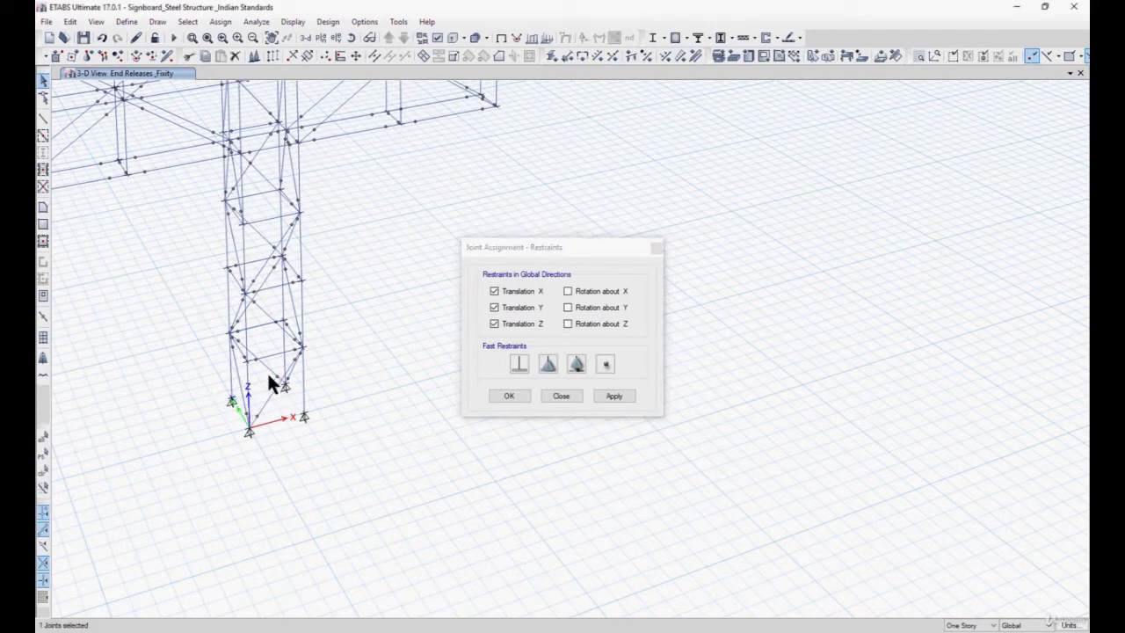
{"action": "left_click", "coordinate": [612, 396]}
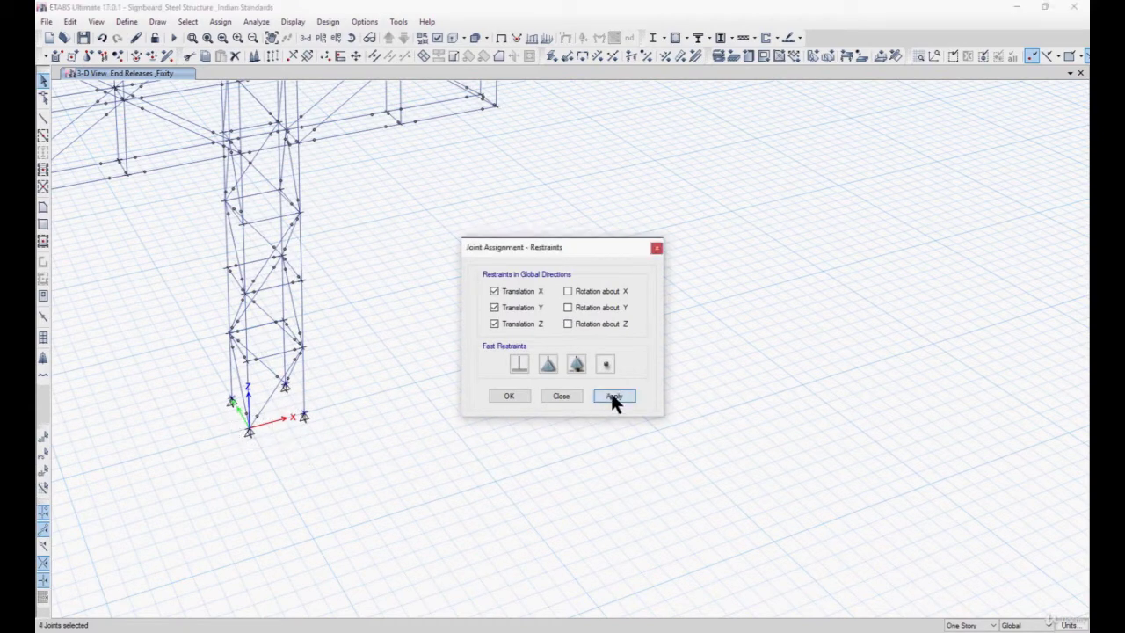
{"action": "left_click", "coordinate": [508, 395]}
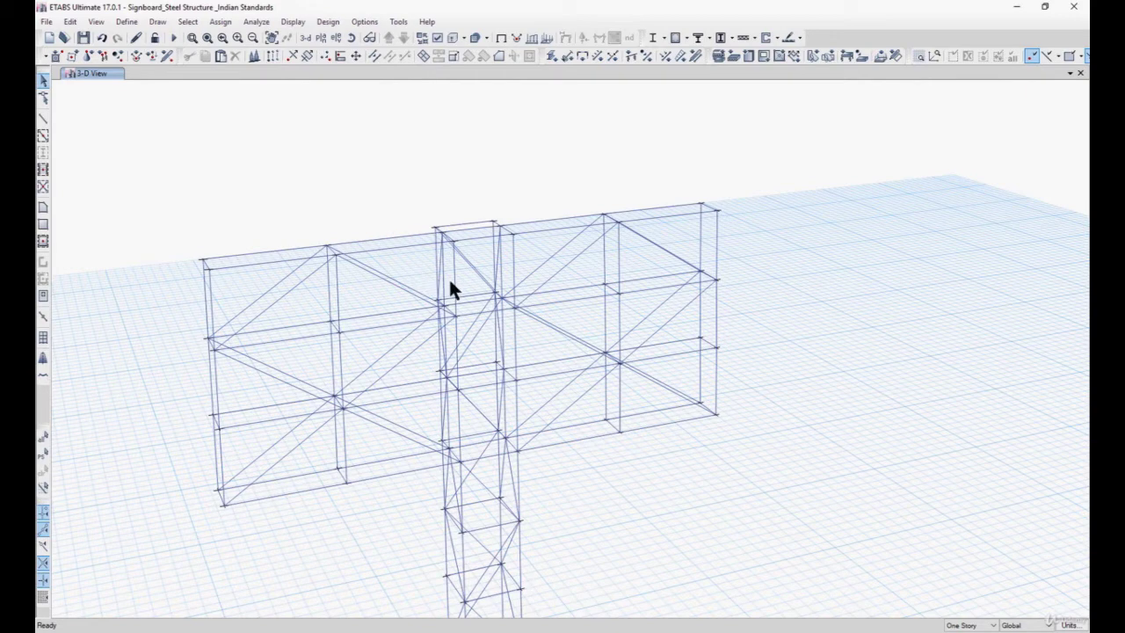
- Check the model with all checks plus trimming or extending frames and joint story assignment enabled, and close the report
{"action": "middle_click_drag", "start_coordinate": [547, 362], "coordinate": [577, 263]}
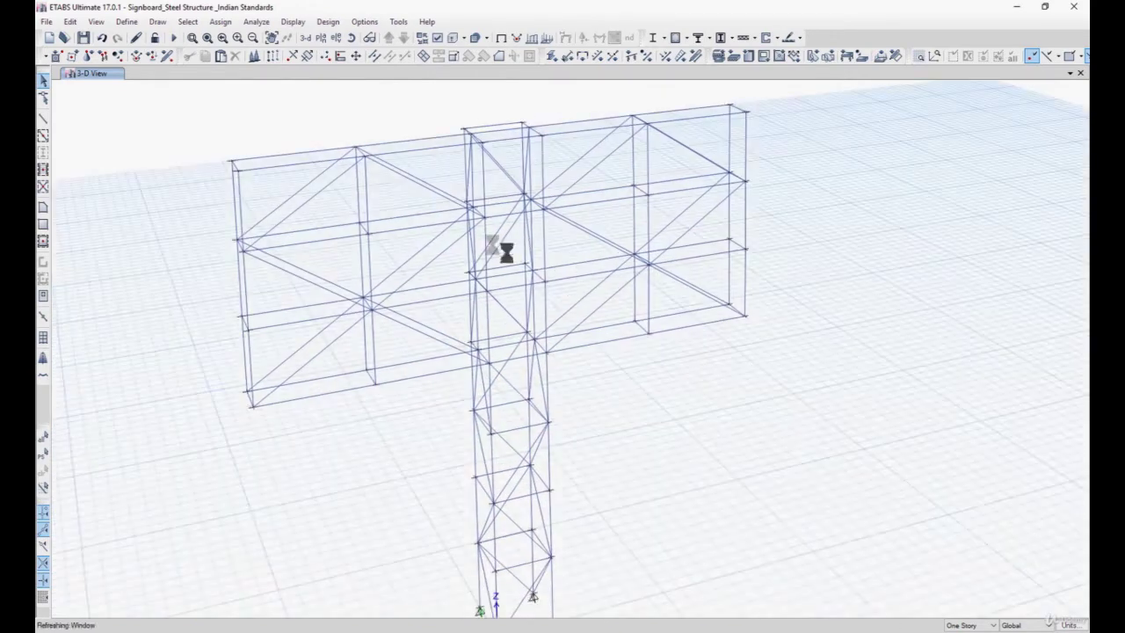
{"action": "left_click", "coordinate": [257, 21]}
{"action": "left_click", "coordinate": [280, 35]}
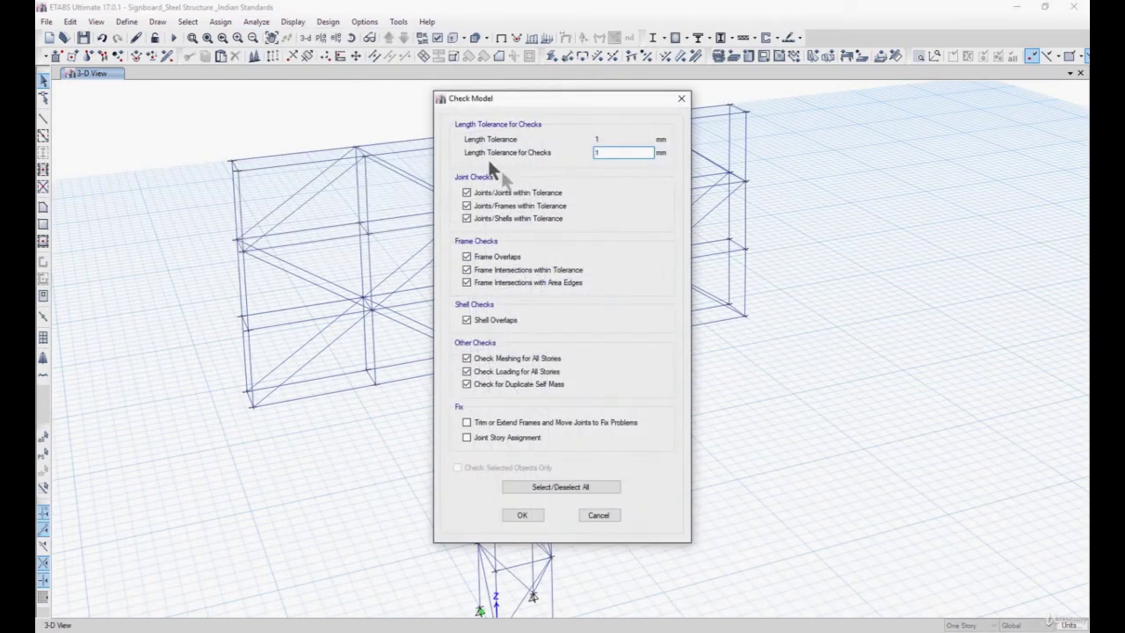
{"action": "left_click", "coordinate": [516, 423]}
{"action": "left_click", "coordinate": [515, 437]}
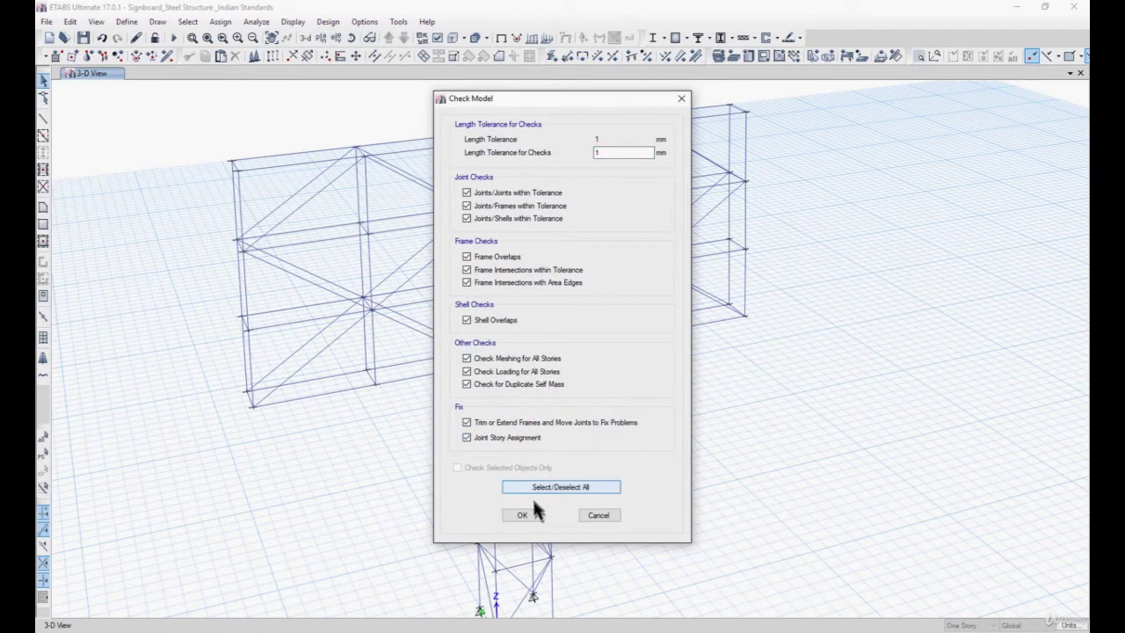
{"action": "left_click", "coordinate": [535, 514]}
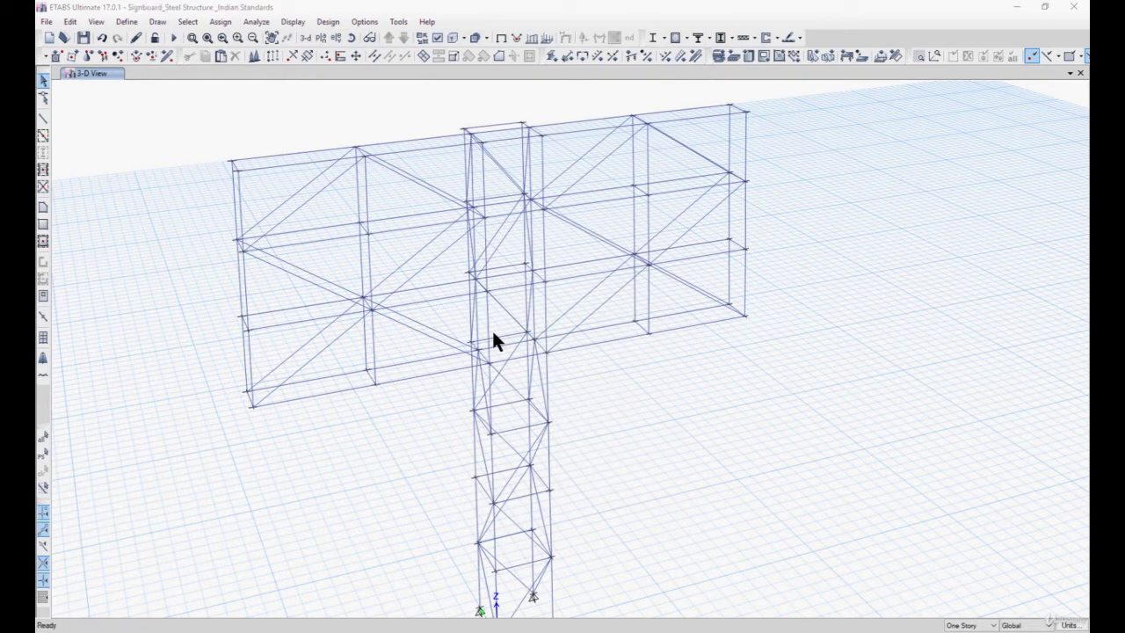
{"action": "left_click_drag", "start_coordinate": [633, 165], "coordinate": [409, 152]}
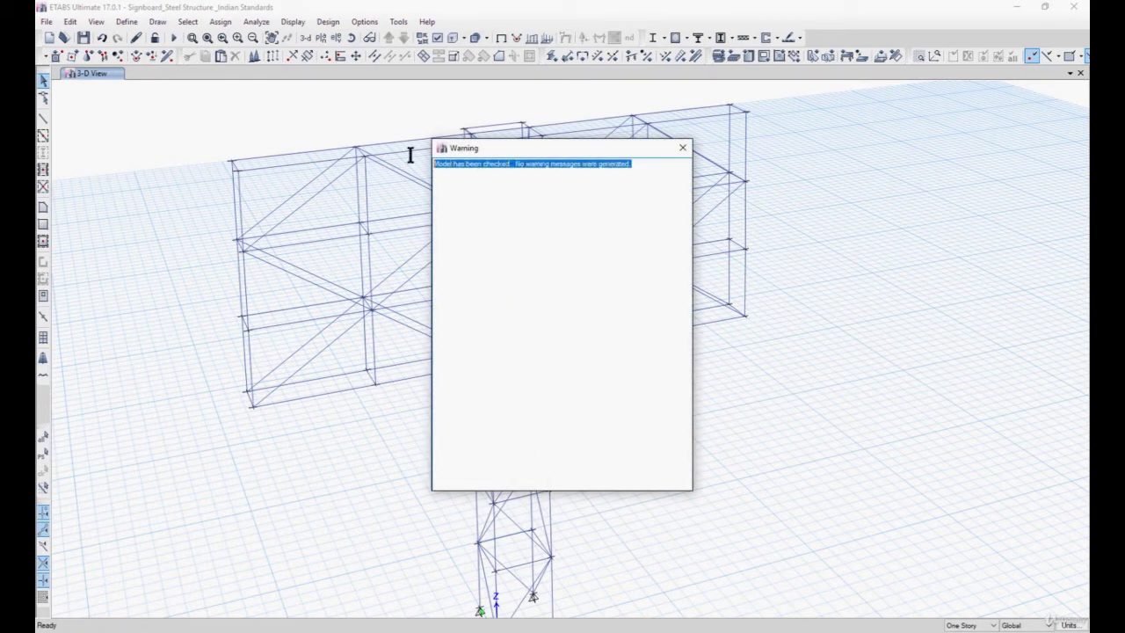
{"action": "left_click", "coordinate": [683, 149]}
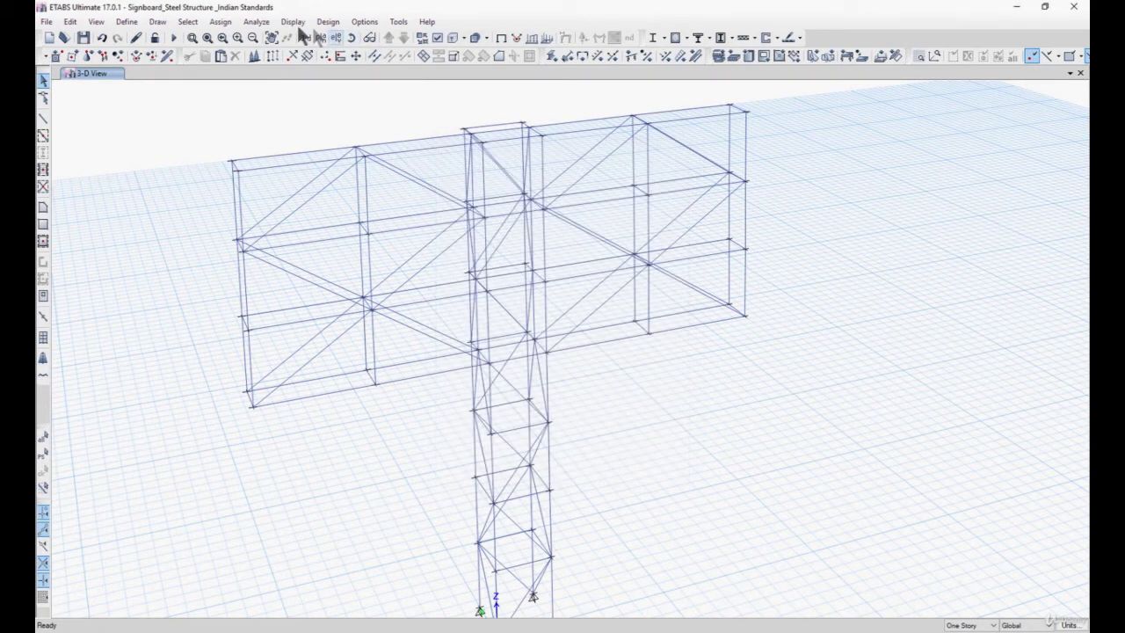
- Run the analysis, and unlock the model again, accepting deletion of the analysis results
{"action": "left_click", "coordinate": [256, 23]}
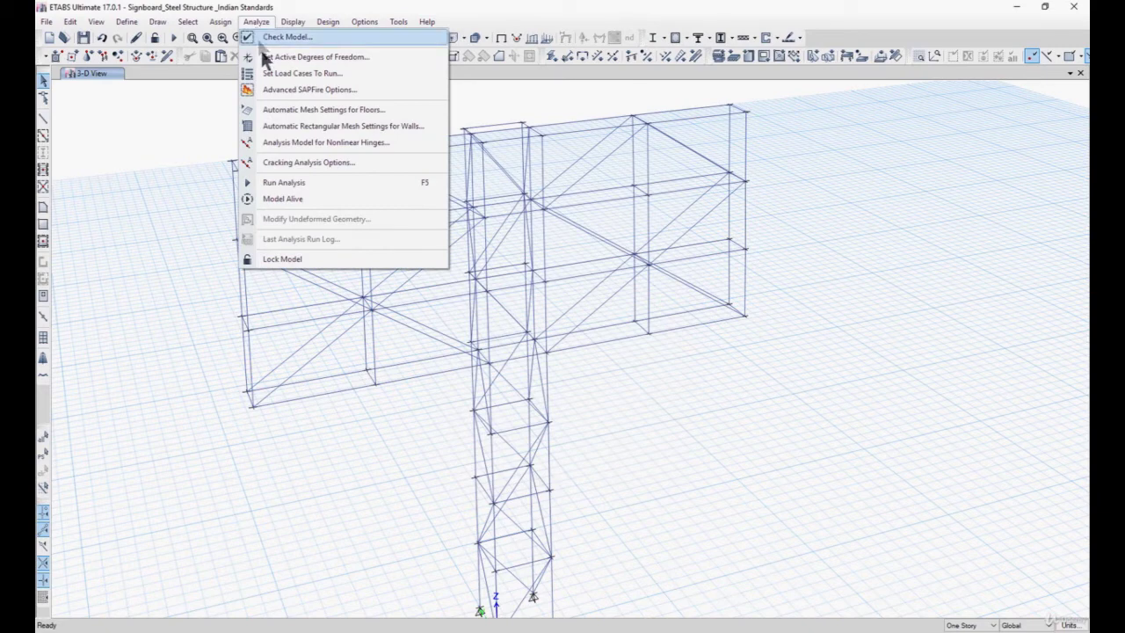
{"action": "left_click", "coordinate": [313, 179]}
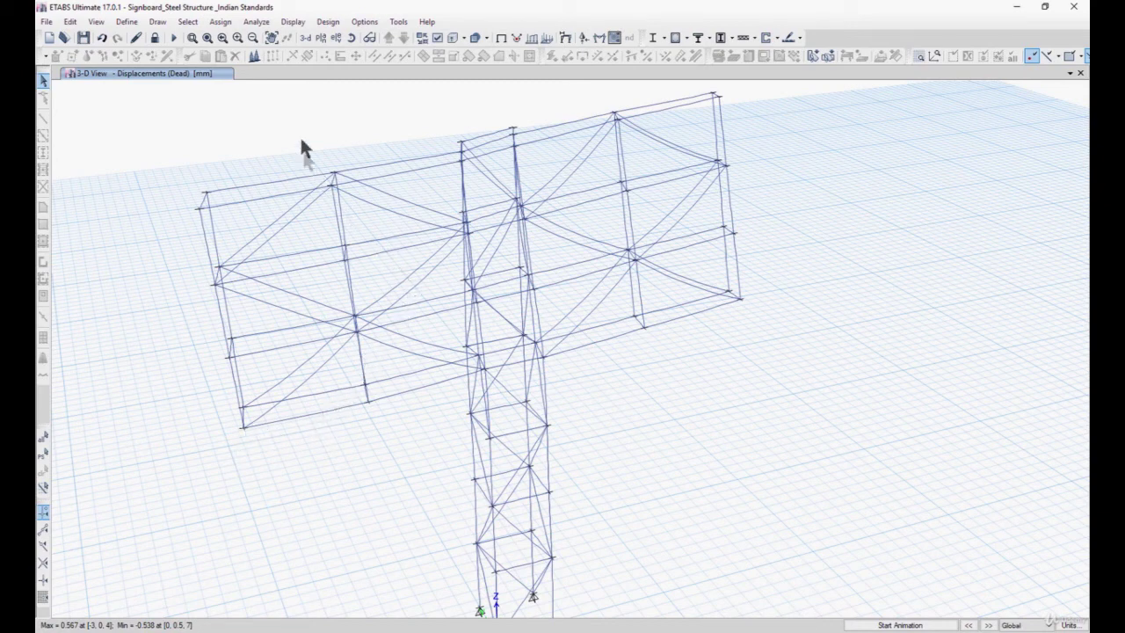
{"action": "left_click", "coordinate": [292, 21]}
{"action": "left_click", "coordinate": [274, 38]}
{"action": "left_click", "coordinate": [156, 38]}
{"action": "left_click", "coordinate": [565, 367]}
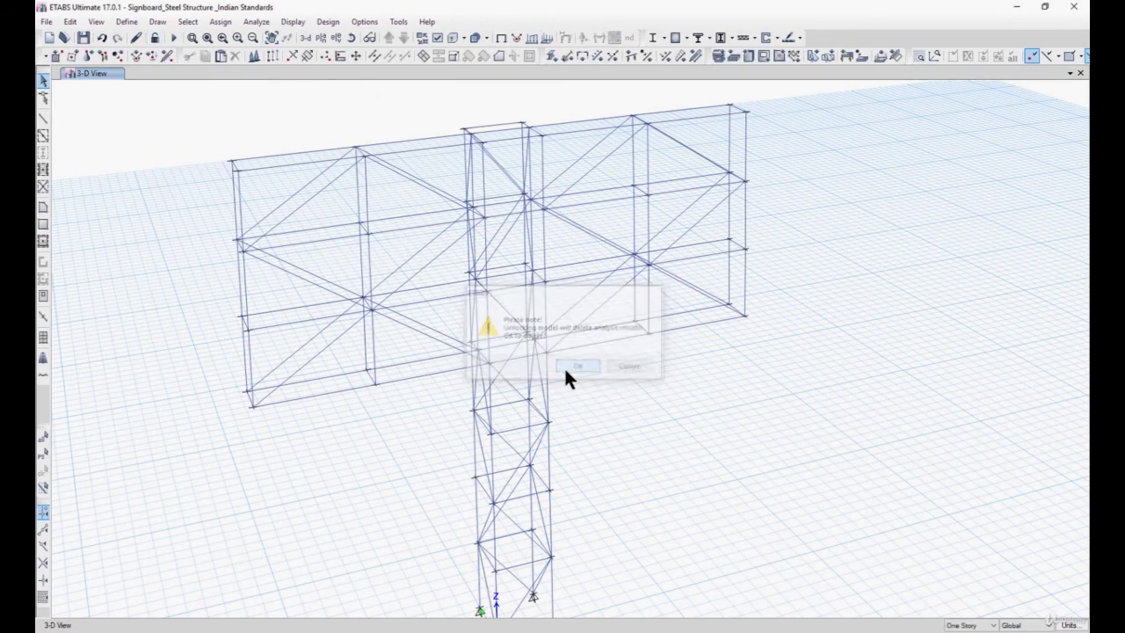